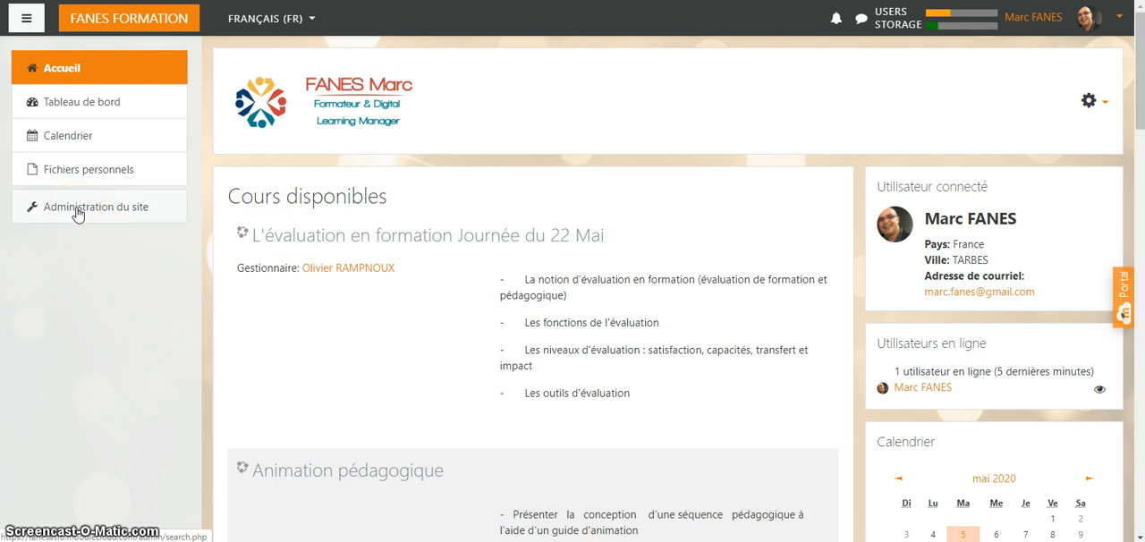
# - Open the site administration page and turn on block editing
pyautogui.click(76, 213)
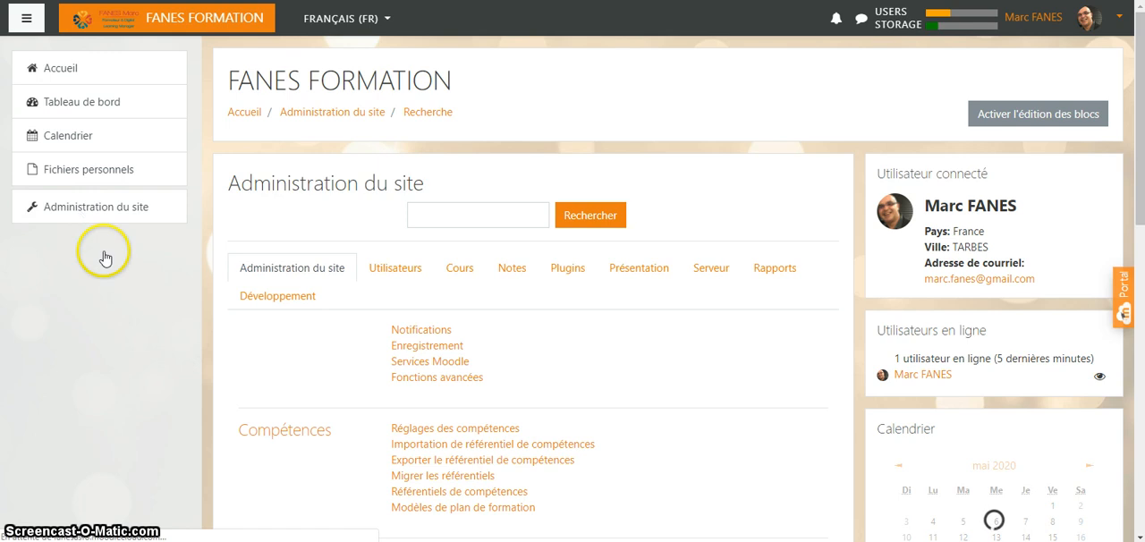
pyautogui.click(1017, 124)
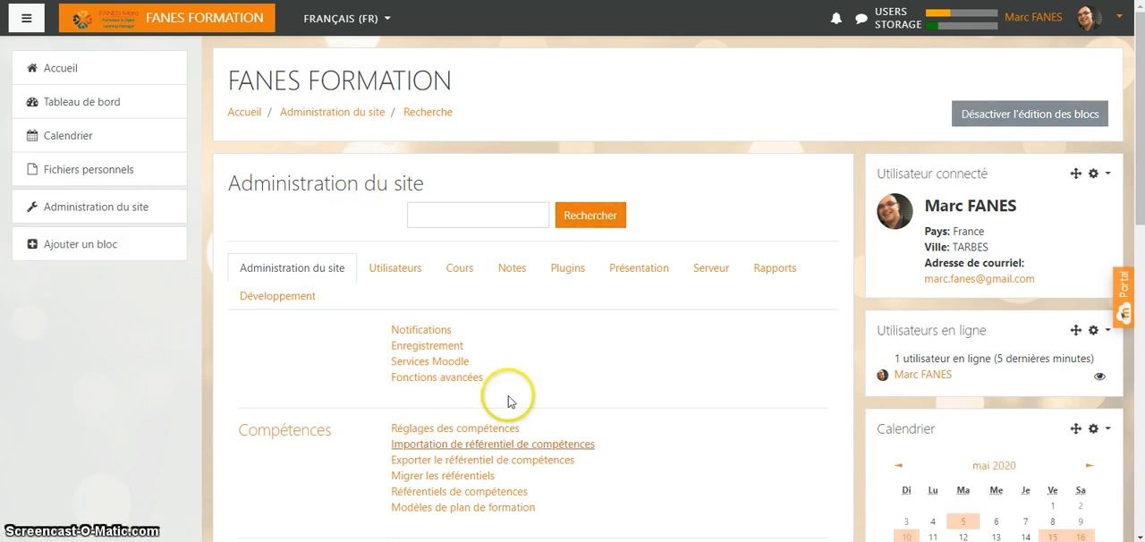
# - Look through the Utilisateurs, Cours, Notes, Plugins, Présentation, Serveur and Rapports sections of the site administration
pyautogui.scroll(-1, 528, 348)
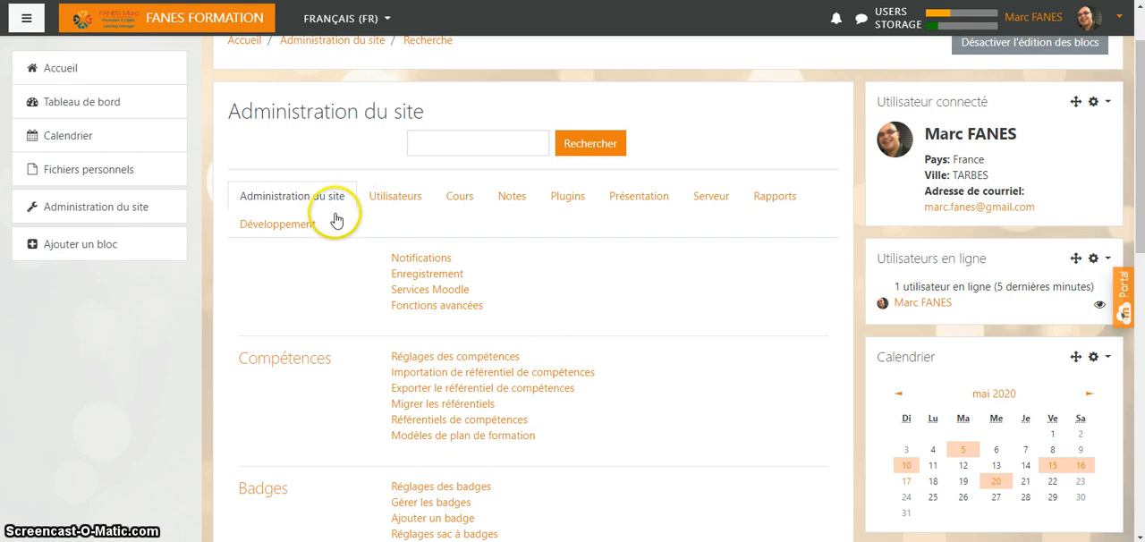
pyautogui.click(391, 205)
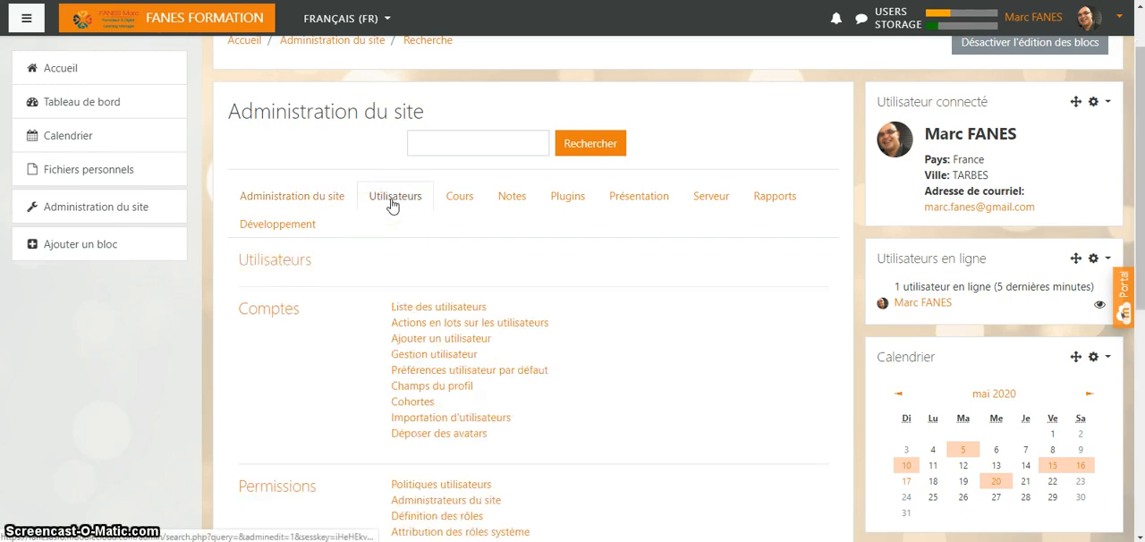
pyautogui.click(475, 205)
pyautogui.click(505, 200)
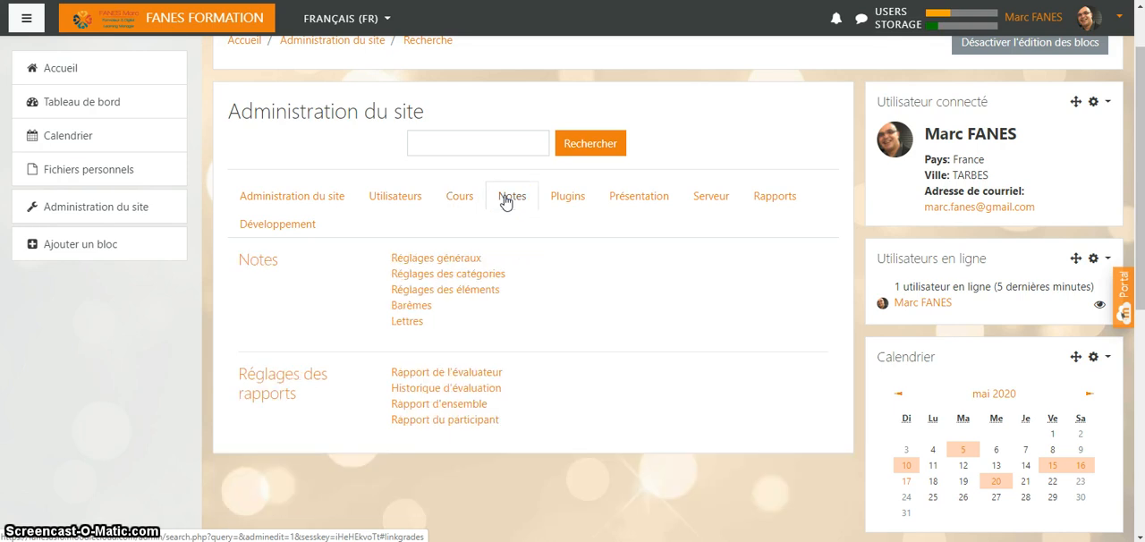
pyautogui.click(559, 202)
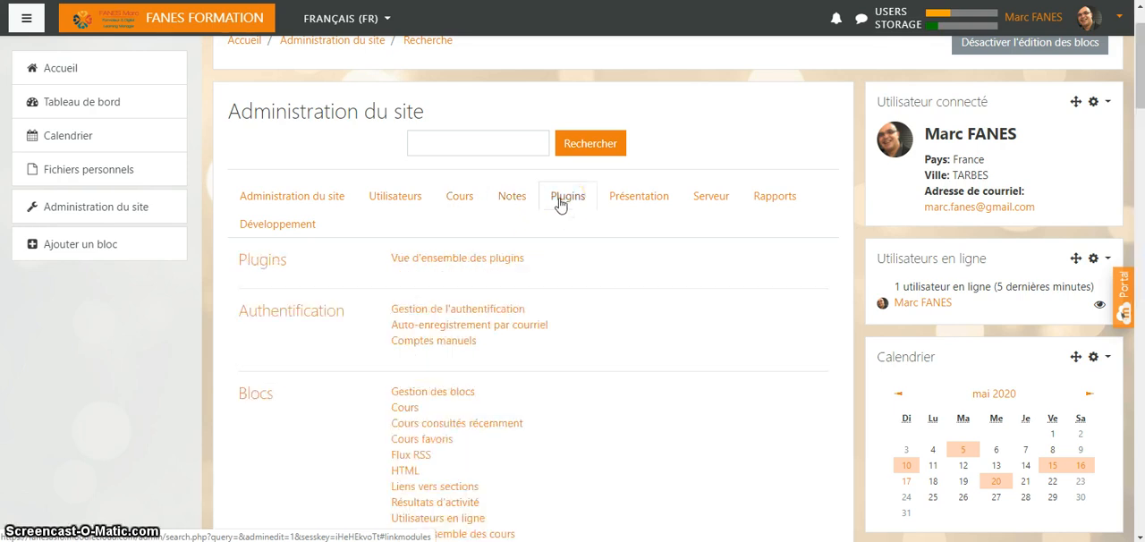
pyautogui.click(635, 206)
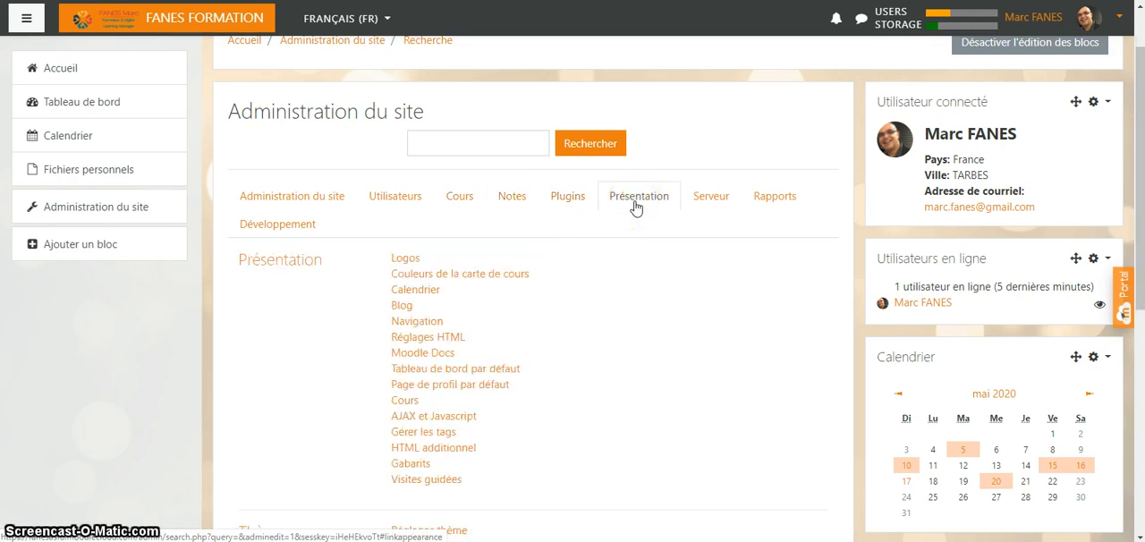
pyautogui.click(704, 206)
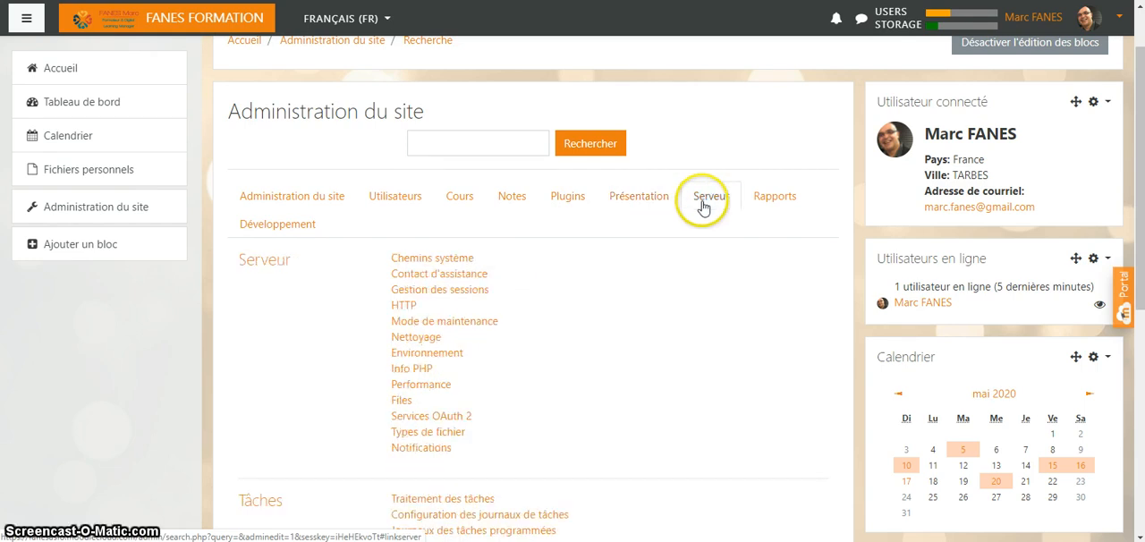
pyautogui.click(767, 205)
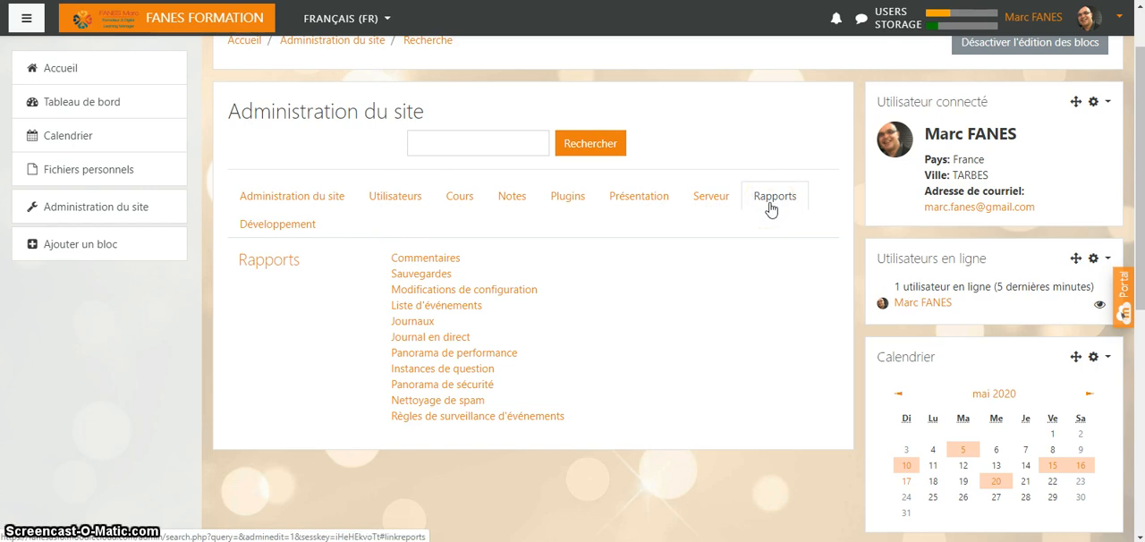
# - Open the course and category management page from the Cours administration settings
pyautogui.click(458, 199)
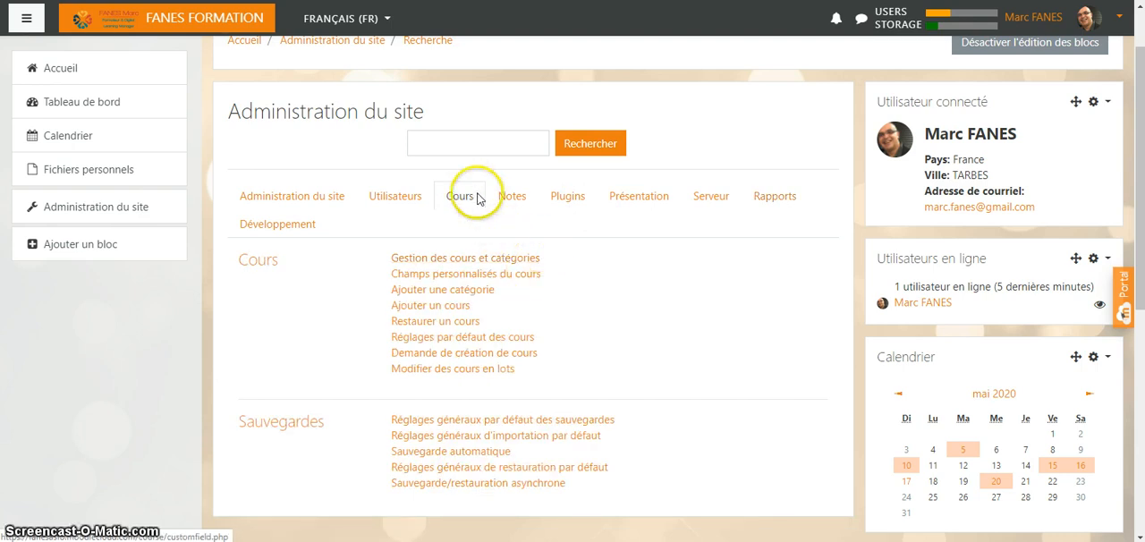
pyautogui.scroll(-2, 463, 197)
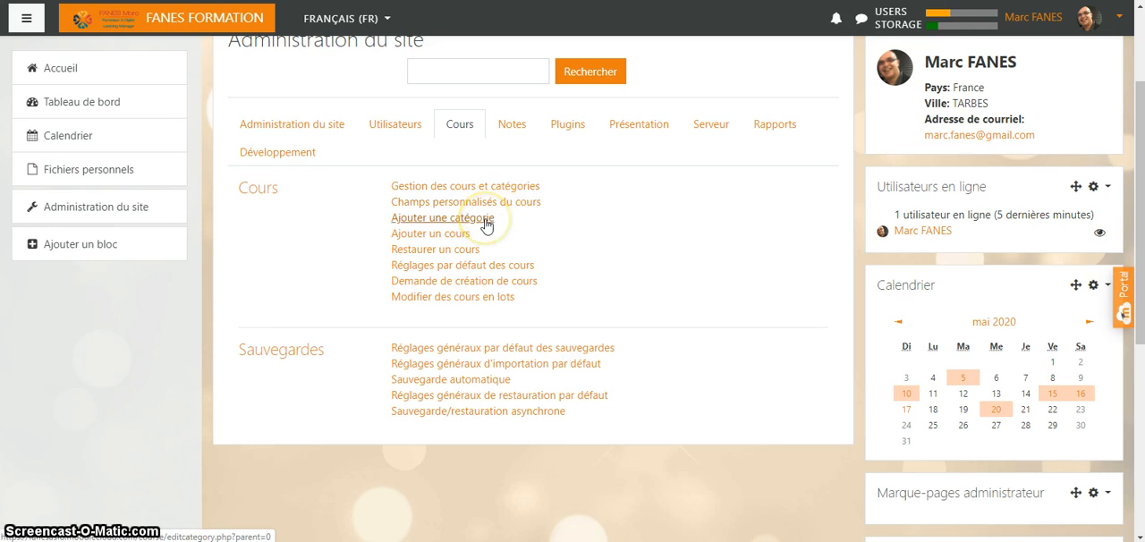
pyautogui.click(447, 267)
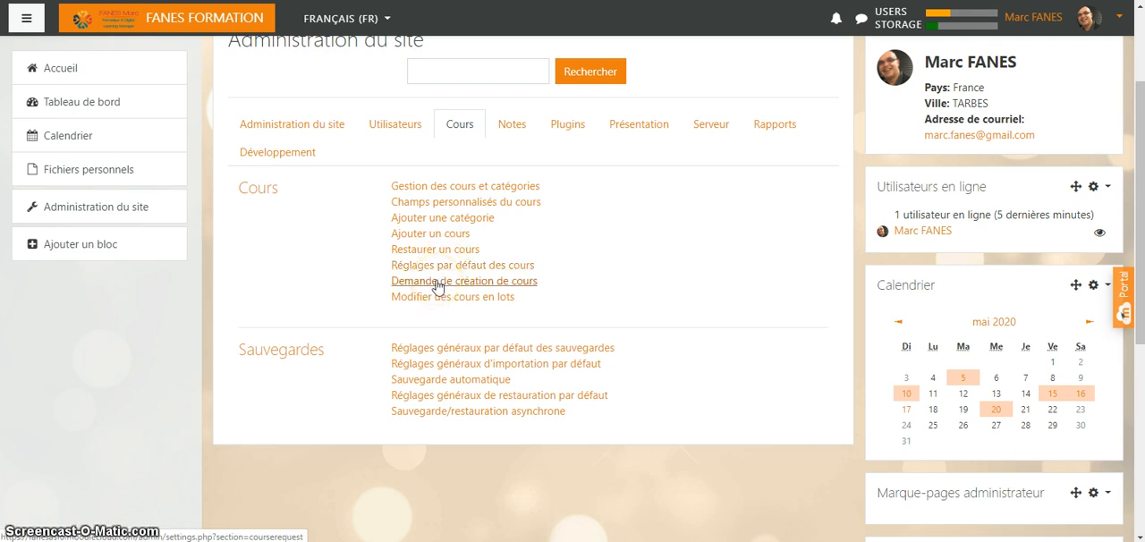
pyautogui.click(432, 301)
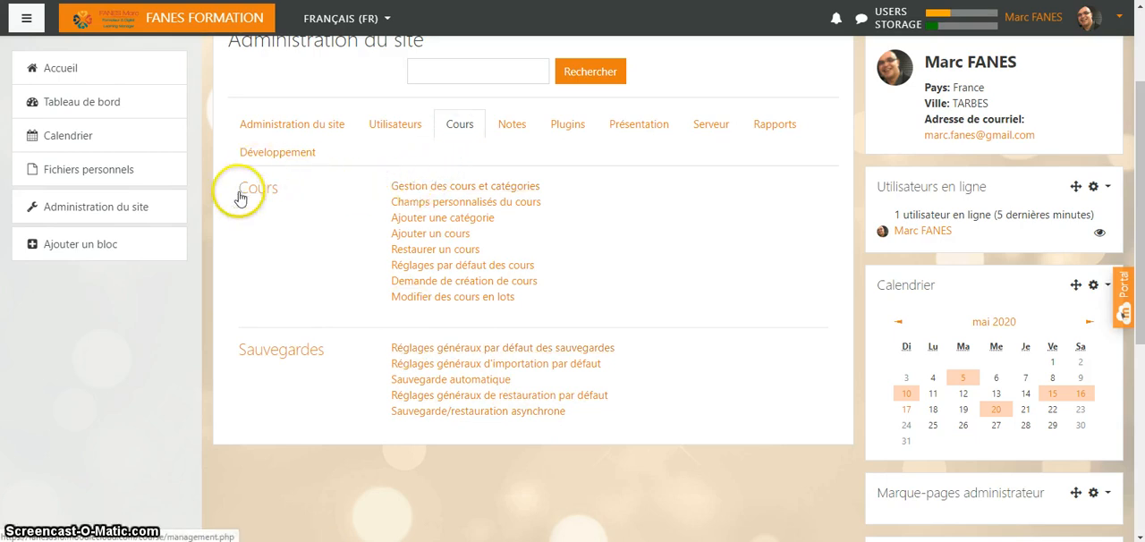
pyautogui.click(420, 185)
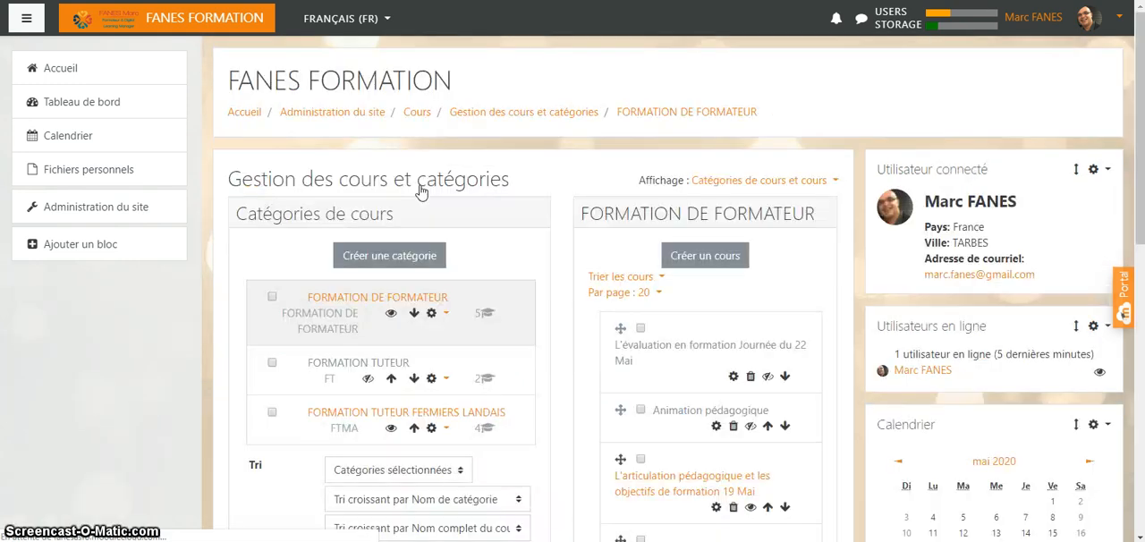
# - Start a new course category under FORMATION DE FORMATEUR named "GESTION D'UNITE COMMERCIALE" with the identifier "GUC 1"
pyautogui.scroll(-1, 460, 226)
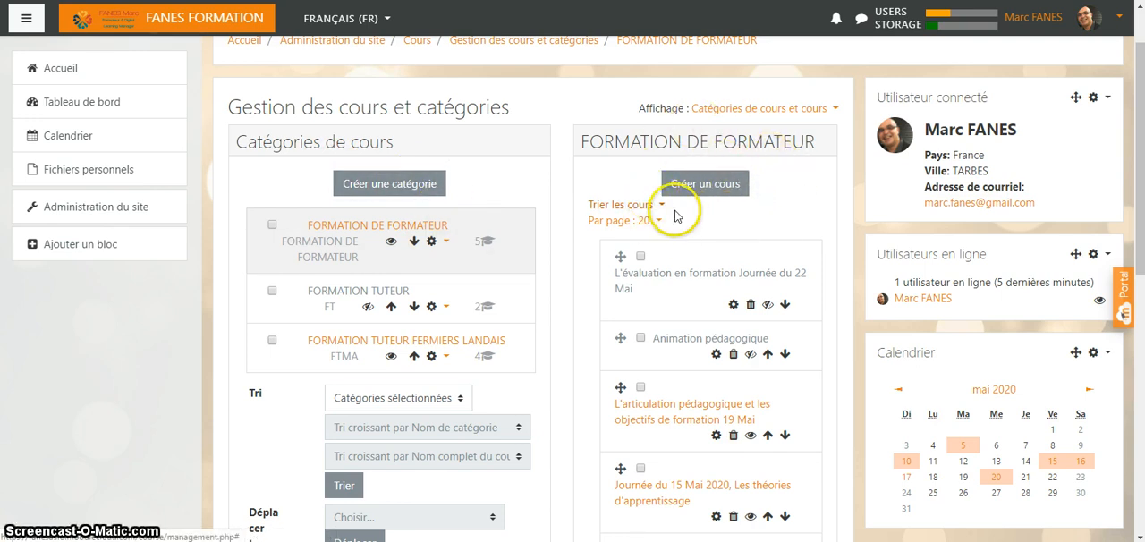
pyautogui.click(381, 187)
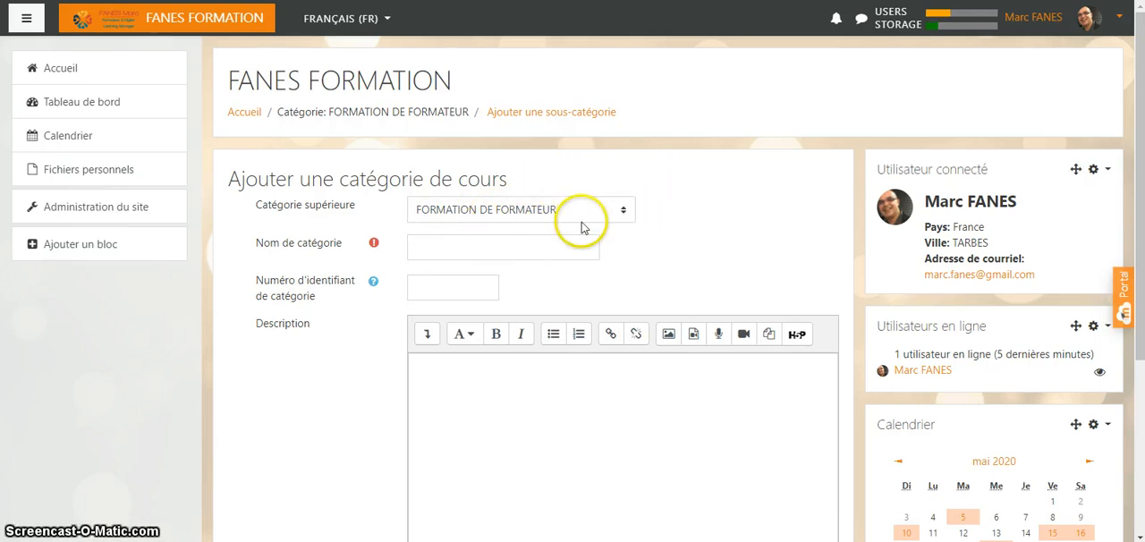
pyautogui.click(427, 248)
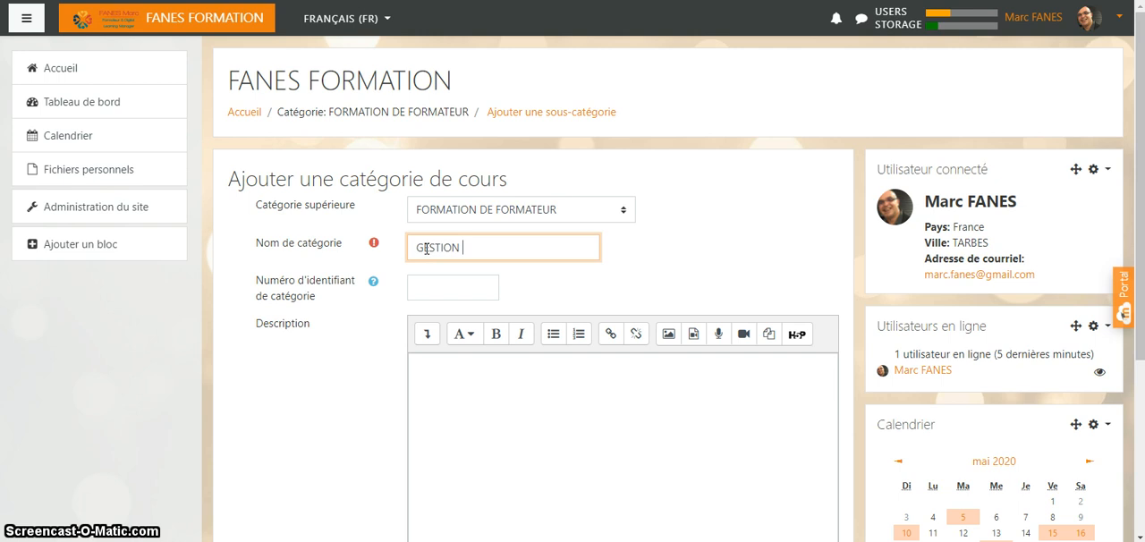
pyautogui.write("GESTION D'UNIT")
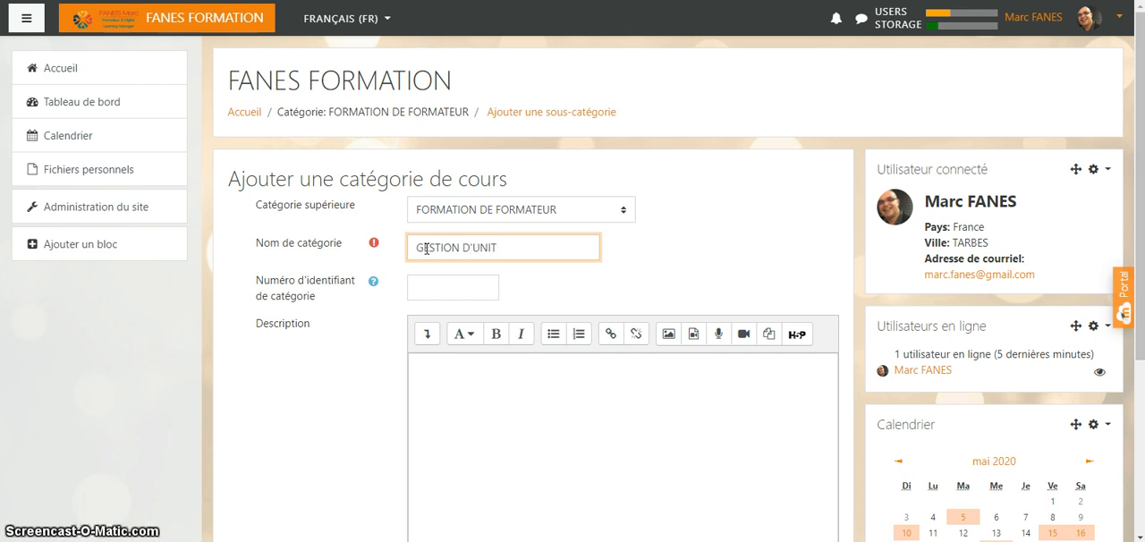
pyautogui.write('E COMMERCIALE')
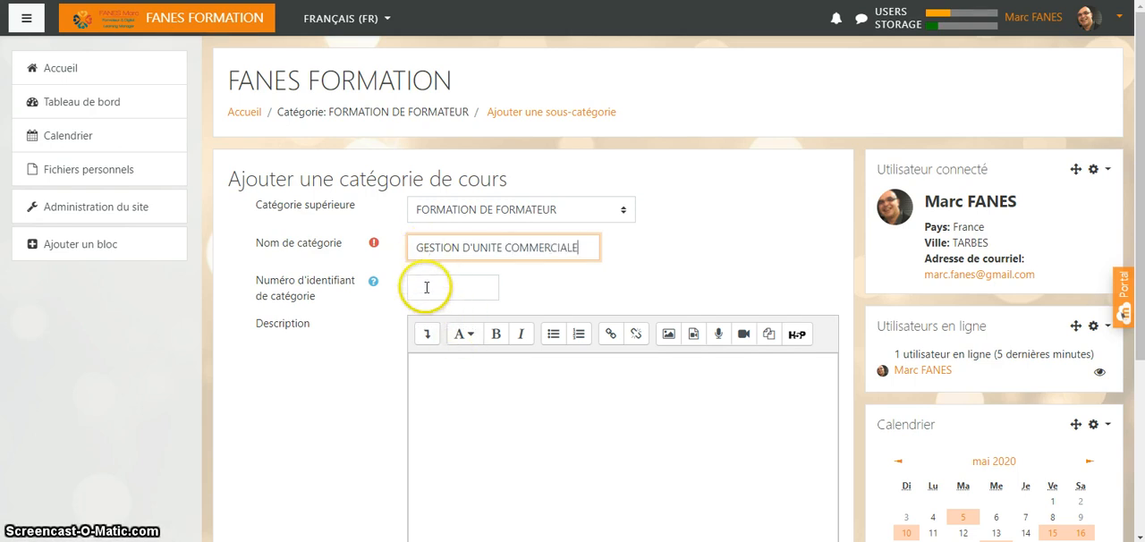
pyautogui.click(427, 287)
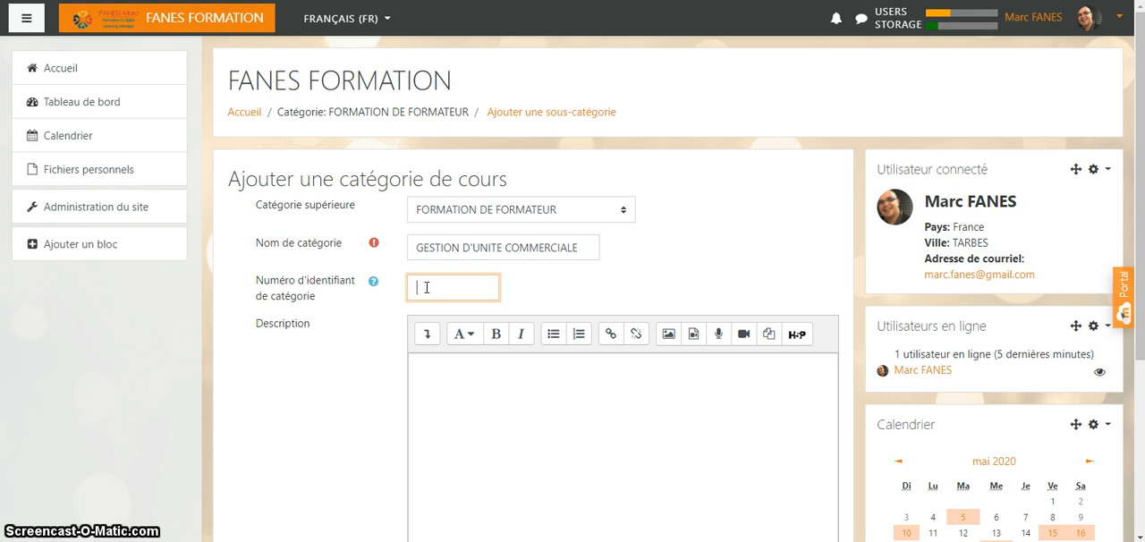
pyautogui.write('GUC 1')
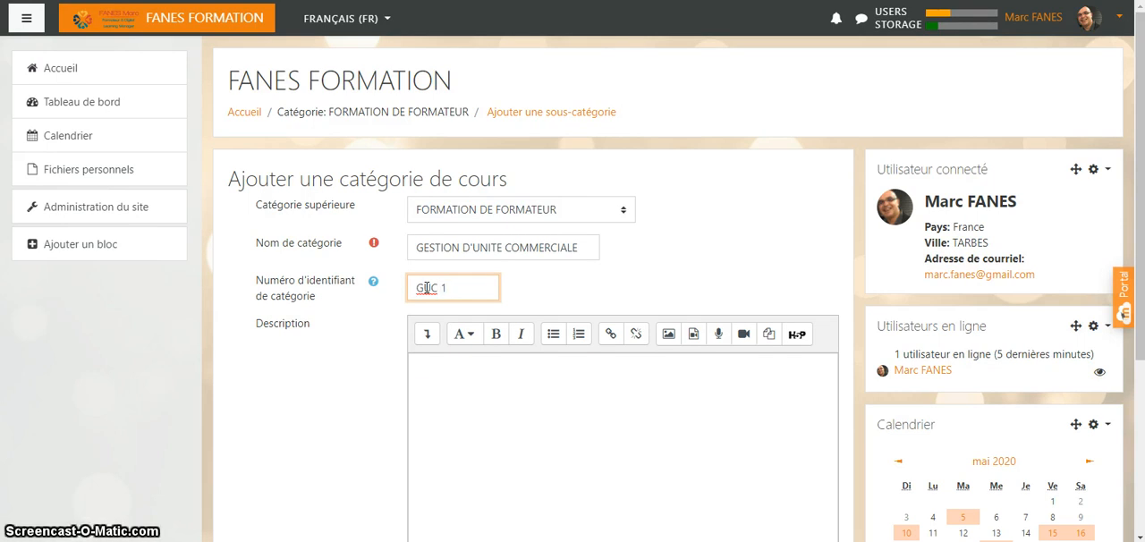
# - Begin the category description with the text "Dans ce module,"
pyautogui.click(430, 358)
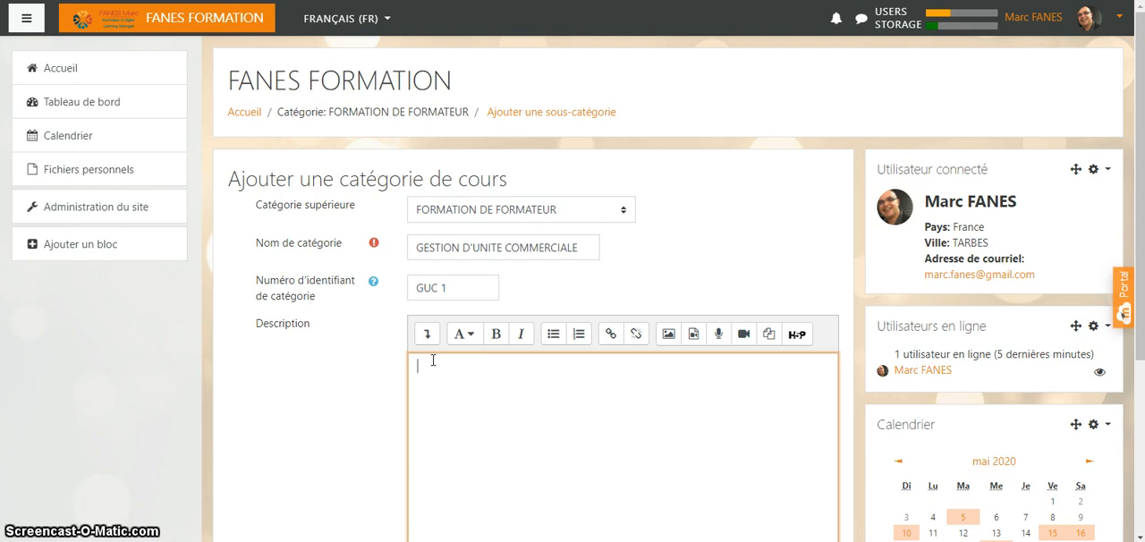
pyautogui.write('N')
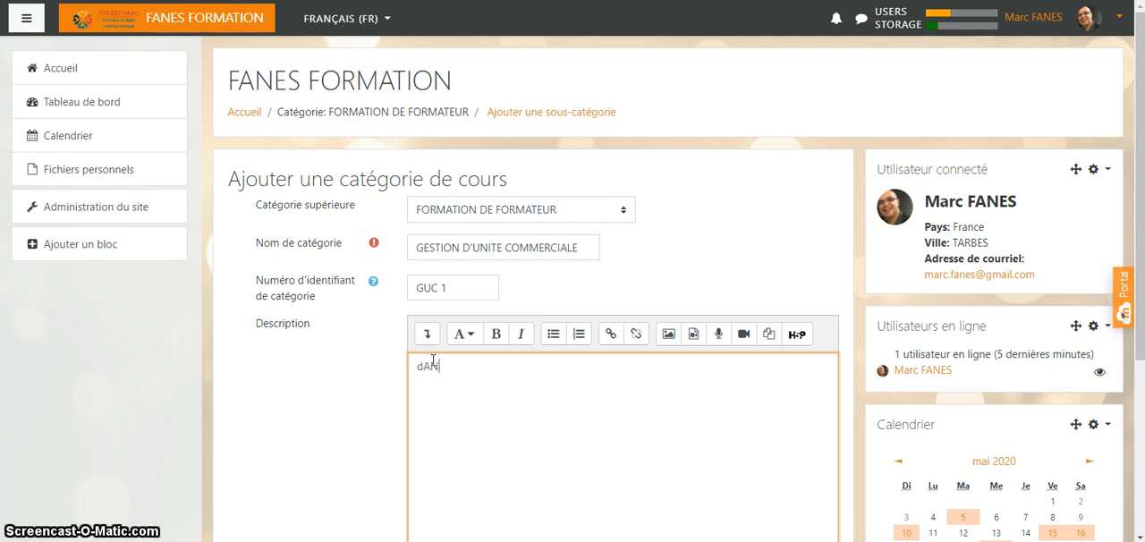
pyautogui.write('S CE')
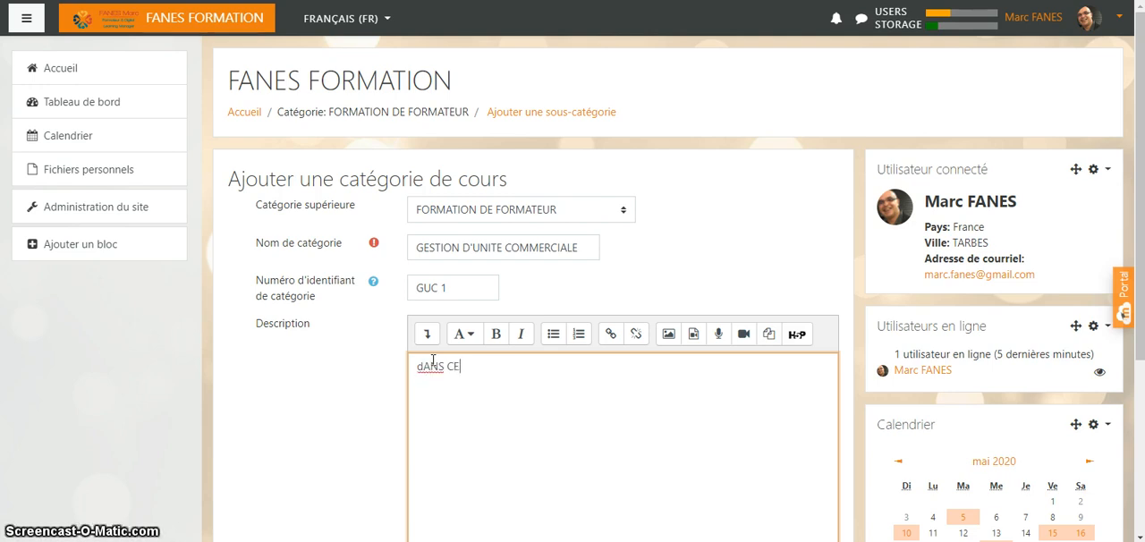
pyautogui.press('BackSpace')
pyautogui.press('BackSpace')
pyautogui.press('BackSpace')
pyautogui.press('BackSpace')
pyautogui.press('BackSpace')
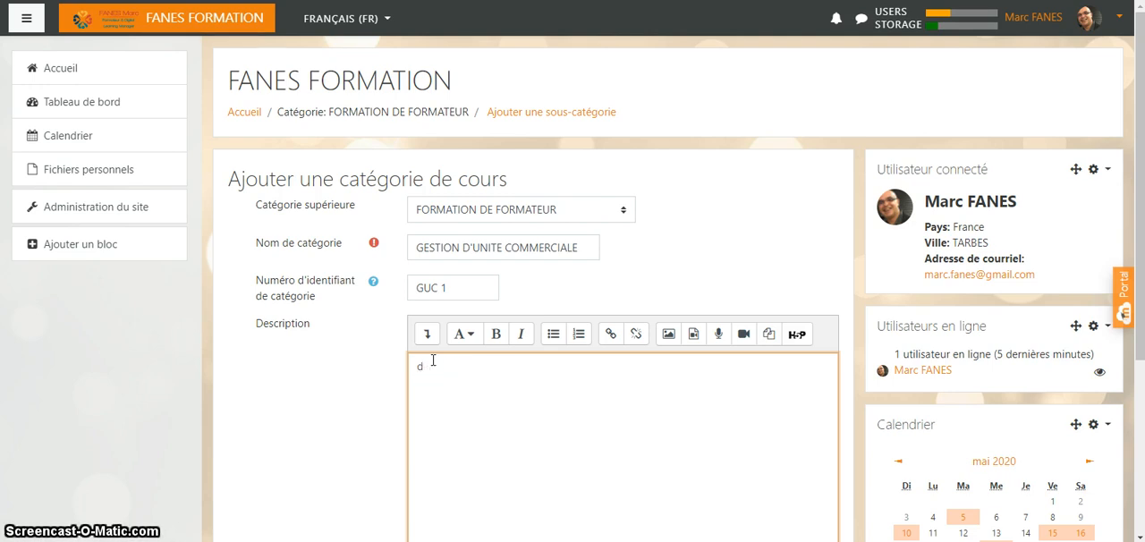
pyautogui.write('Dans ')
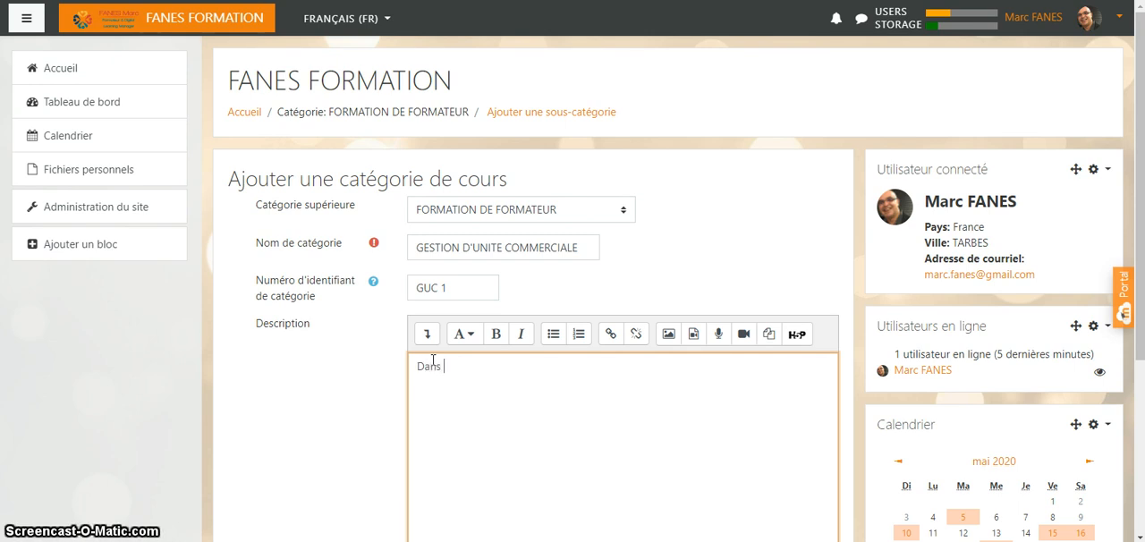
pyautogui.write('ce mod')
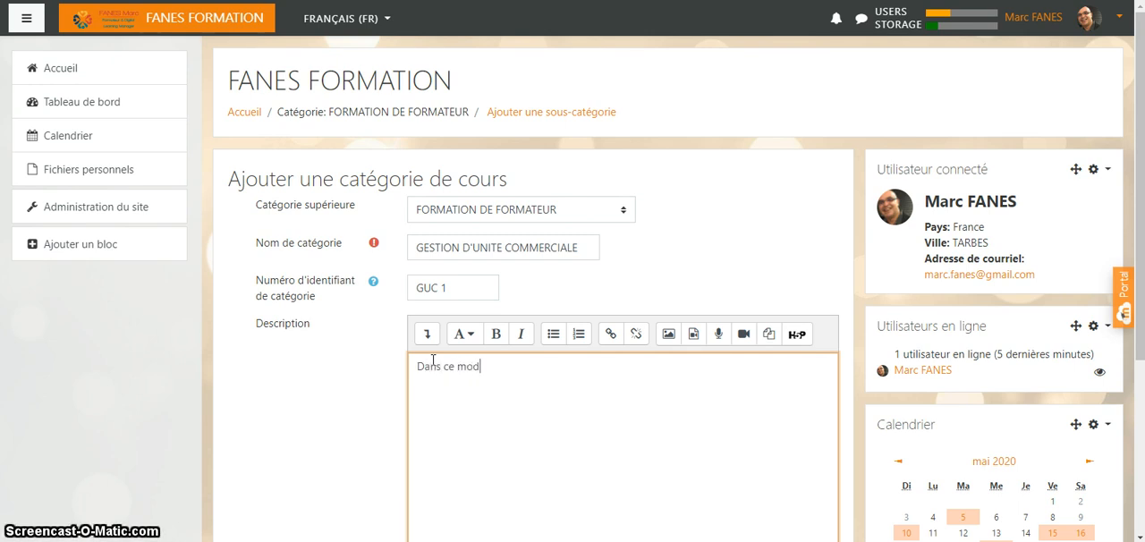
pyautogui.write('ule,')
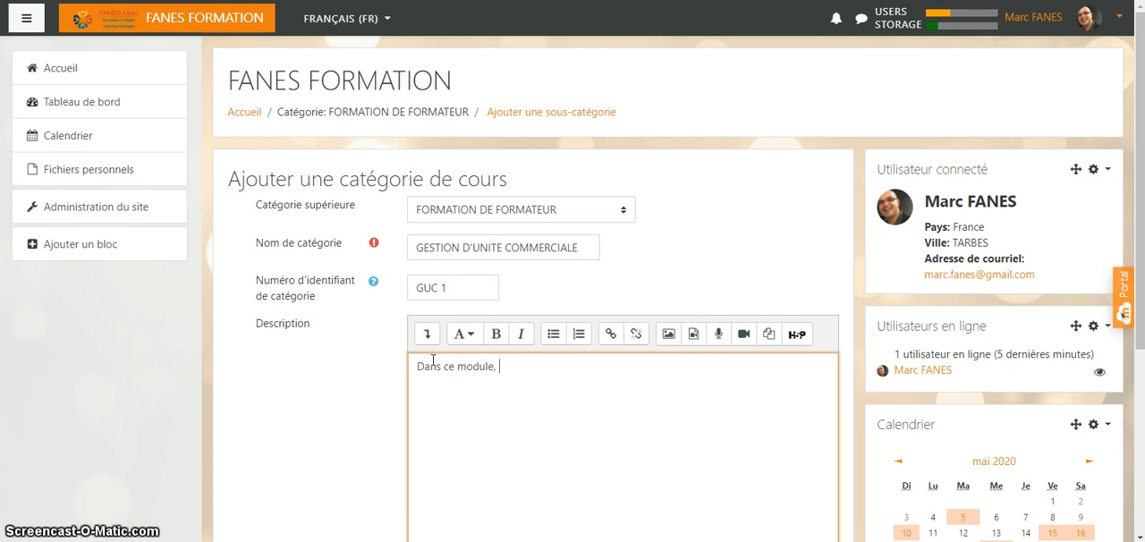
pyautogui.write(' vo')
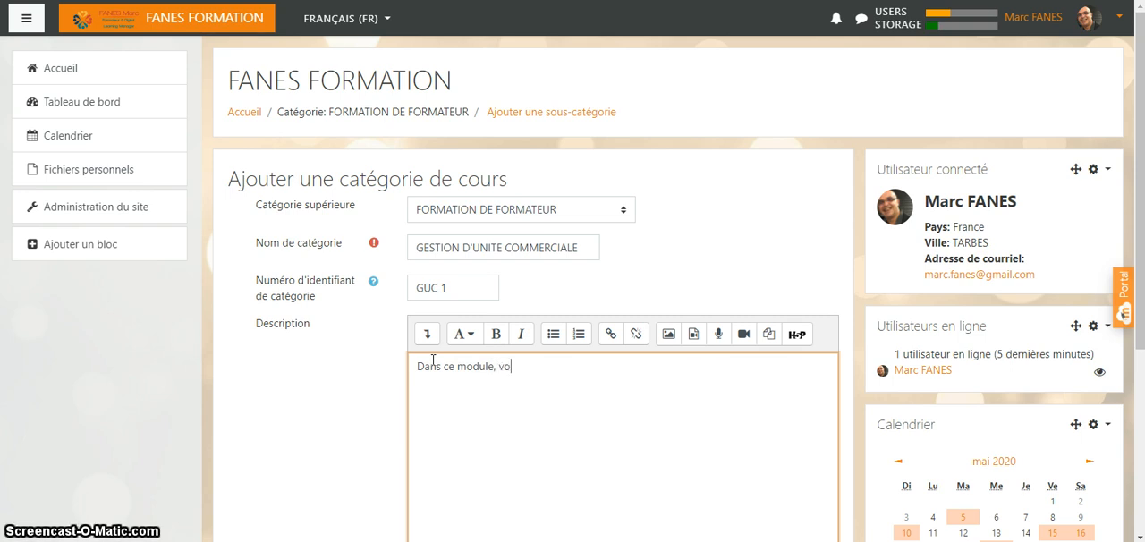
pyautogui.write('us allez étre en ca')
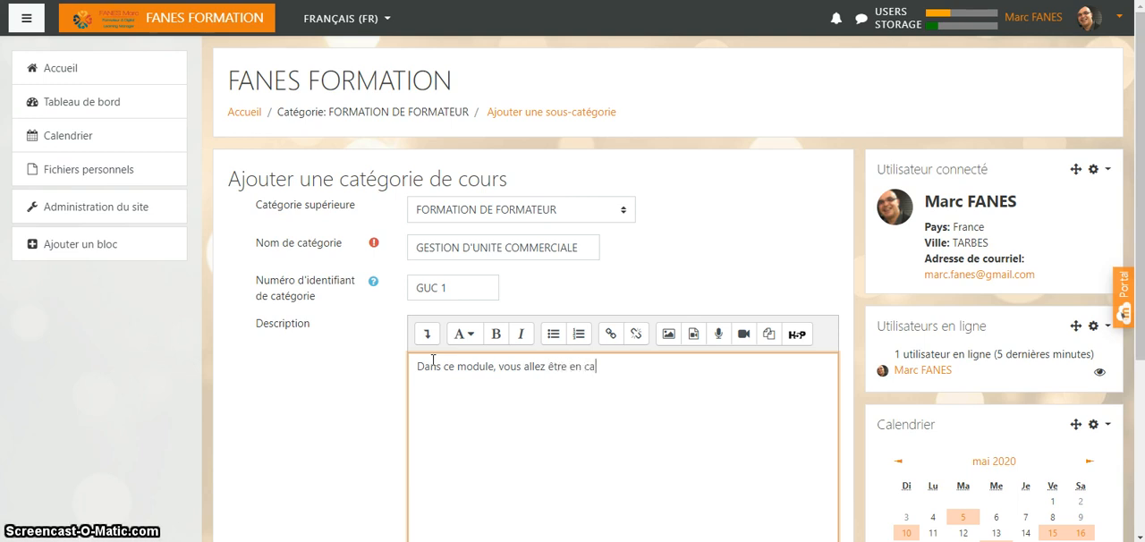
pyautogui.write('^pacité')
# - Continue the category description with "vous allez être en capacité"
pyautogui.press('BackSpace')
pyautogui.press('BackSpace')
pyautogui.press('BackSpace')
pyautogui.press('BackSpace')
pyautogui.press('BackSpace')
pyautogui.write('pac')
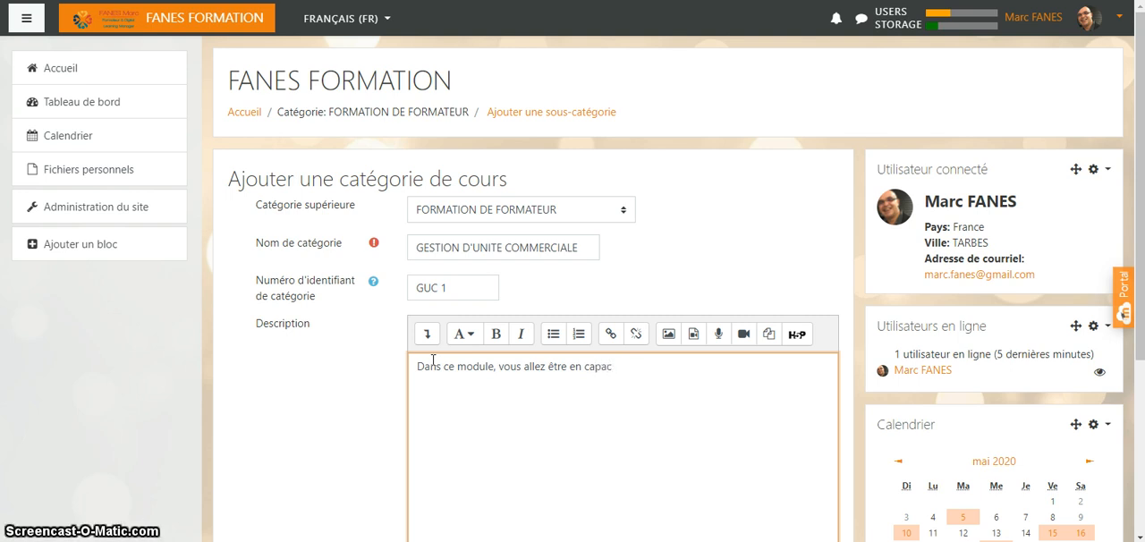
pyautogui.write('ité')
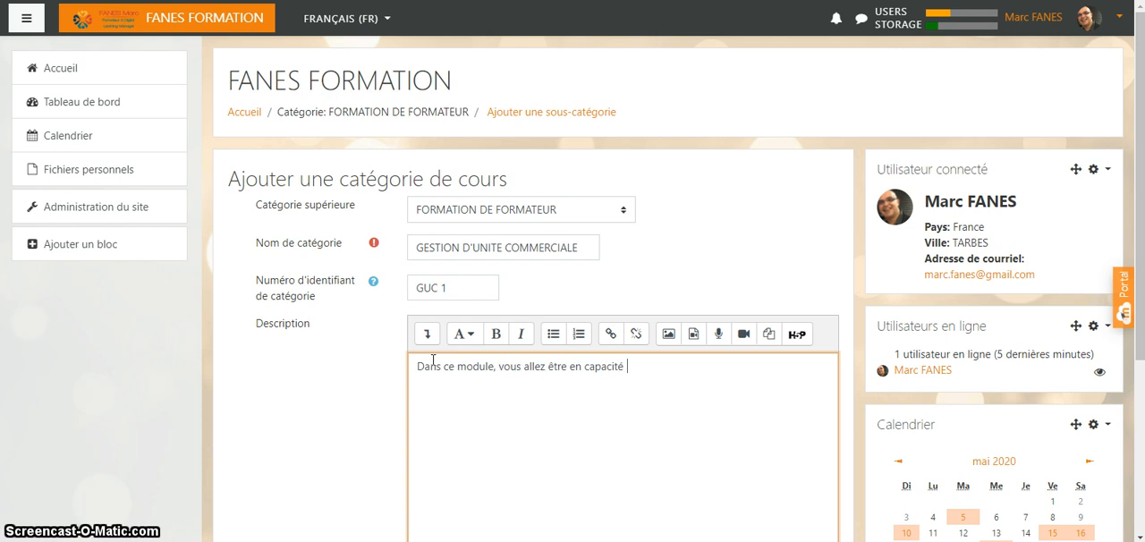
pyautogui.write(' de g')
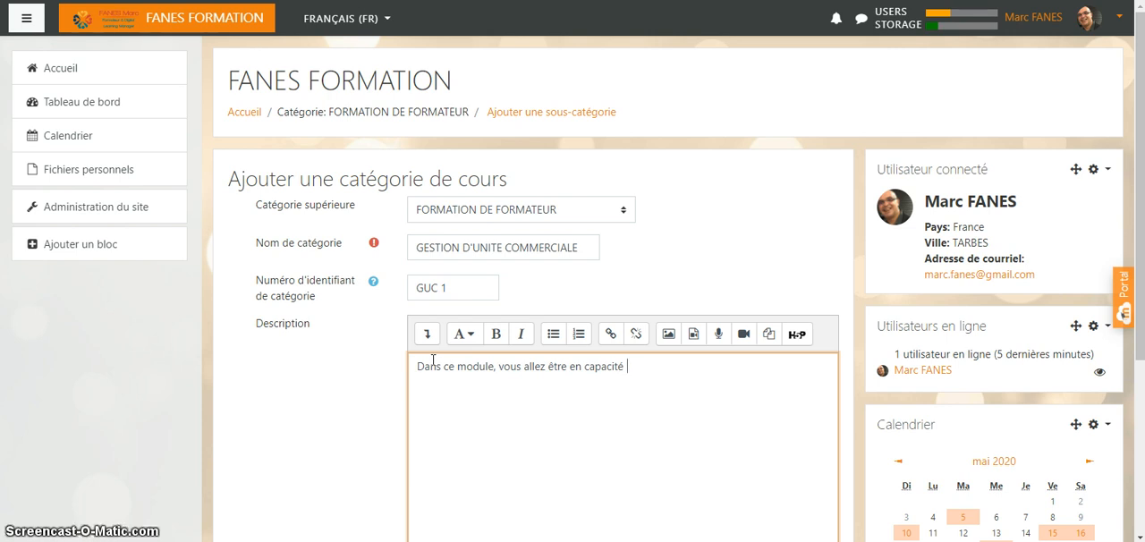
pyautogui.write('ér')
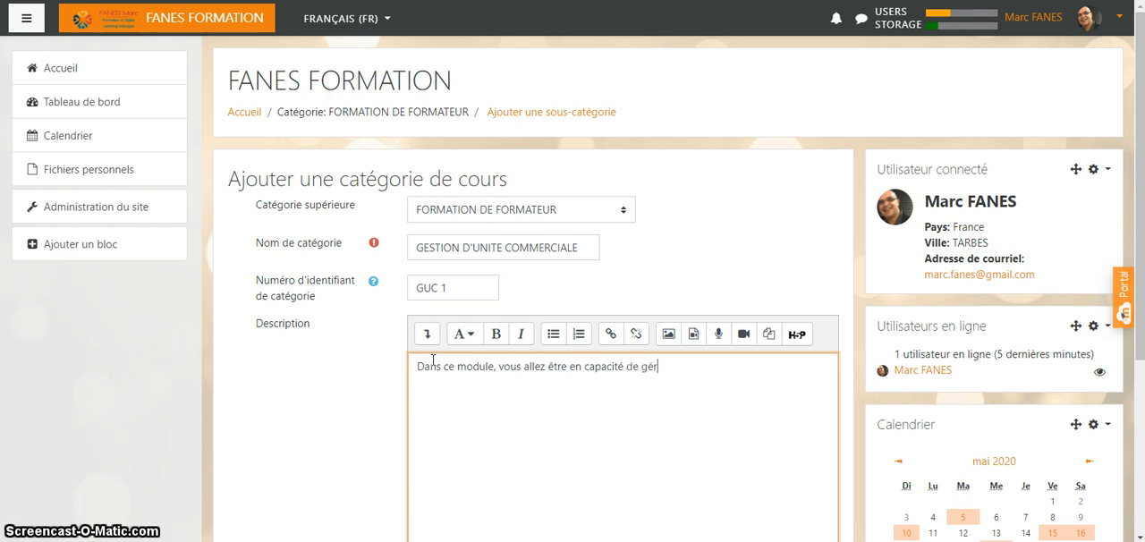
pyautogui.write('er une unt')
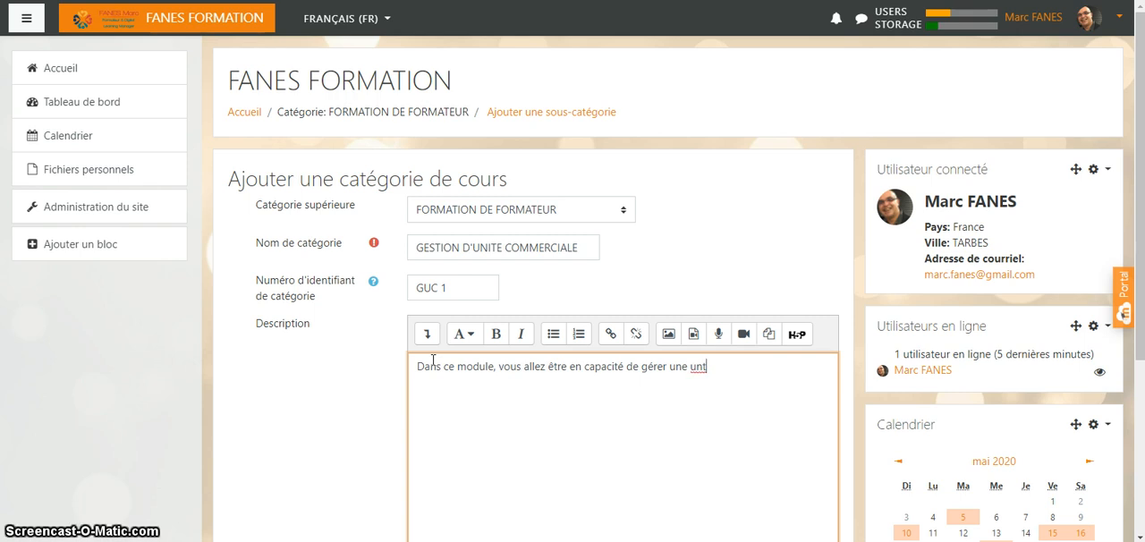
# - Extend the description's sentence with "de gérer une unité commerciale"
pyautogui.press('BackSpace')
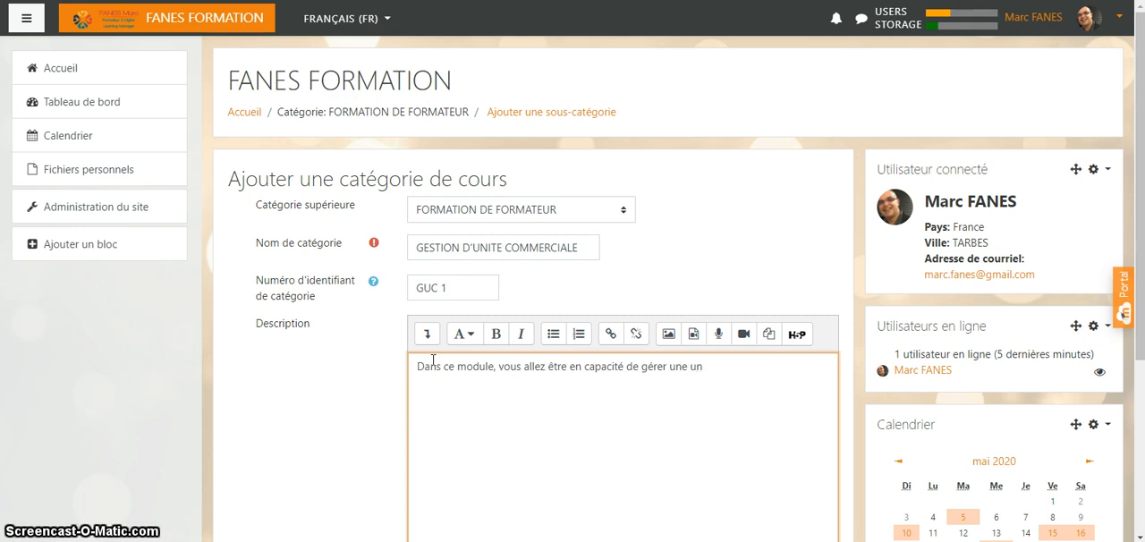
pyautogui.write('ité c')
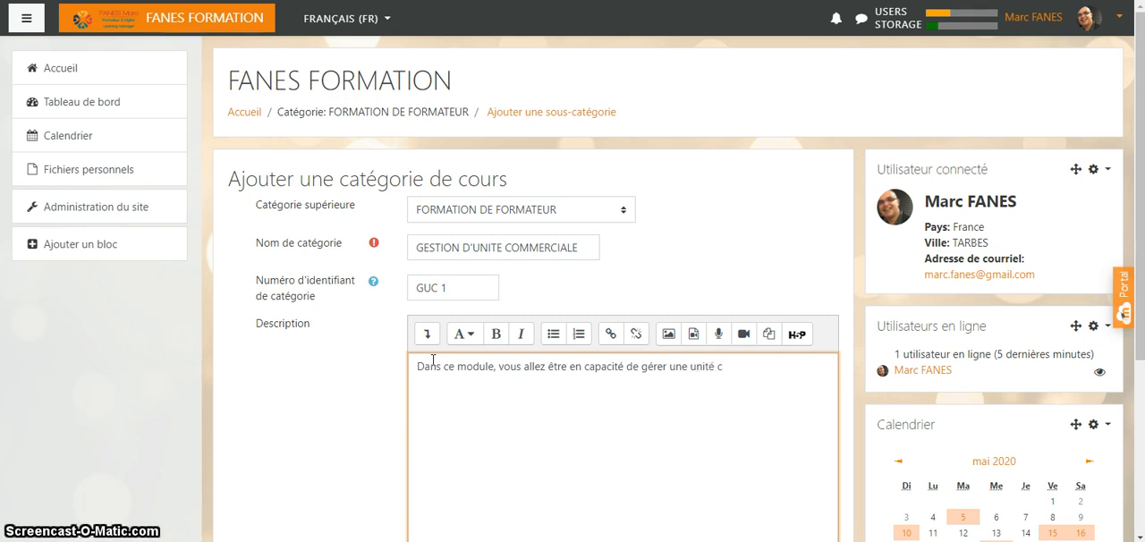
pyautogui.write('ommercial')
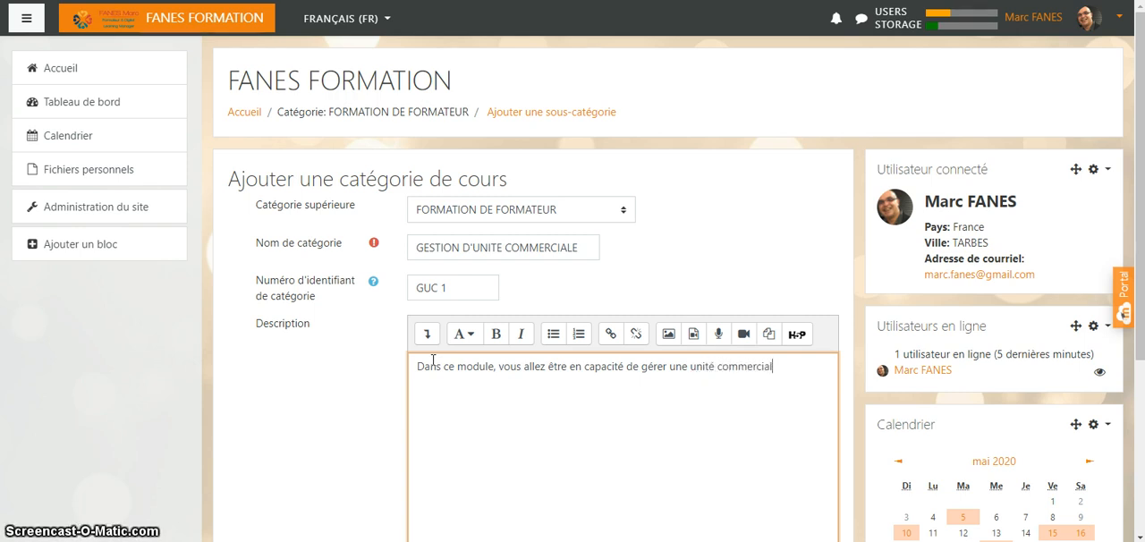
pyautogui.write('e, ')
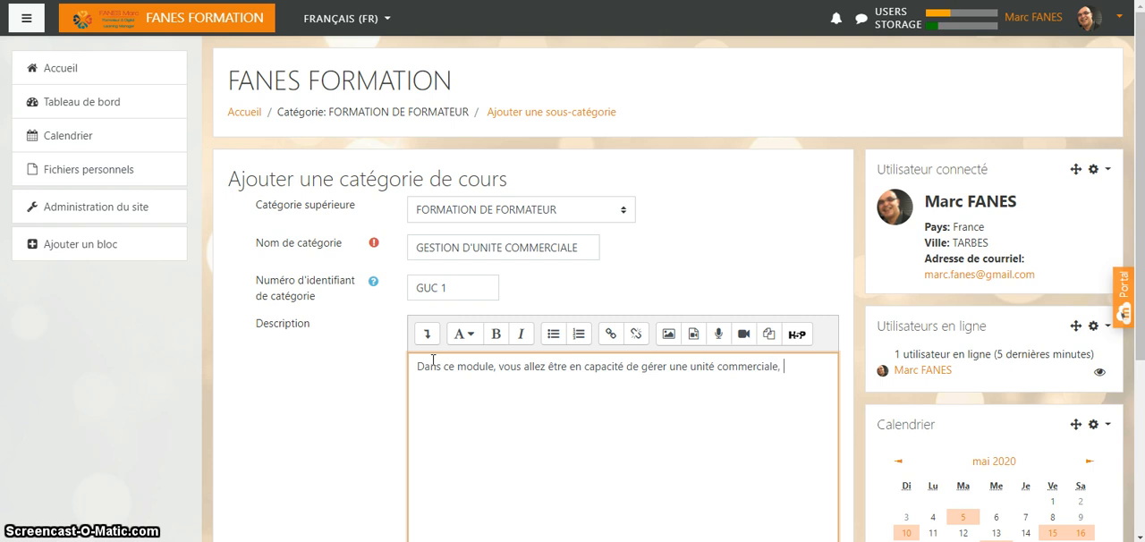
pyautogui.write('que cela soit , u')
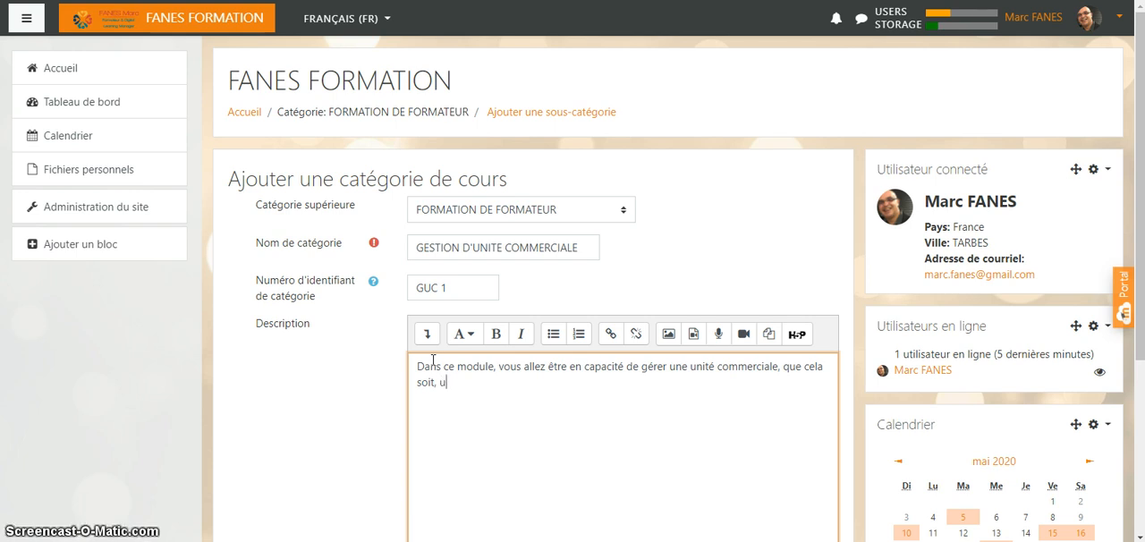
pyautogui.write('n magas')
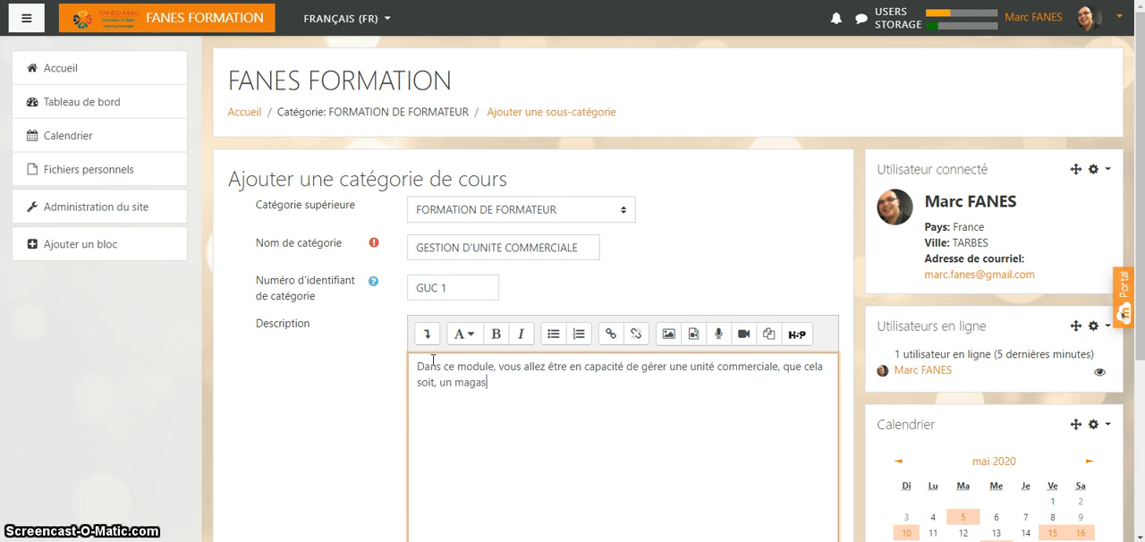
pyautogui.write('in, un rayon ou une')
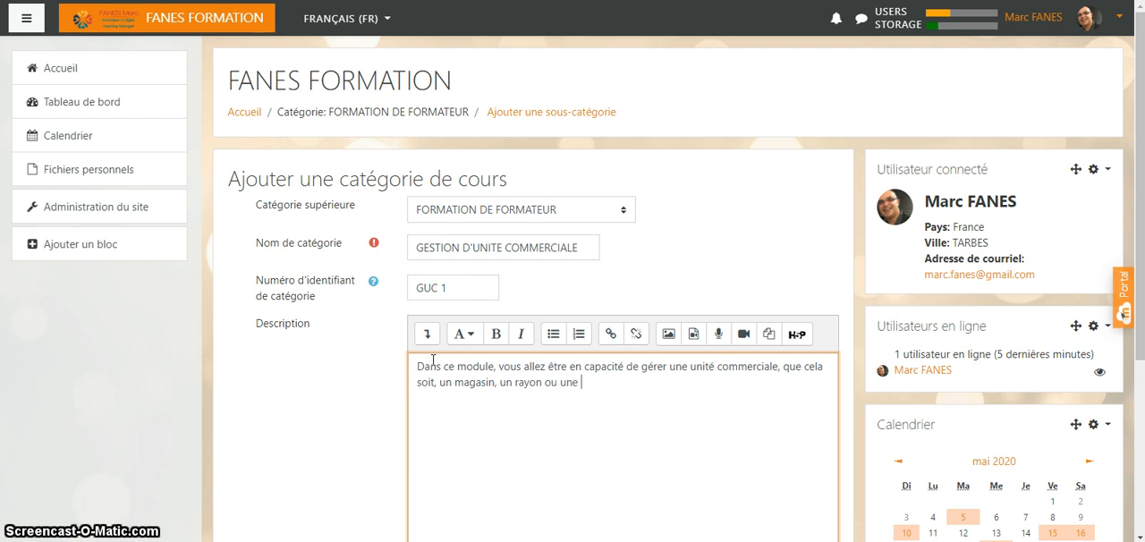
pyautogui.write(' prom')
pyautogui.write('o')
# - End the description with "offre commerciale." and create the category
pyautogui.press('BackSpace')
pyautogui.press('BackSpace')
pyautogui.press('BackSpace')
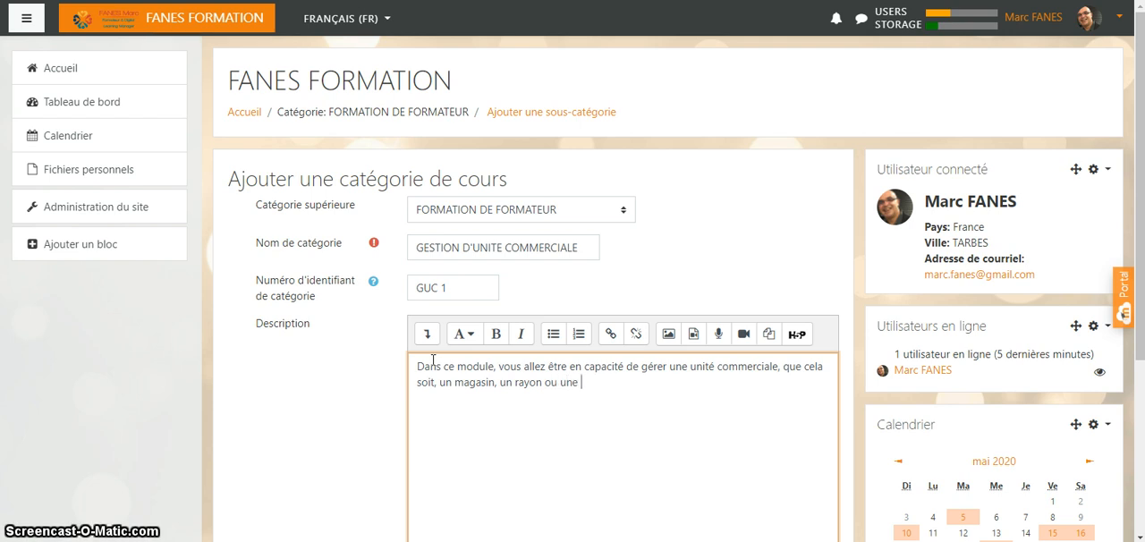
pyautogui.write('o')
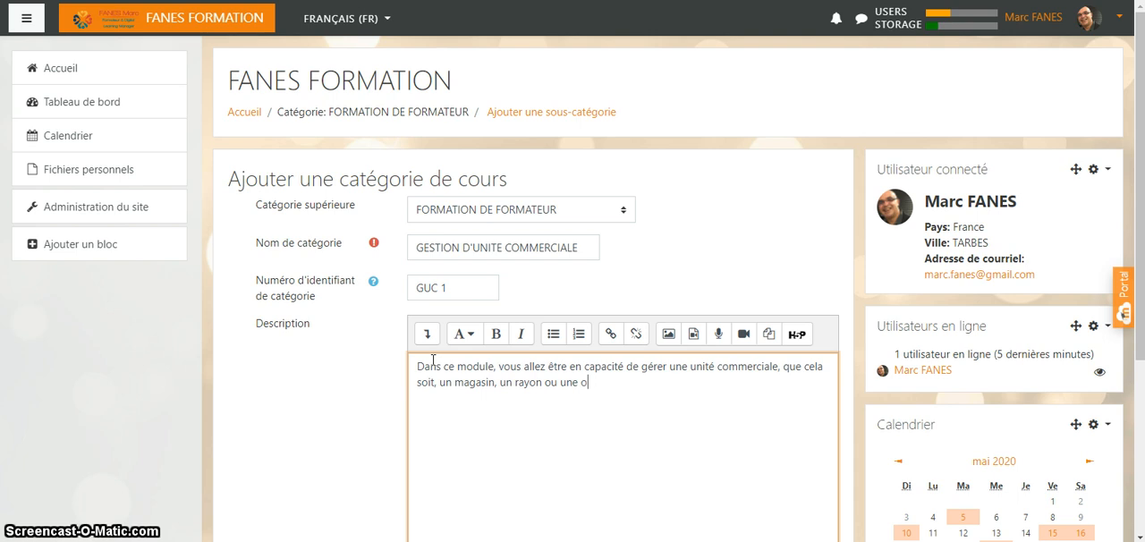
pyautogui.write('ffre c')
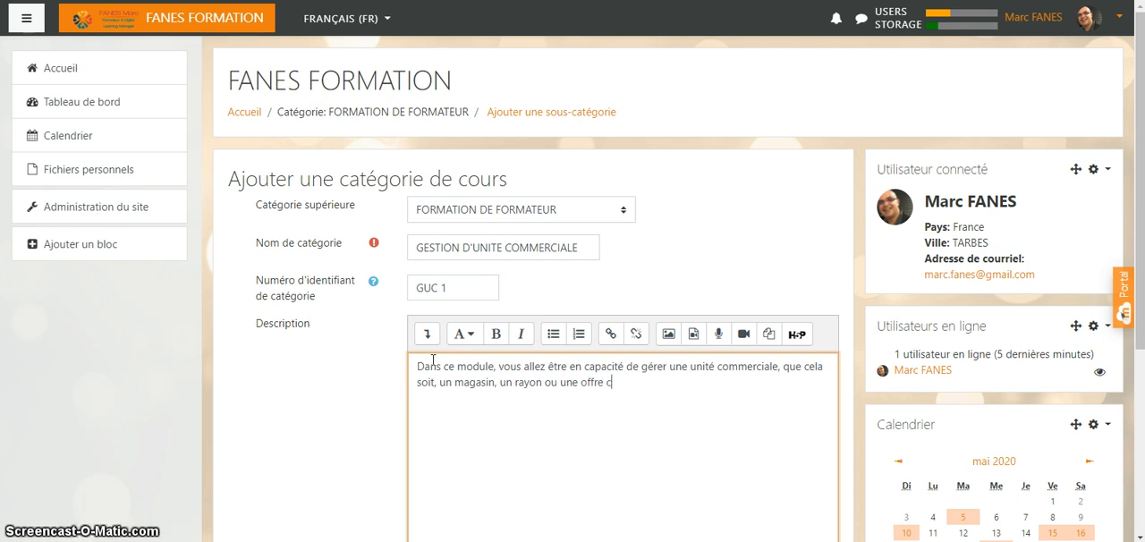
pyautogui.write('ommerci')
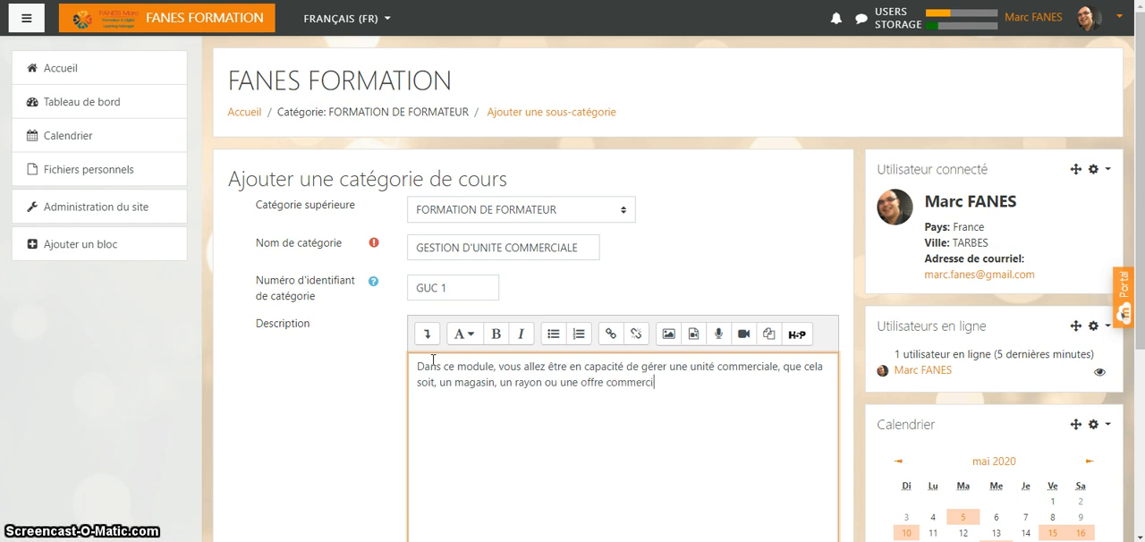
pyautogui.write('ale.')
pyautogui.scroll(-3, 443, 328)
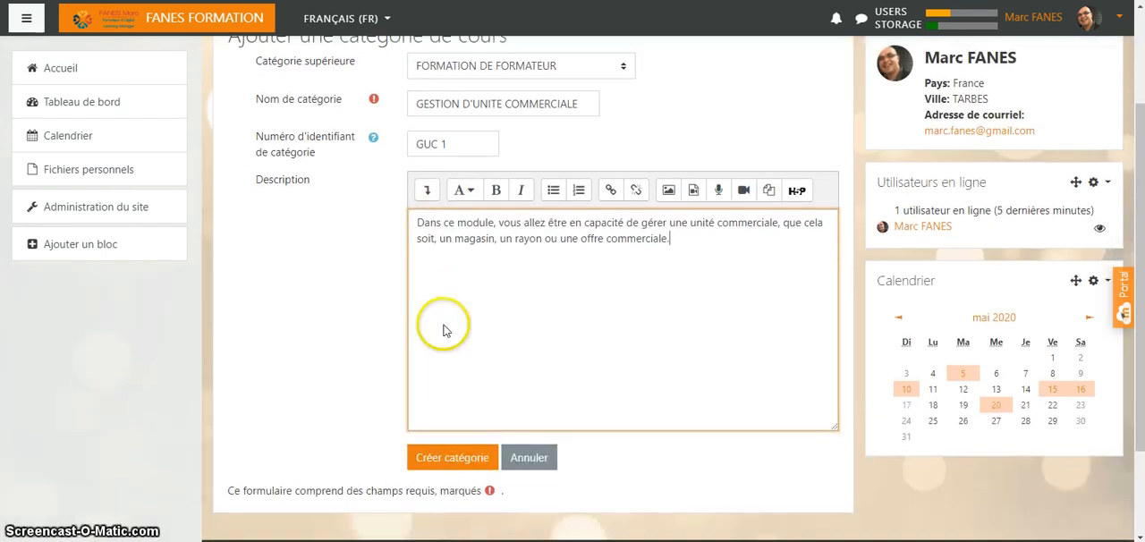
pyautogui.click(454, 458)
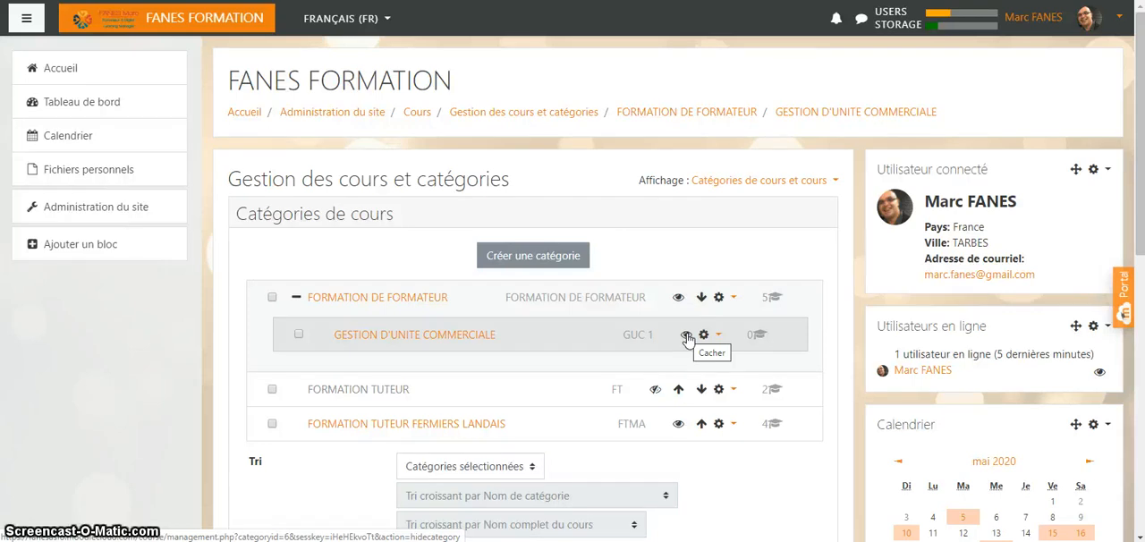
# - Hide the GESTION D'UNITE COMMERCIALE category in the course category list
pyautogui.click(686, 336)
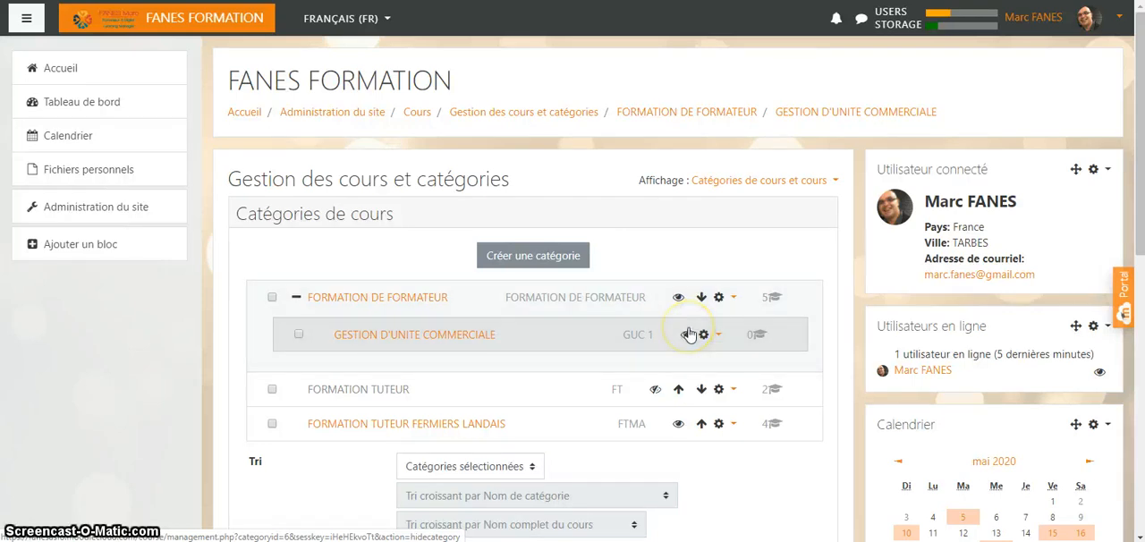
pyautogui.click(686, 336)
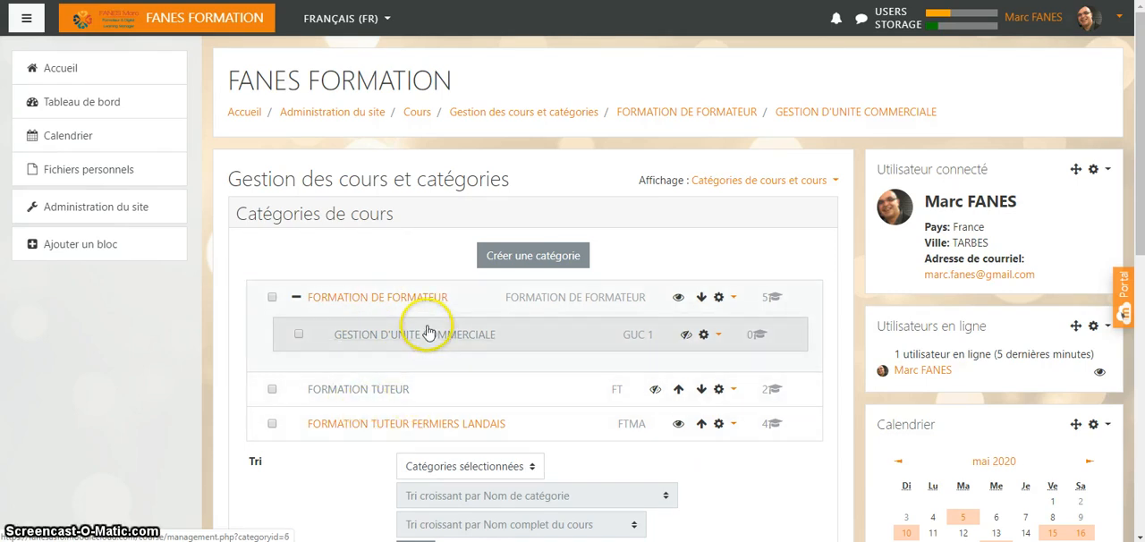
# - Select the GESTION D'UNITE COMMERCIALE category and start creating a new course in it
pyautogui.scroll(-1, 396, 353)
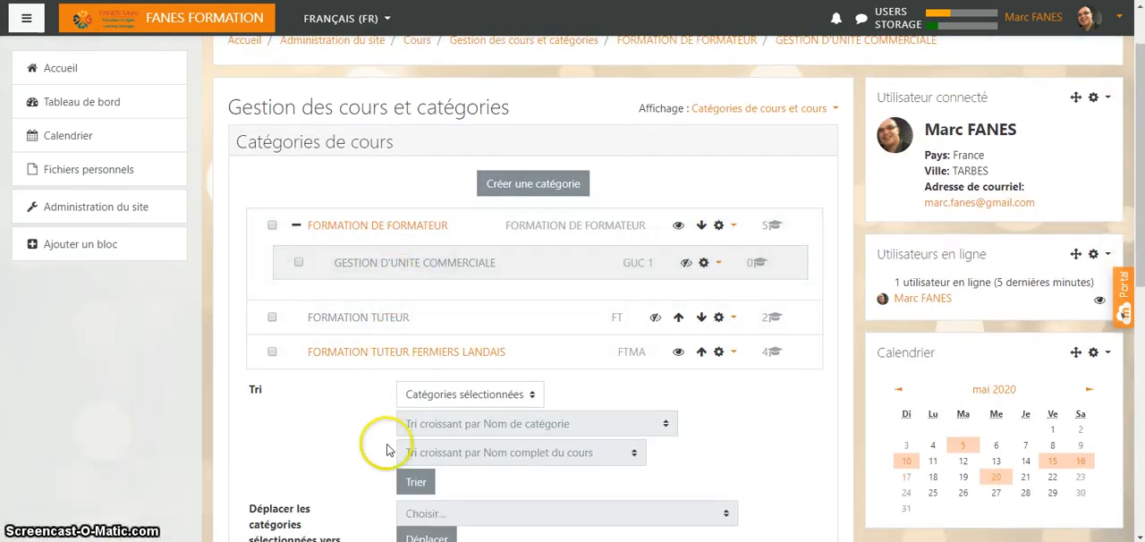
pyautogui.click(414, 263)
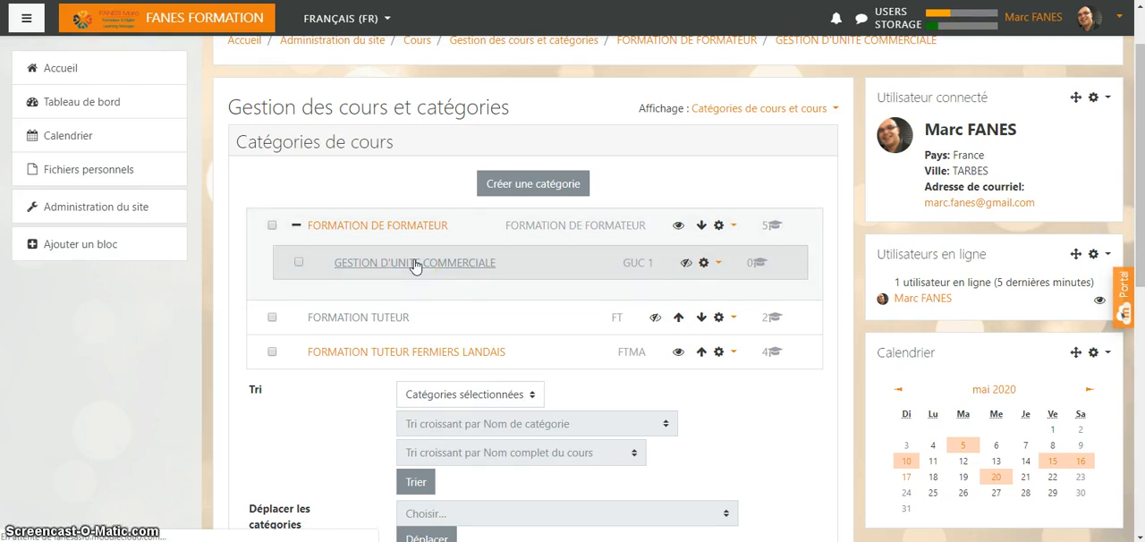
pyautogui.scroll(-1, 416, 265)
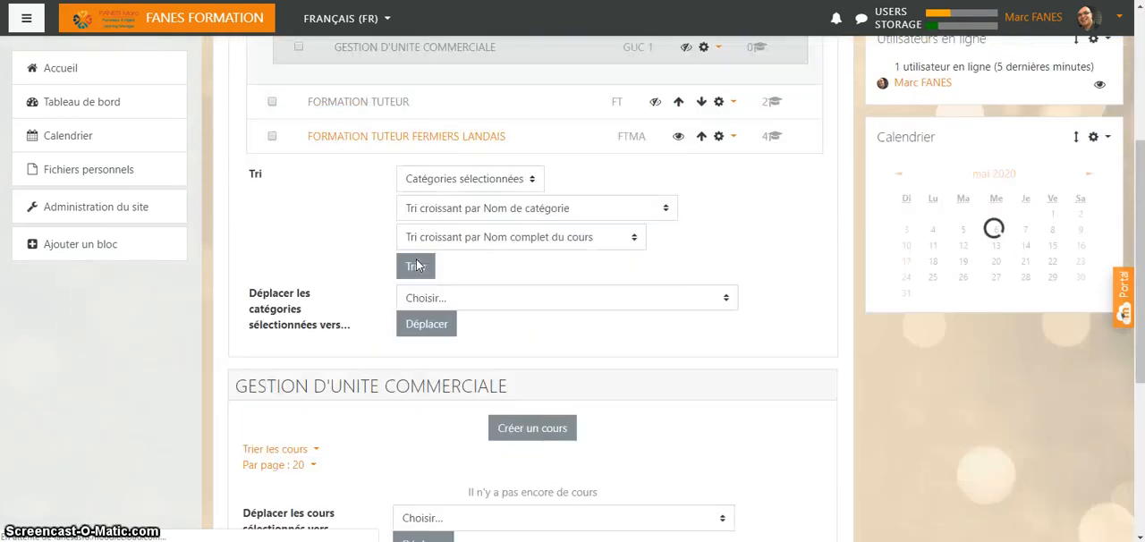
pyautogui.scroll(2, 417, 263)
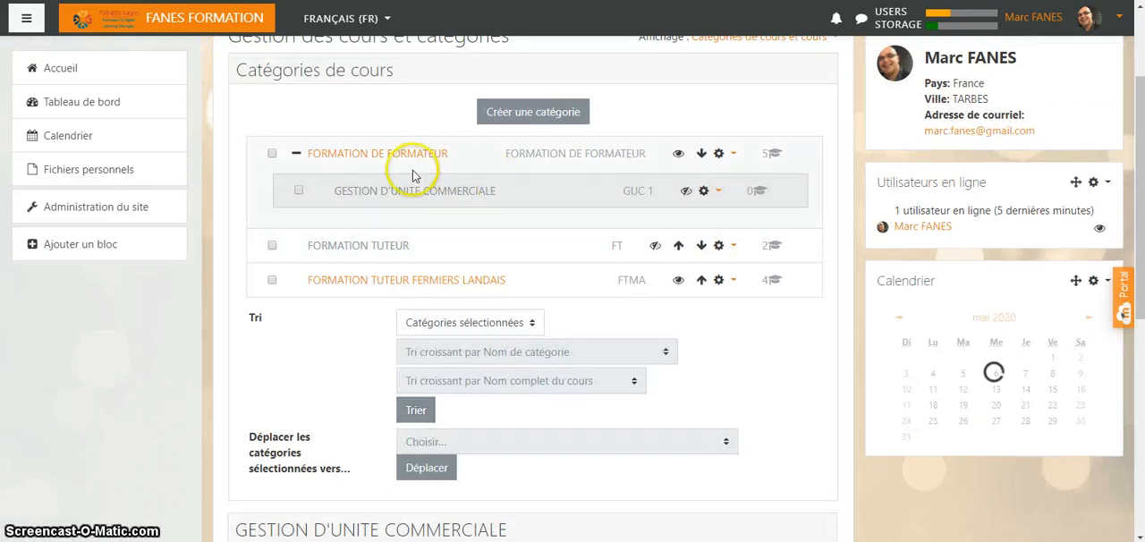
pyautogui.scroll(-2, 417, 264)
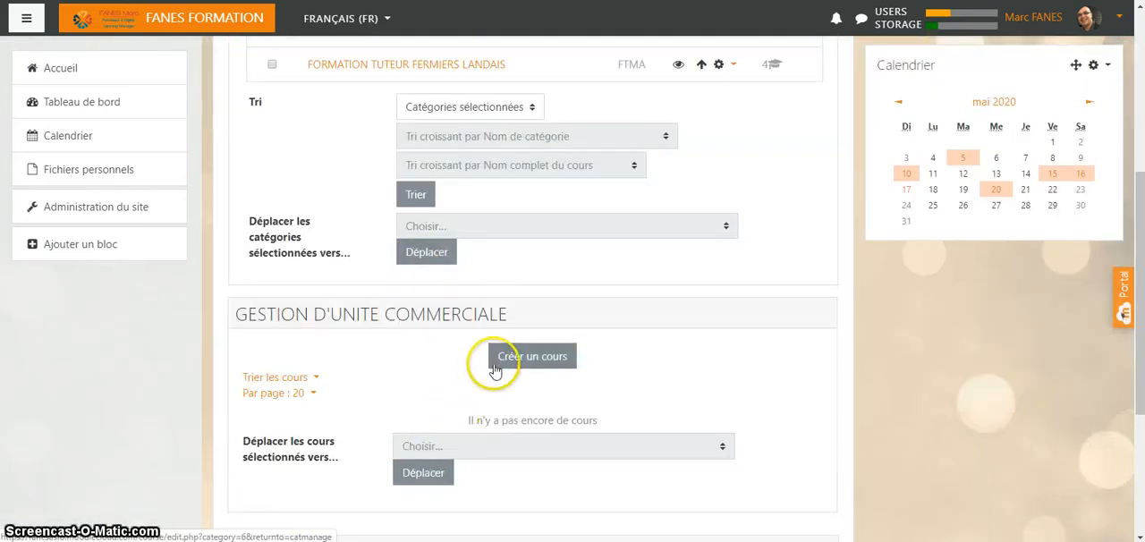
pyautogui.click(526, 358)
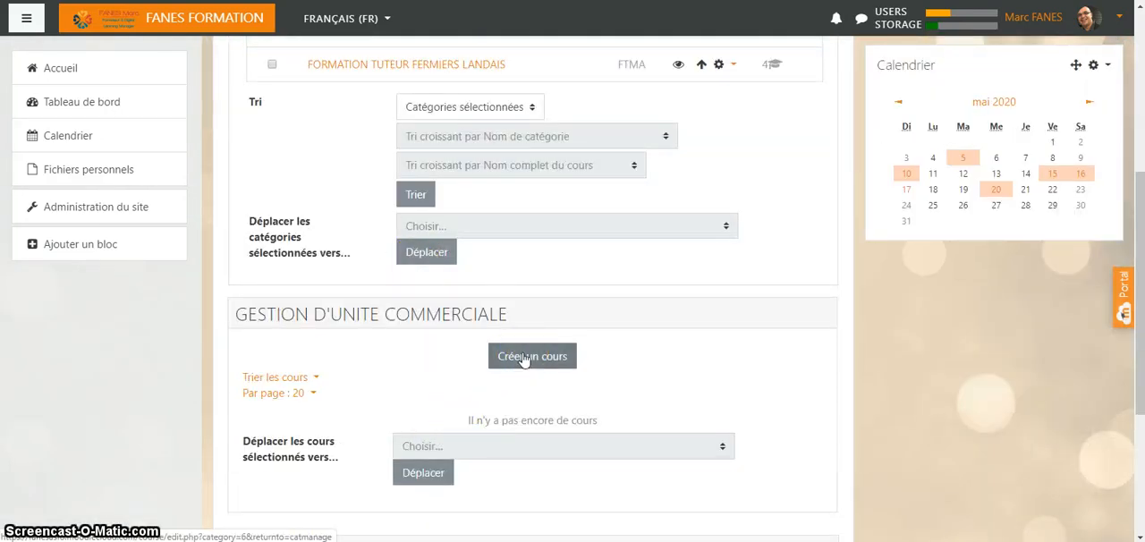
# - Open a new course form in the GESTION D'UNITE COMMERCIALE category and set the course's full name to "Gestion commerciale"
pyautogui.click(525, 358)
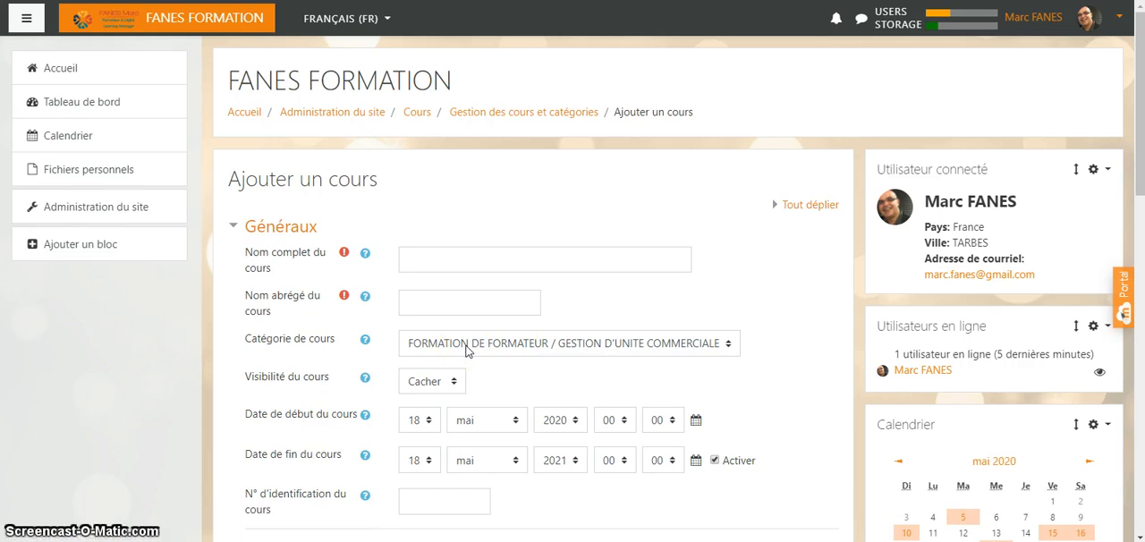
pyautogui.click(429, 262)
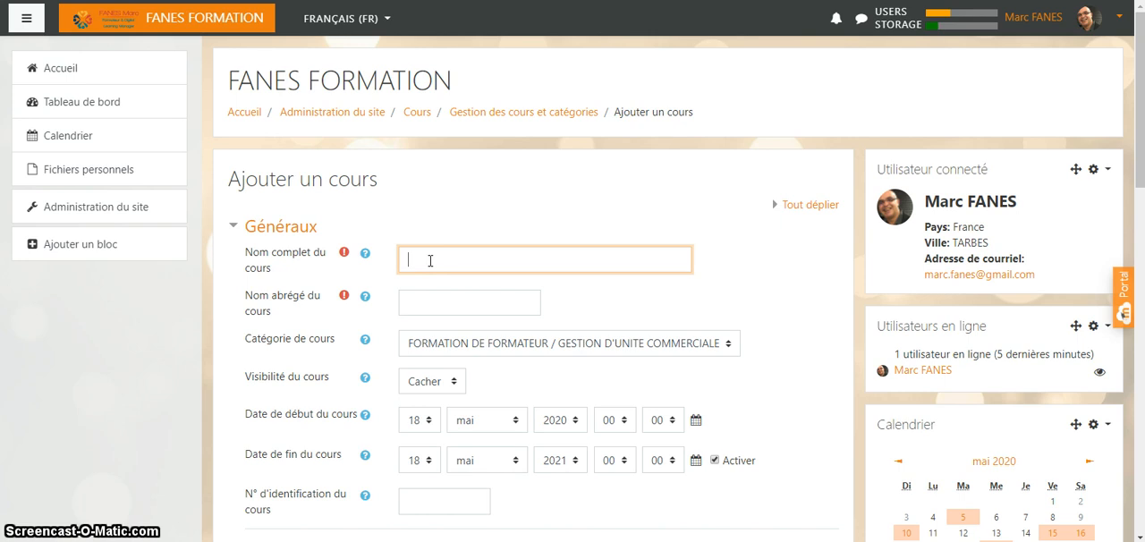
pyautogui.write('Ge')
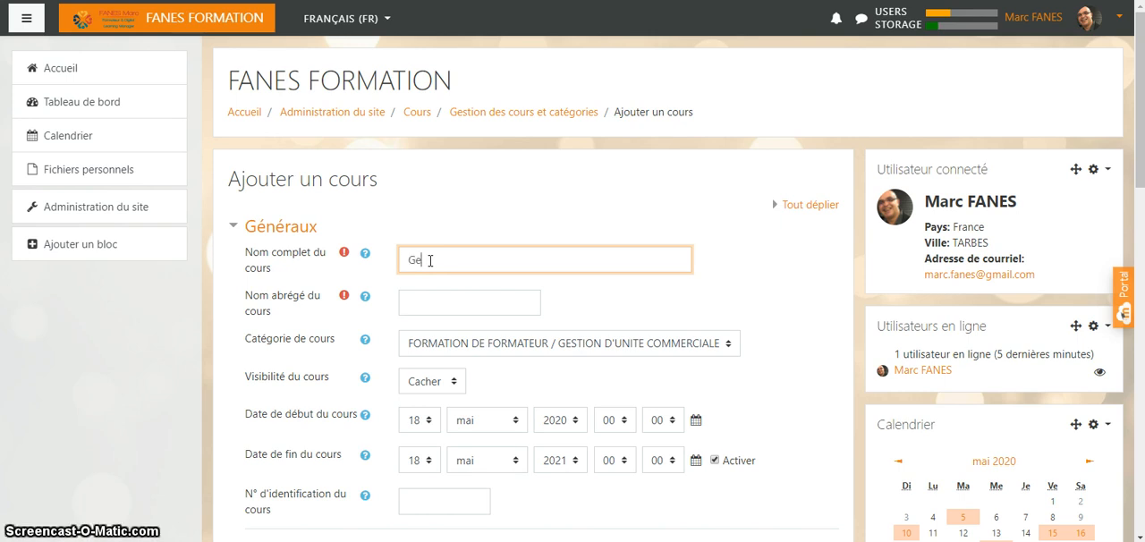
pyautogui.write('stion ')
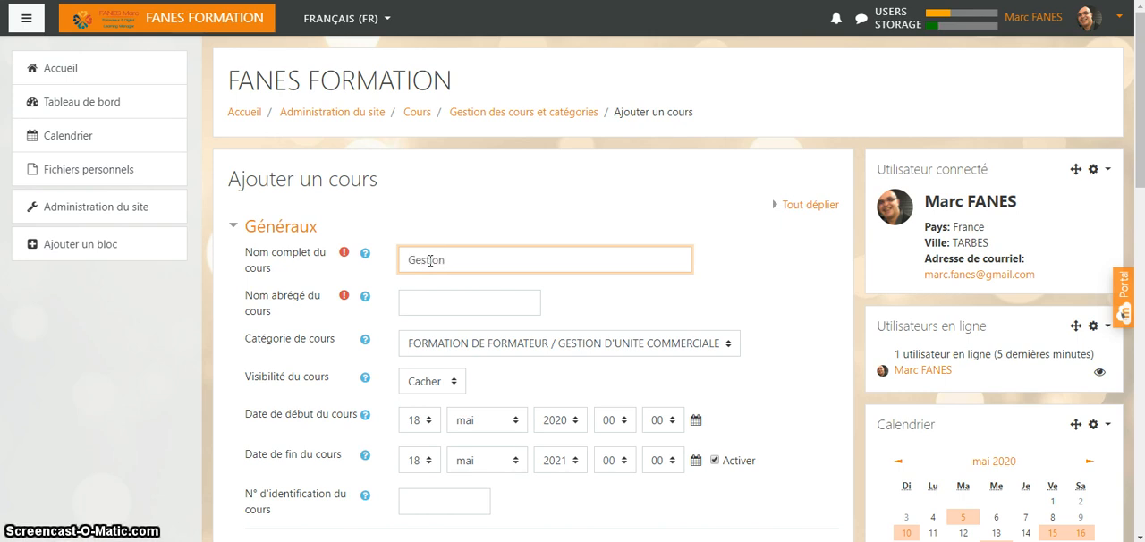
pyautogui.write('commer')
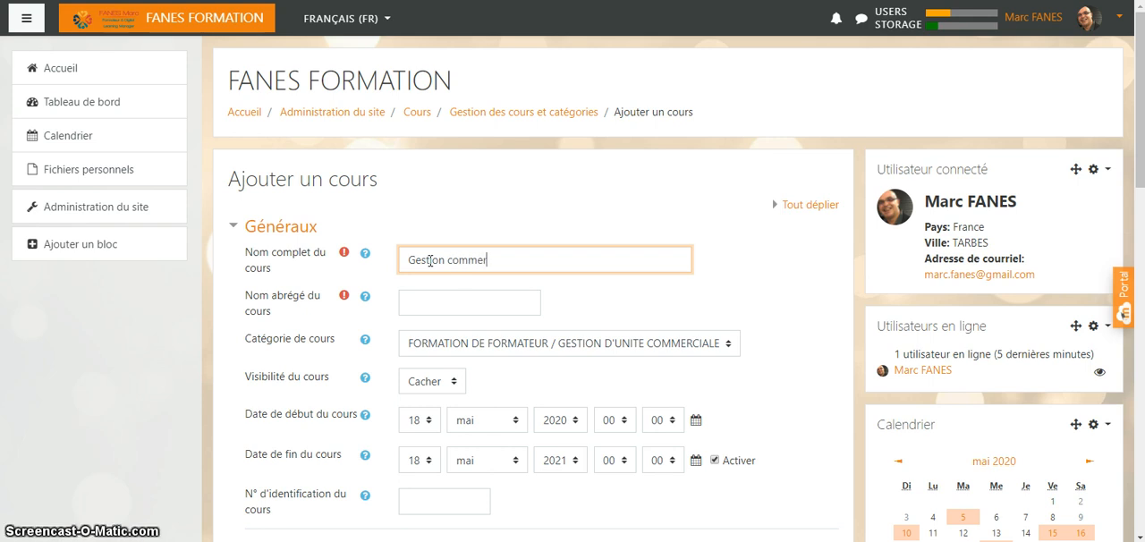
pyautogui.write('ciale')
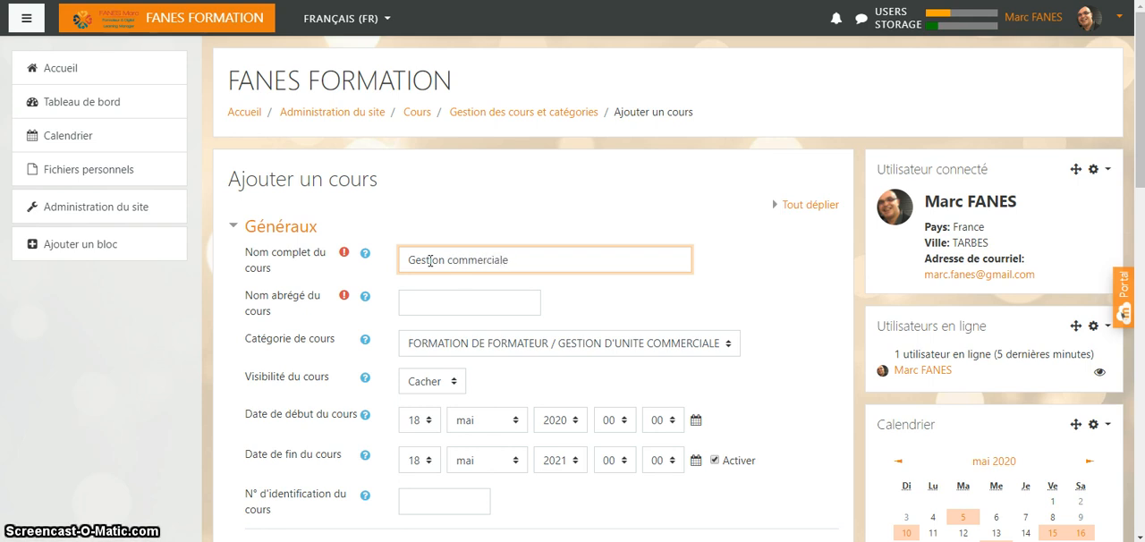
# - Set the course's short name to "Gestion co"
pyautogui.click(435, 297)
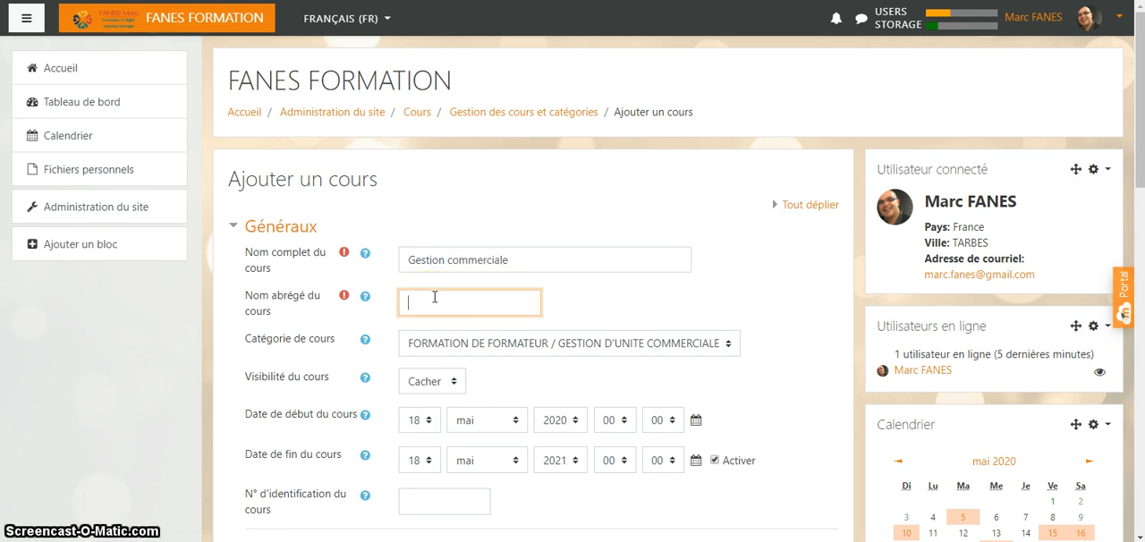
pyautogui.write('Gest')
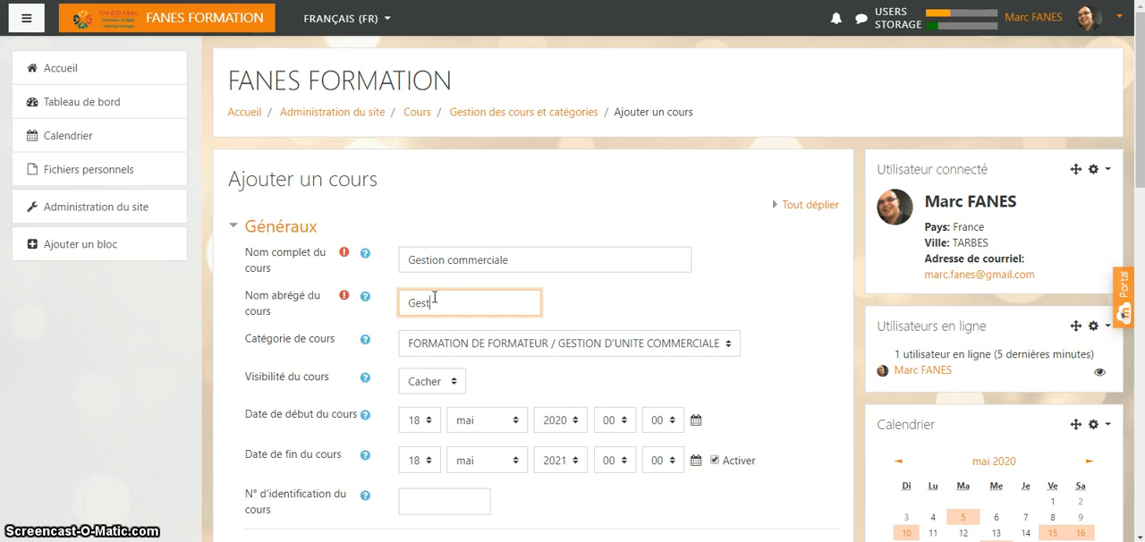
pyautogui.write('ion co')
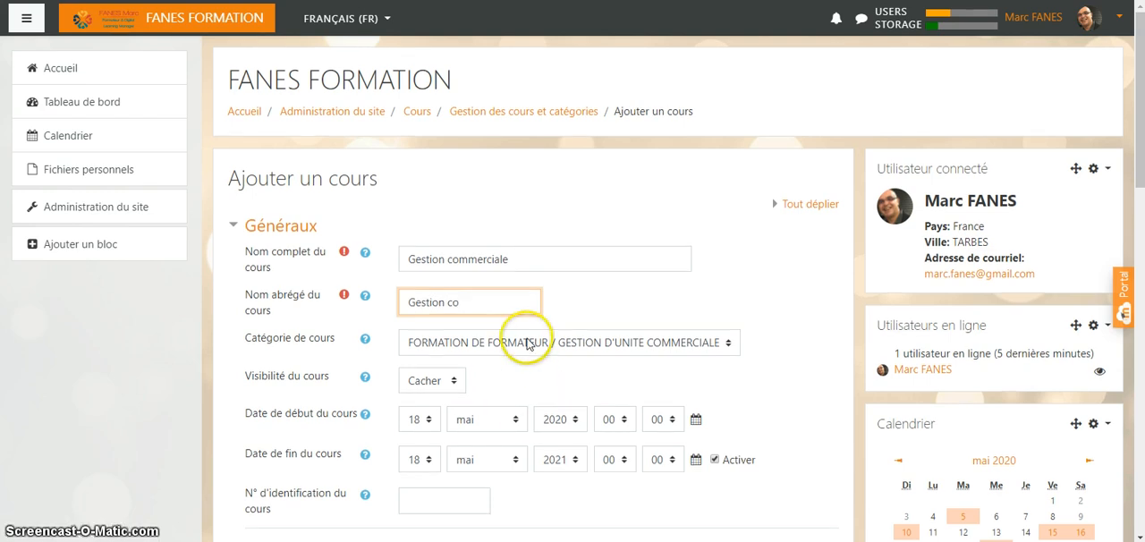
# - Check the available course visibility options, keeping Cacher selected
pyautogui.scroll(-1, 525, 340)
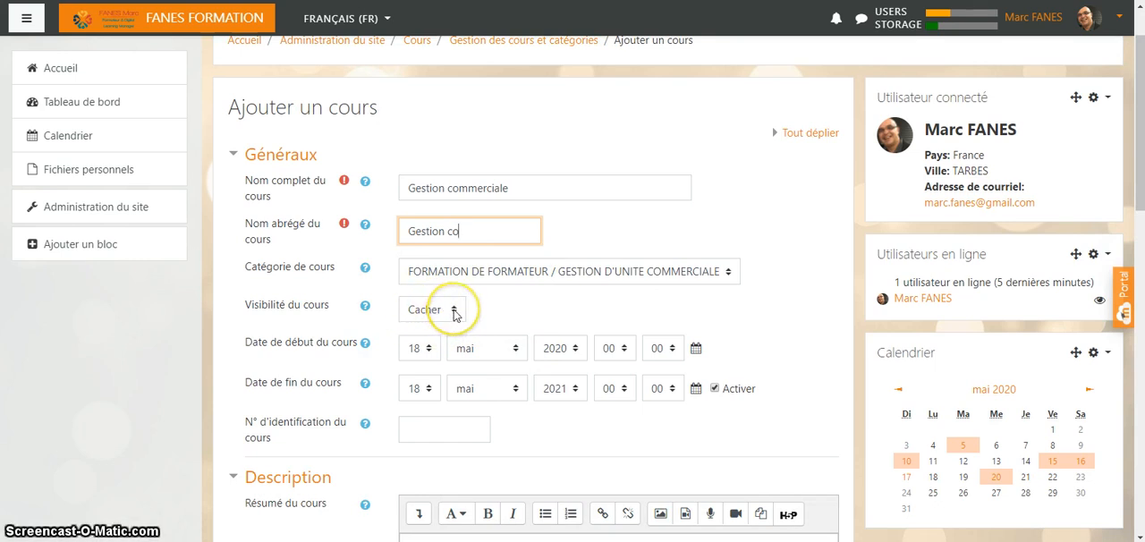
pyautogui.click(454, 310)
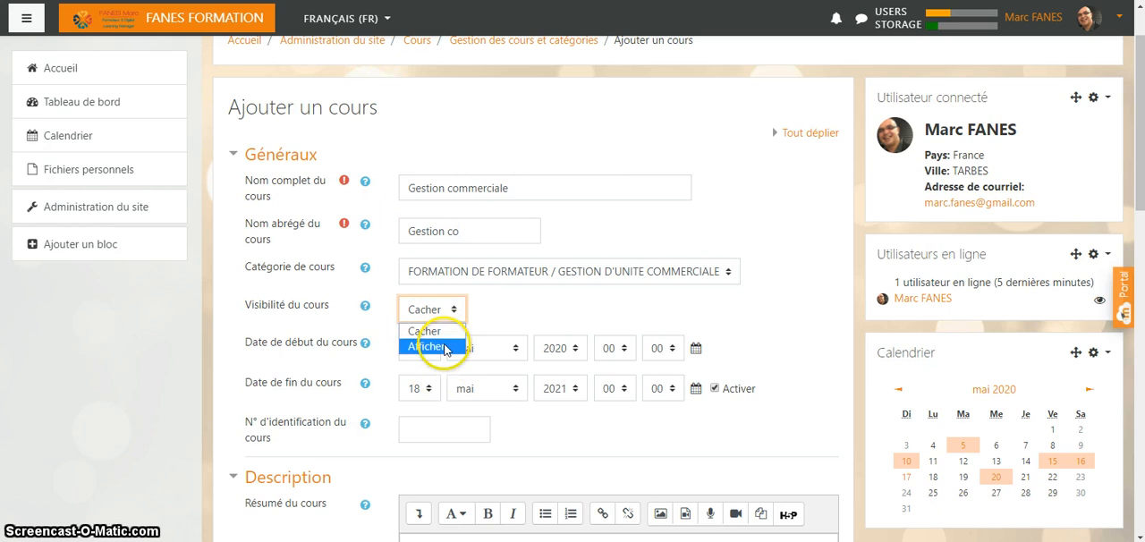
pyautogui.click(456, 312)
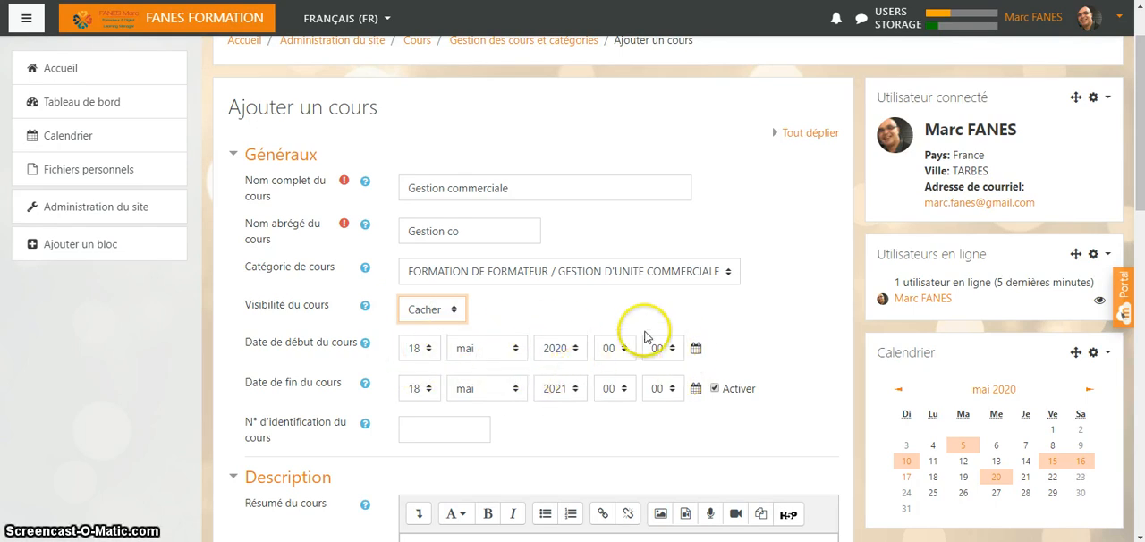
# - Set the day and month of the course start date to 1 juin
pyautogui.click(427, 350)
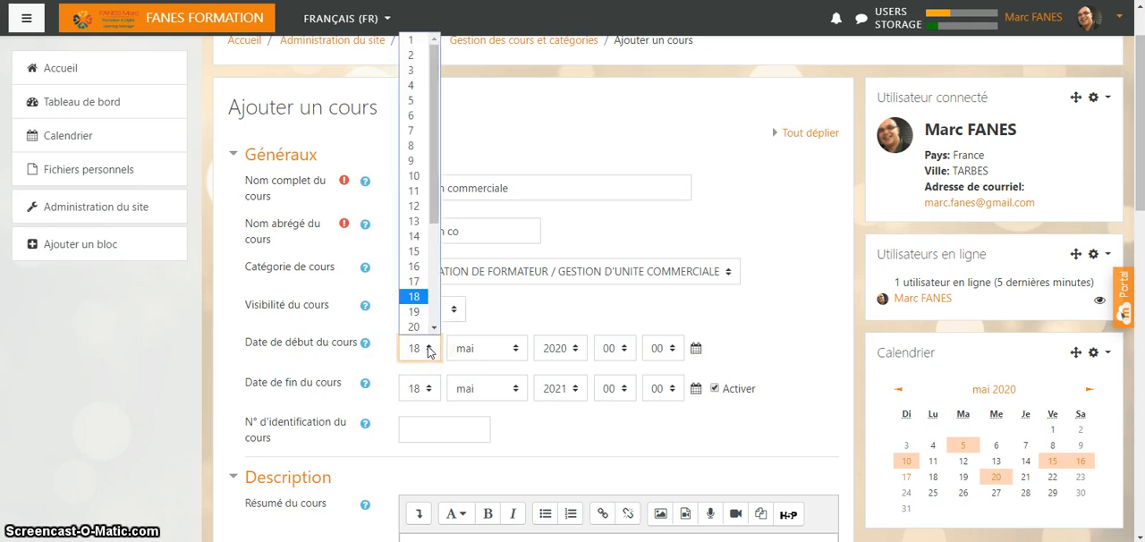
pyautogui.click(409, 43)
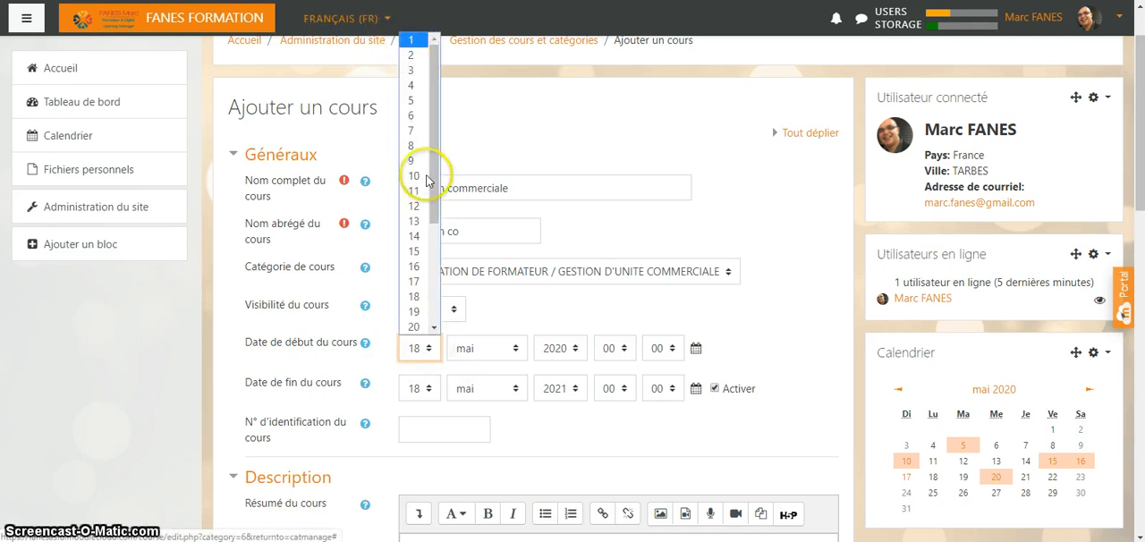
pyautogui.click(514, 350)
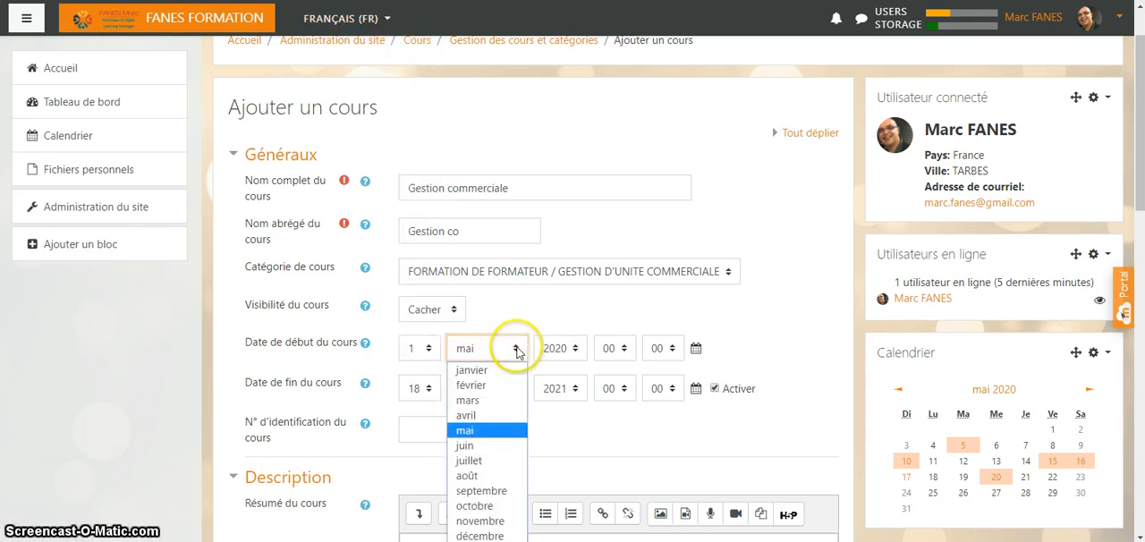
pyautogui.click(488, 446)
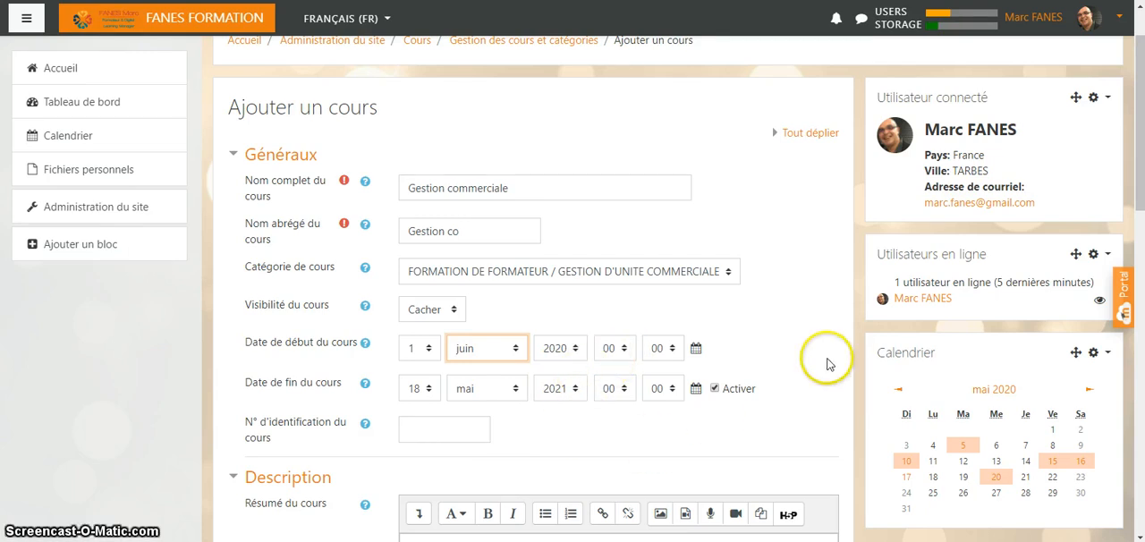
# - Disable the course end date
pyautogui.scroll(-2, 420, 262)
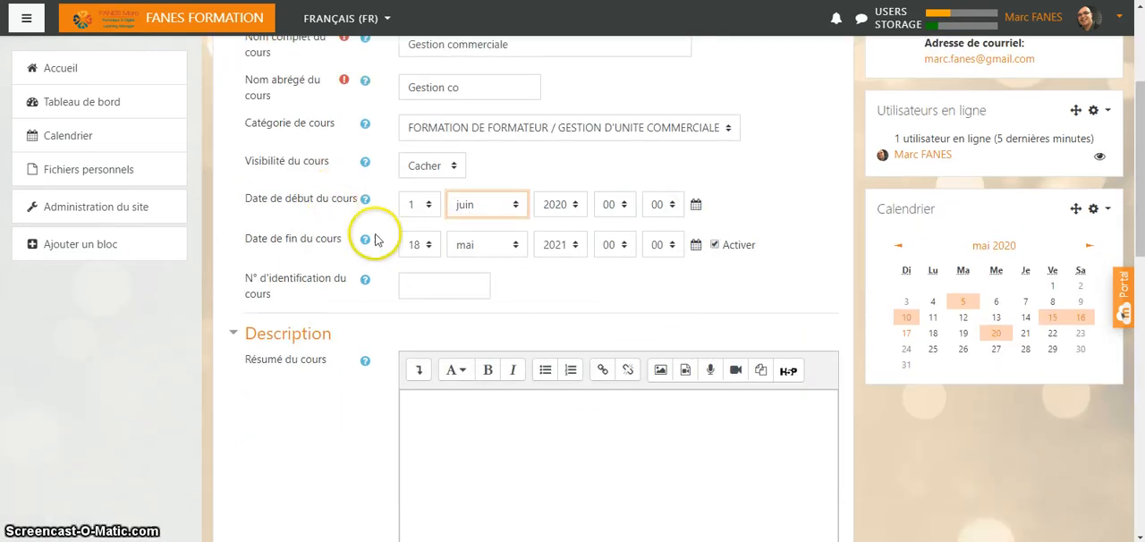
pyautogui.click(714, 246)
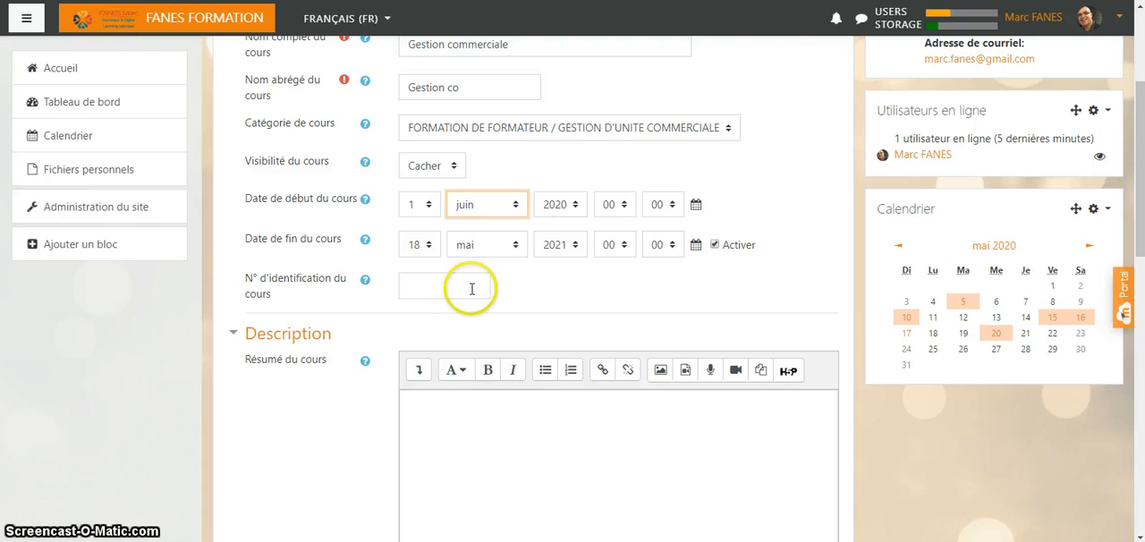
pyautogui.click(715, 245)
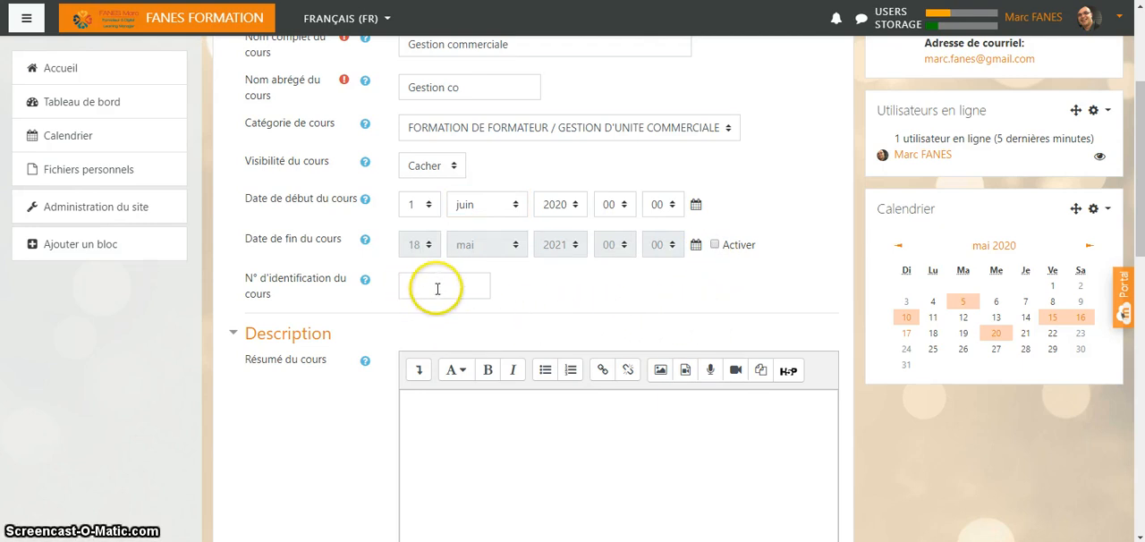
# - Read the help text for the course identification number and close it
pyautogui.scroll(-1, 438, 311)
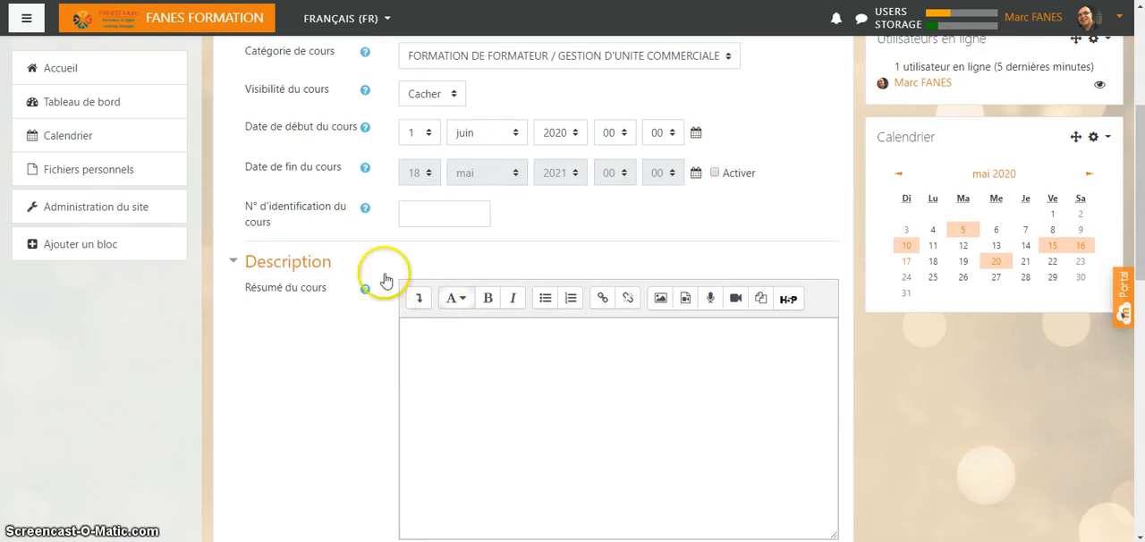
pyautogui.click(366, 209)
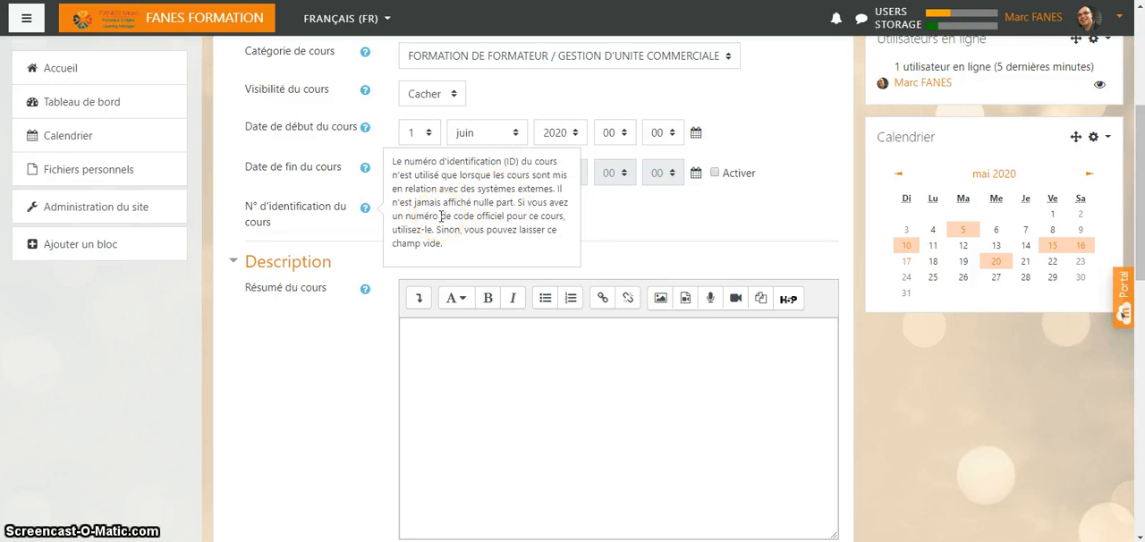
pyautogui.click(680, 223)
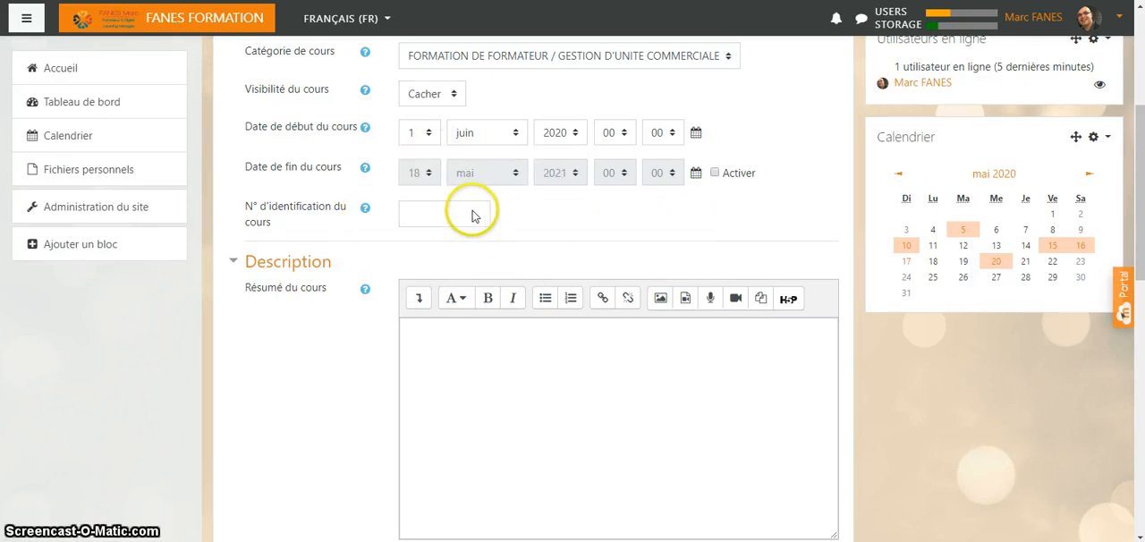
# - Begin the course summary with "Identifier les différents composantes d'un prix de vente"
pyautogui.scroll(-2, 466, 215)
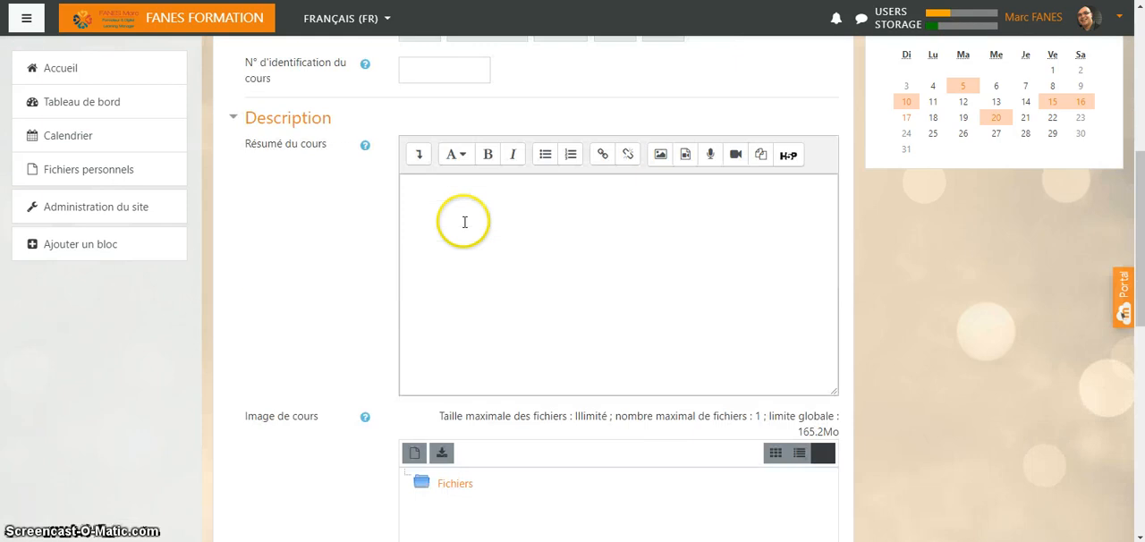
pyautogui.click(436, 187)
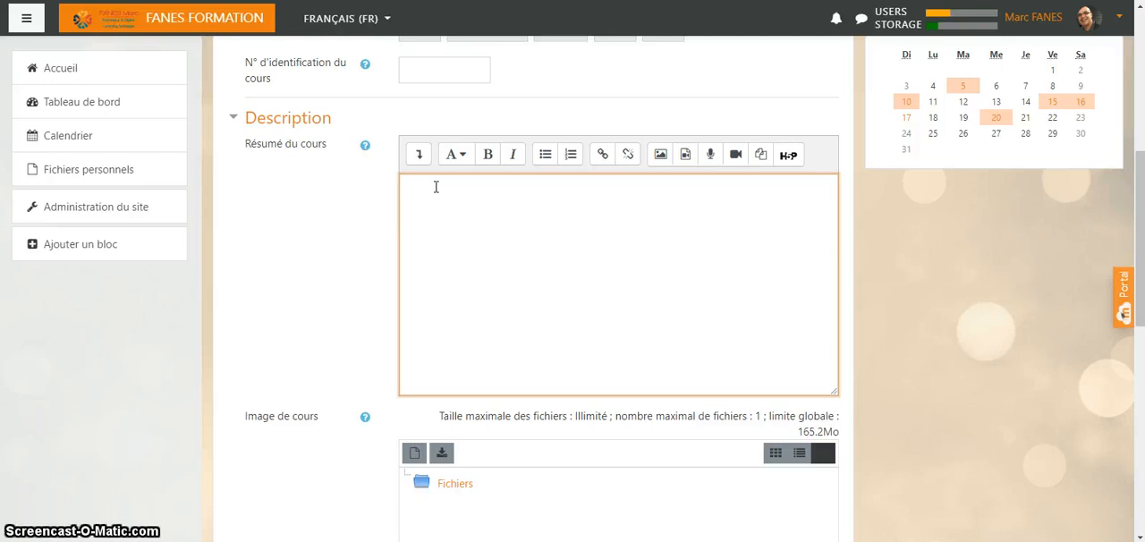
pyautogui.write('Identifier les di')
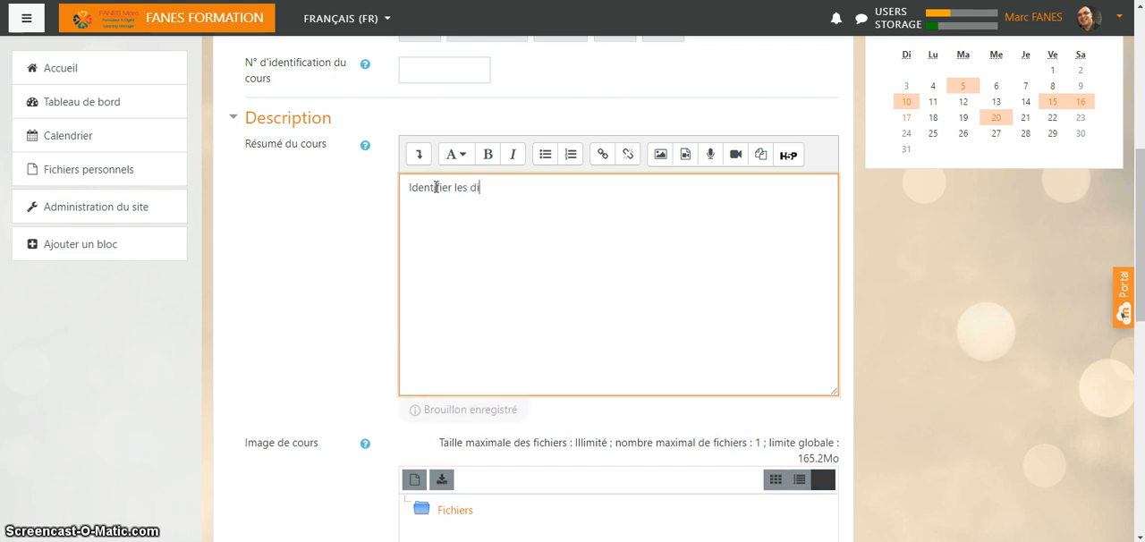
pyautogui.write('fférent')
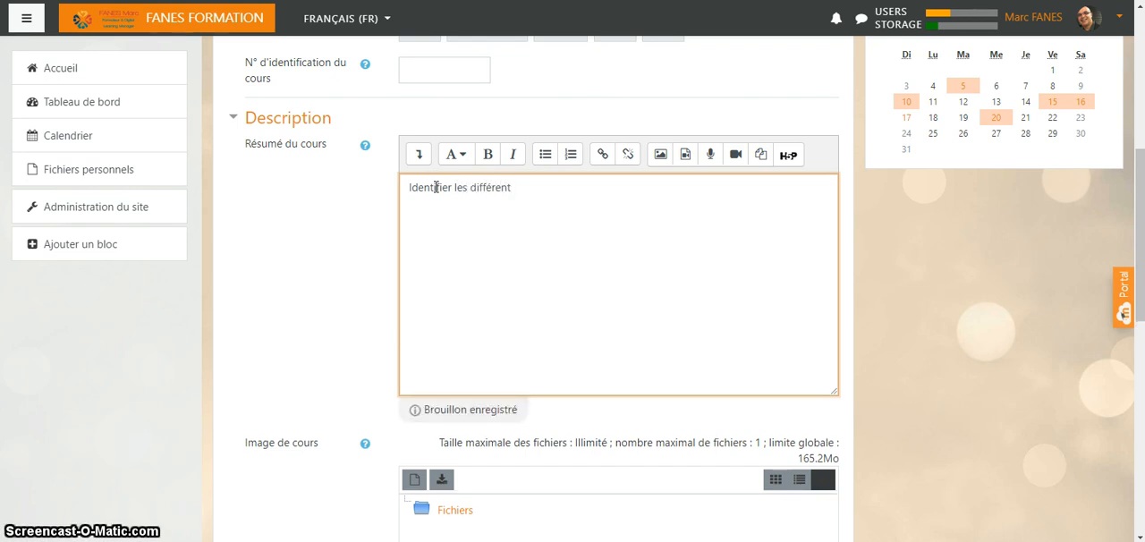
pyautogui.write("s composantes d'")
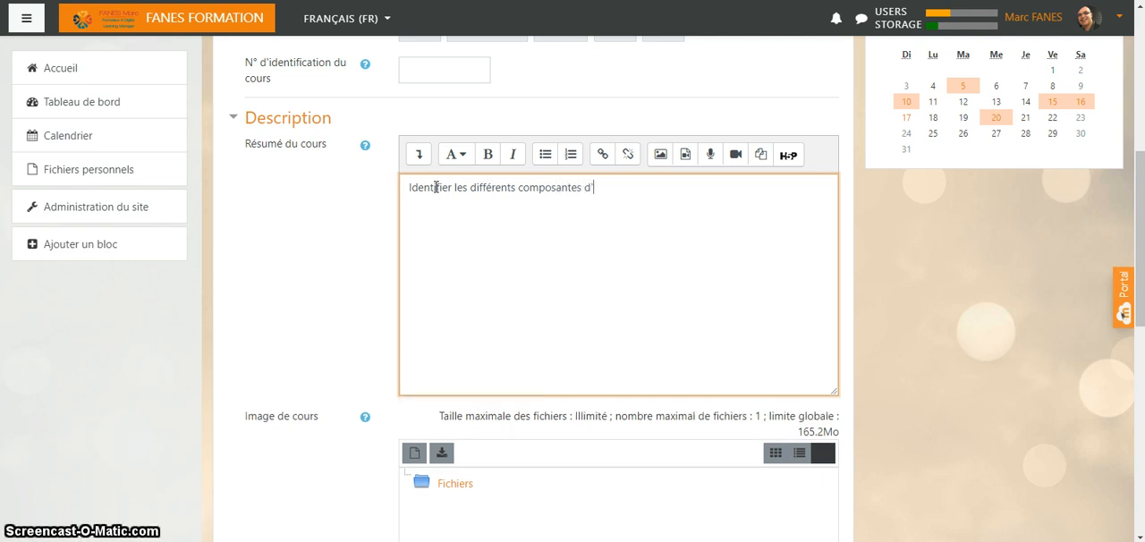
pyautogui.write('un ')
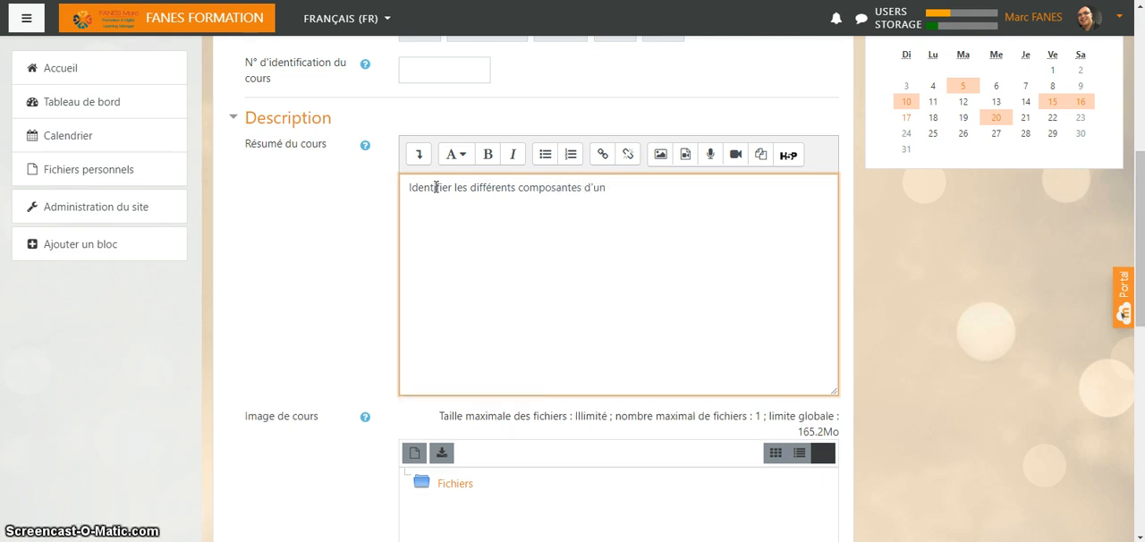
pyautogui.write('prix')
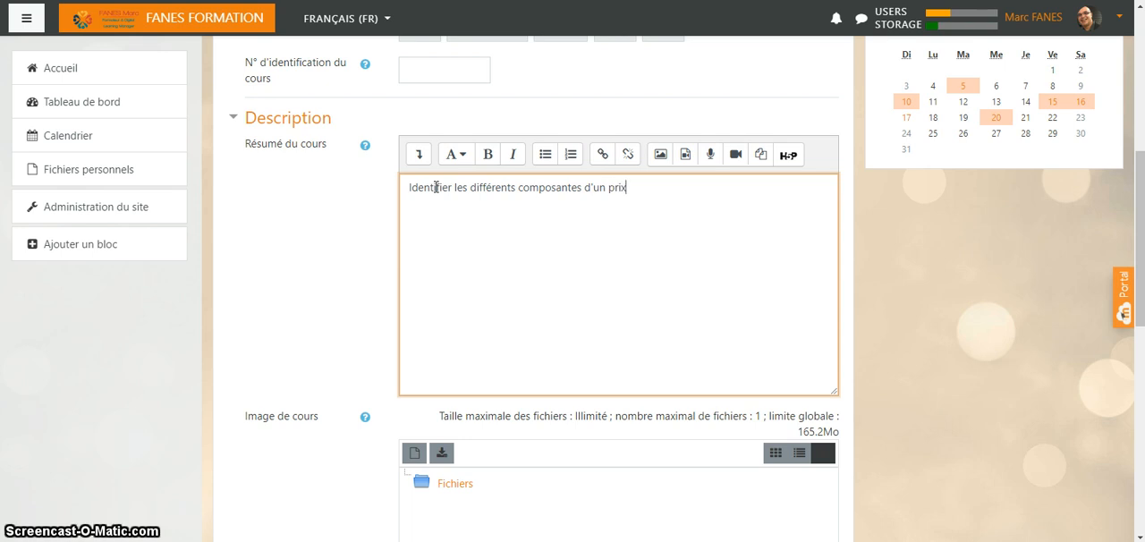
pyautogui.write(' de vente ')
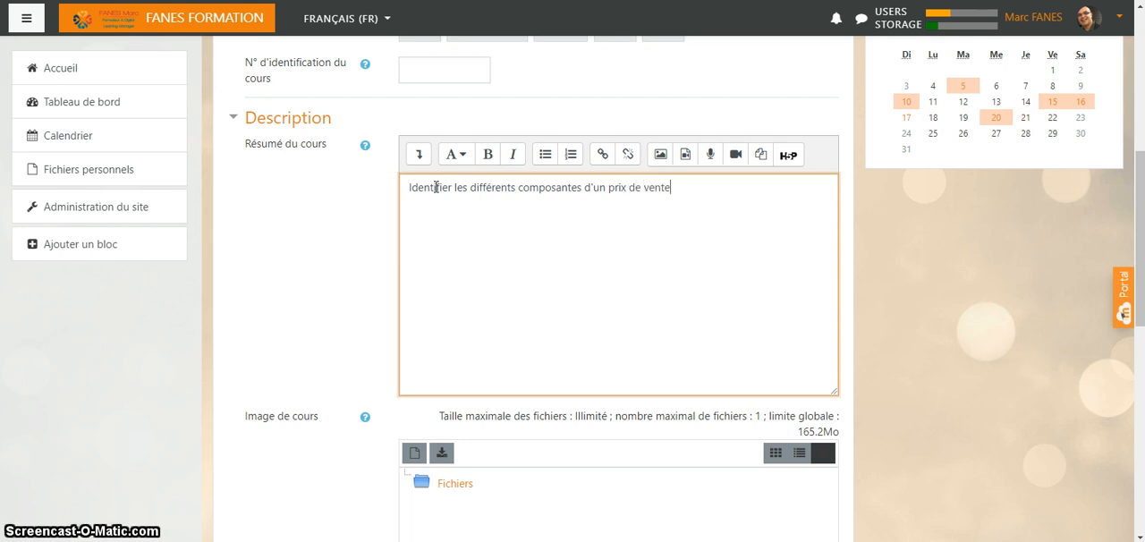
pyautogui.write("et d'un ")
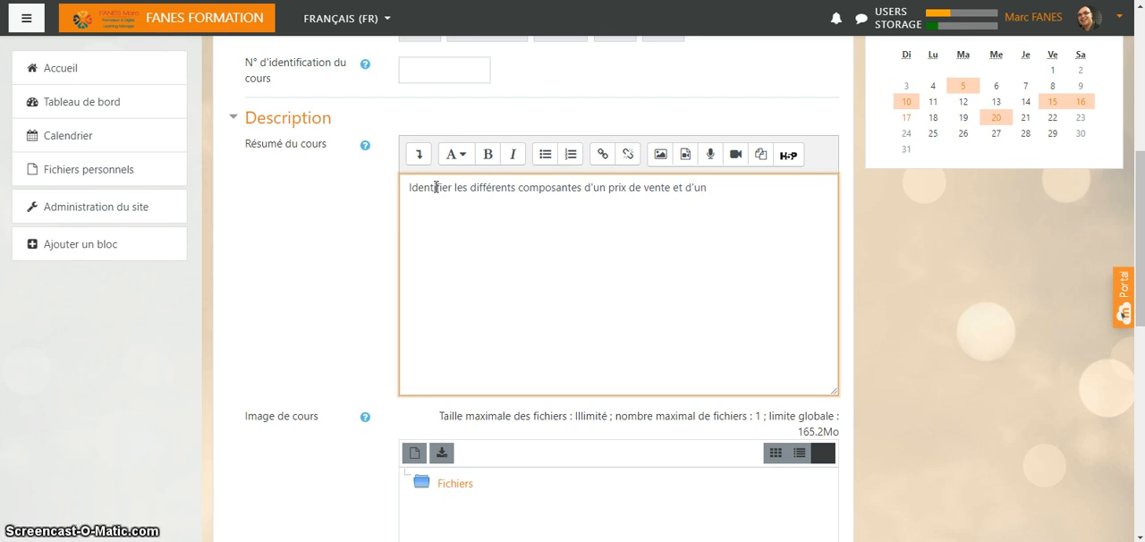
pyautogui.write('Chi')
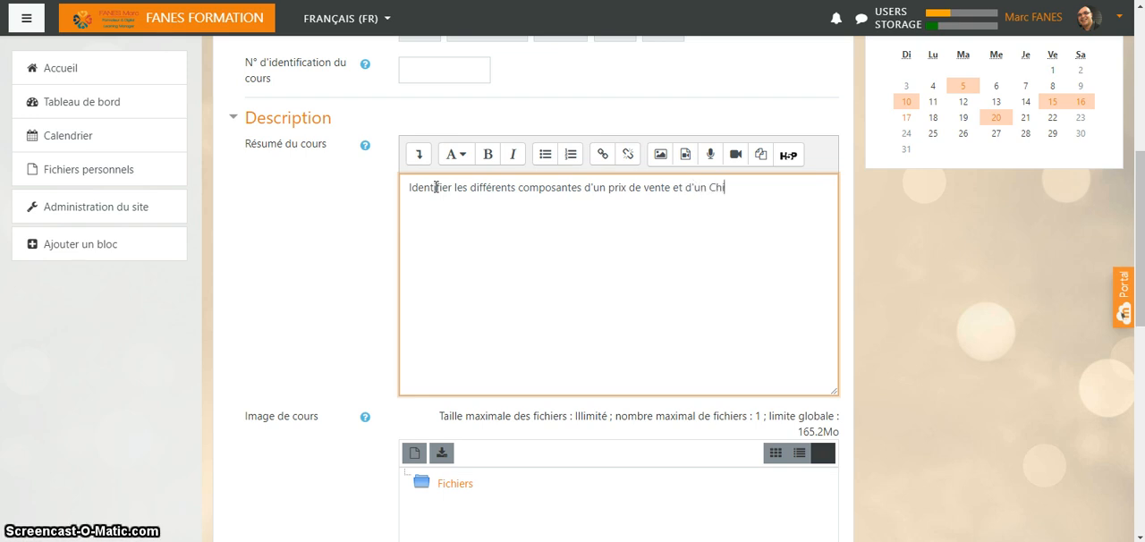
pyautogui.write('ffre')
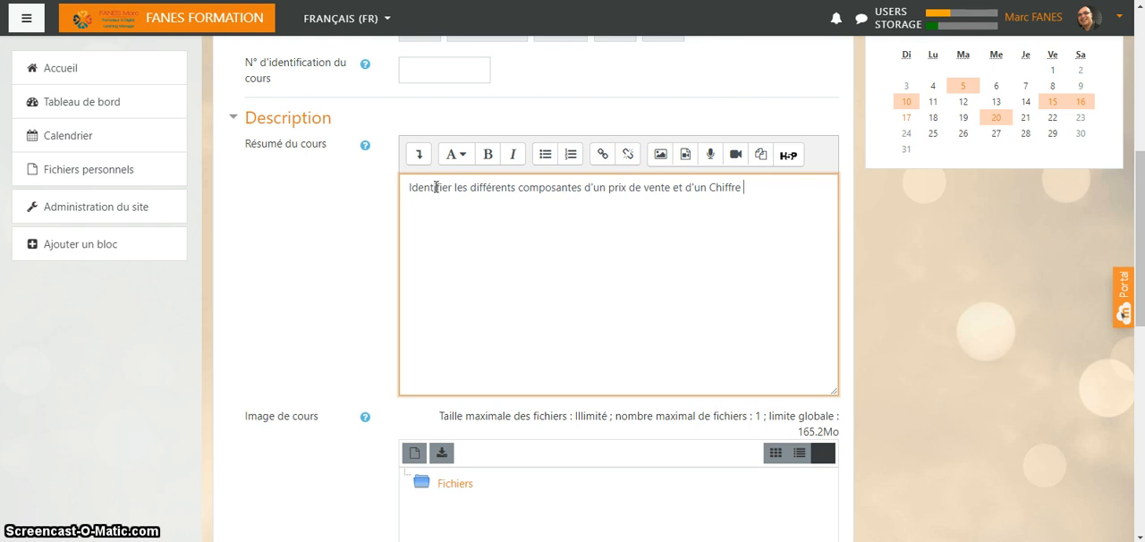
pyautogui.write(" d'affa")
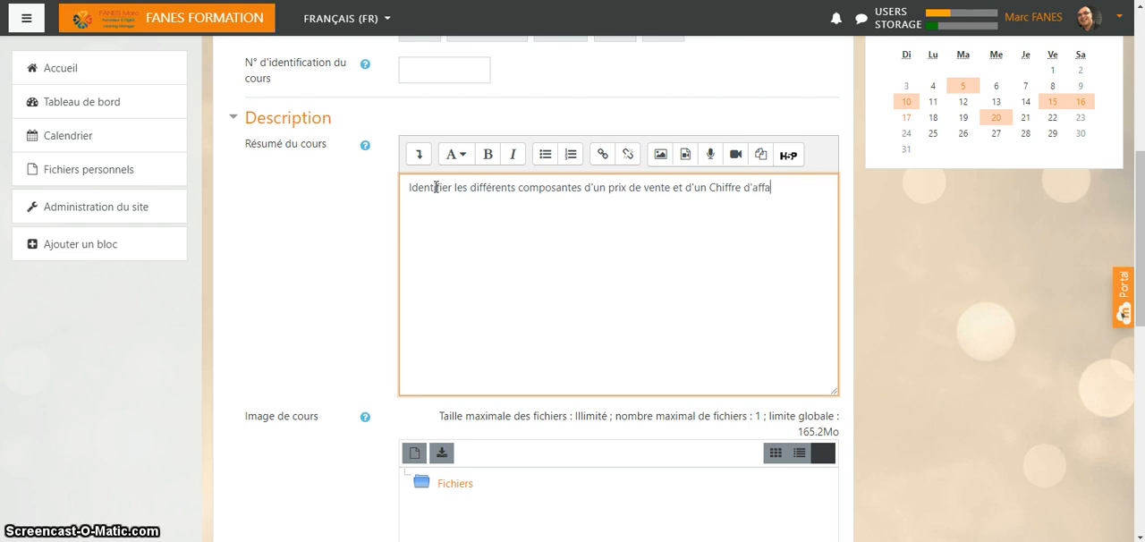
pyautogui.write('ires')
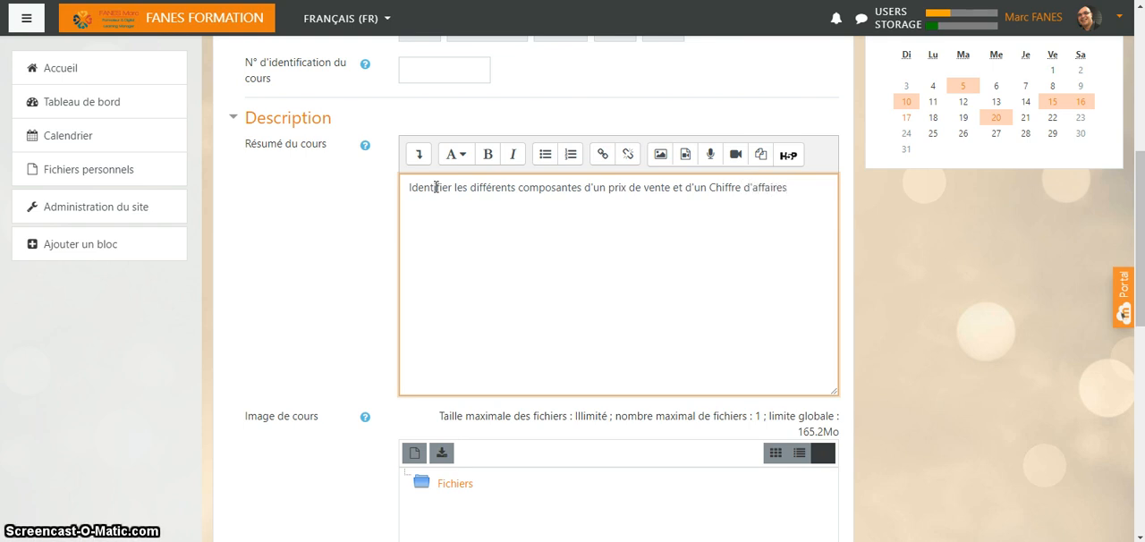
pyautogui.write(" d'")
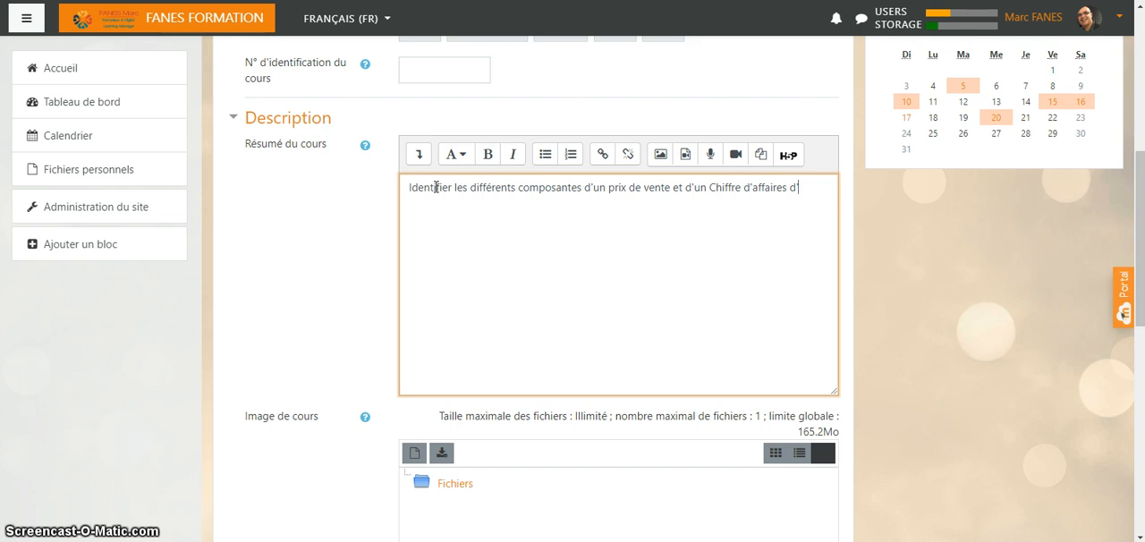
pyautogui.write('une uni')
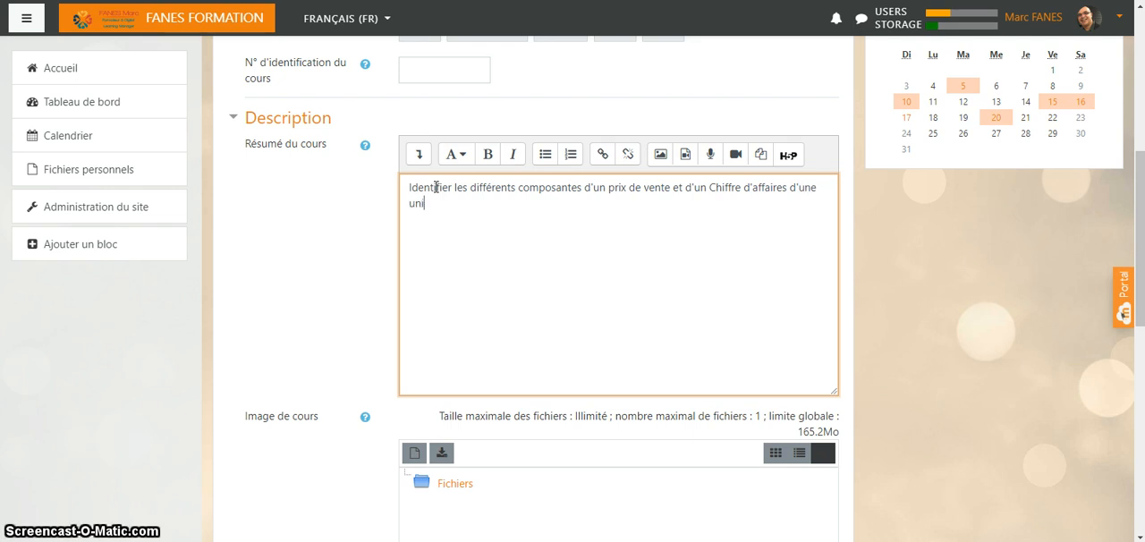
pyautogui.write('té commerciale.')
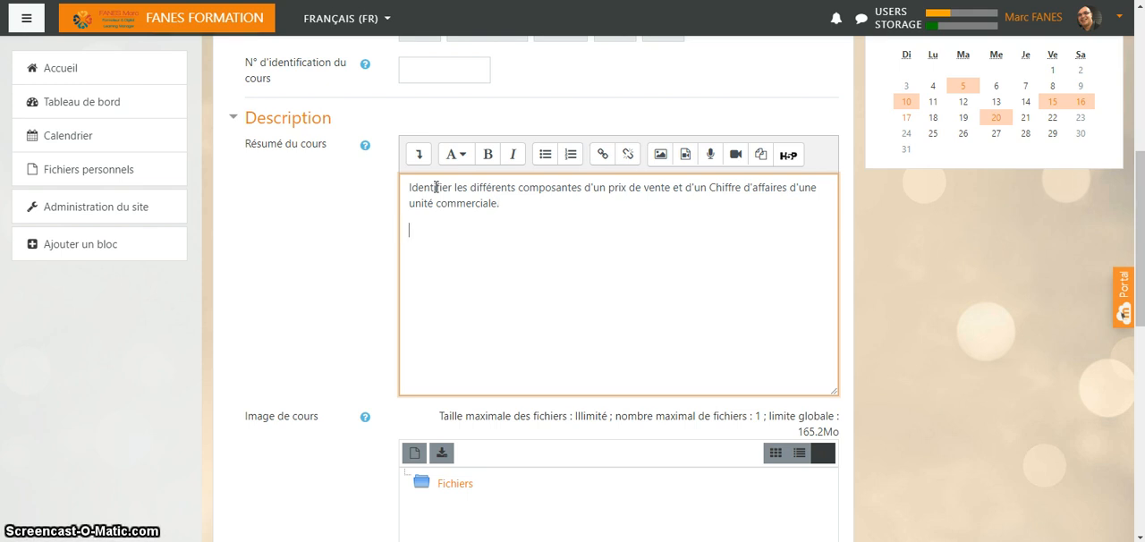
# - Add the paragraph "Calculer des Marges et leur Taux" to the course summary
pyautogui.write('cu')
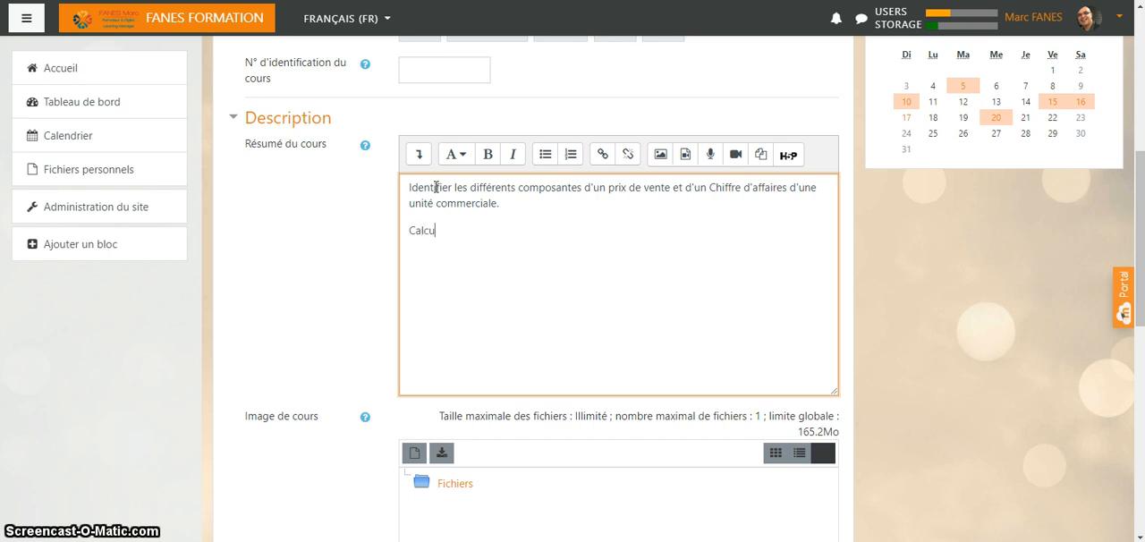
pyautogui.write('ler des Maeges')
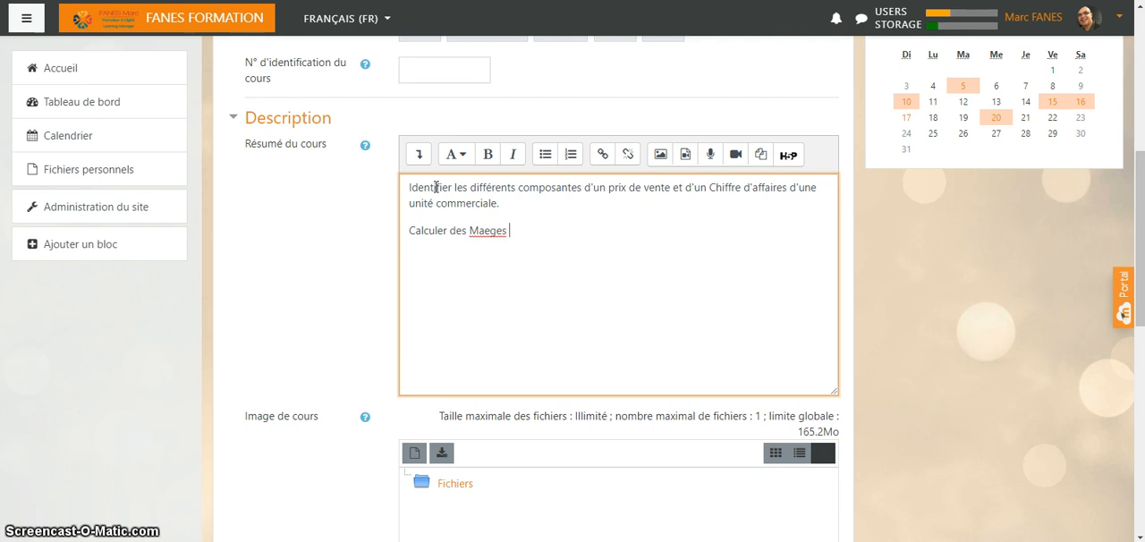
pyautogui.press('BackSpace')
pyautogui.press('BackSpace')
pyautogui.press('BackSpace')
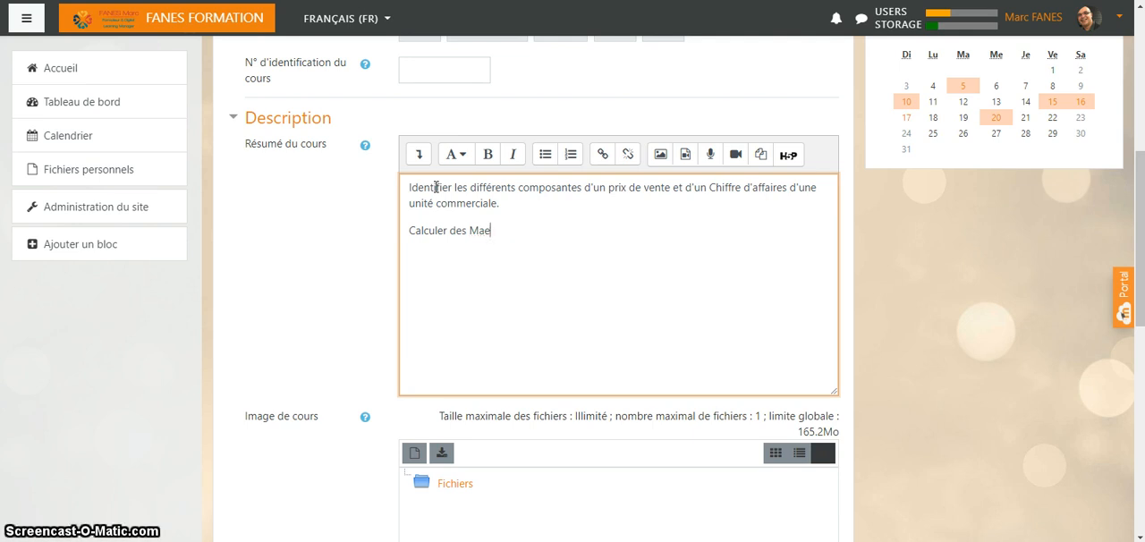
pyautogui.write('ges et leur')
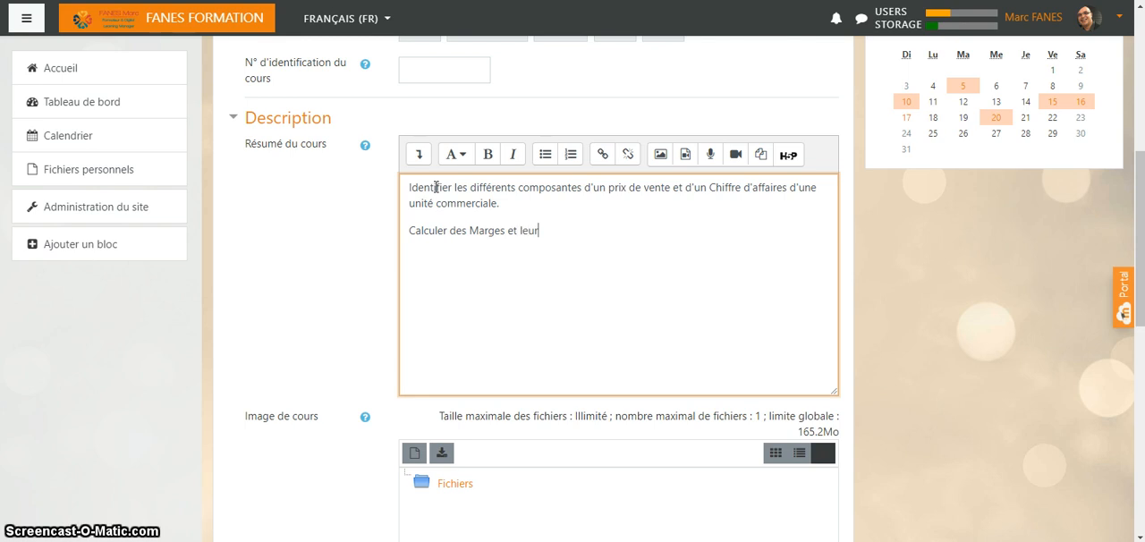
pyautogui.write(' Taux')
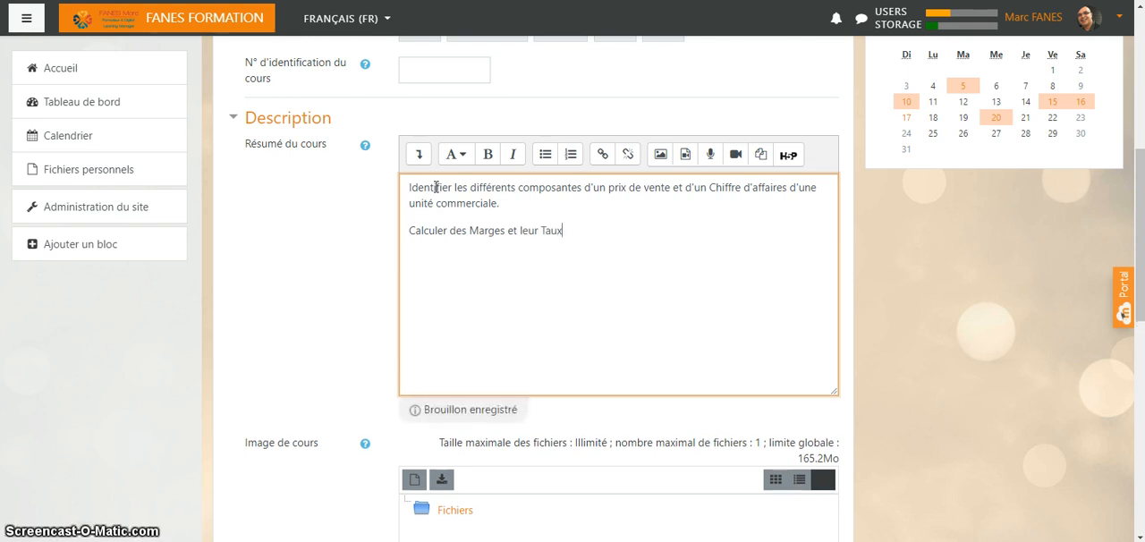
# - Add a third paragraph reading "Elaborer des tableaux de bord" to the course summary
pyautogui.press('Return')
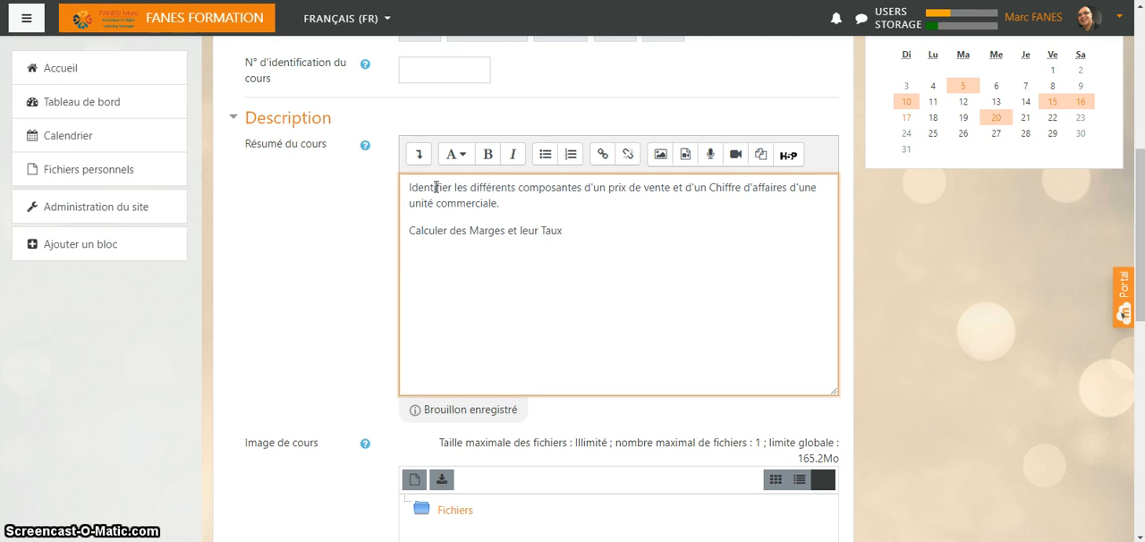
pyautogui.write('Ela')
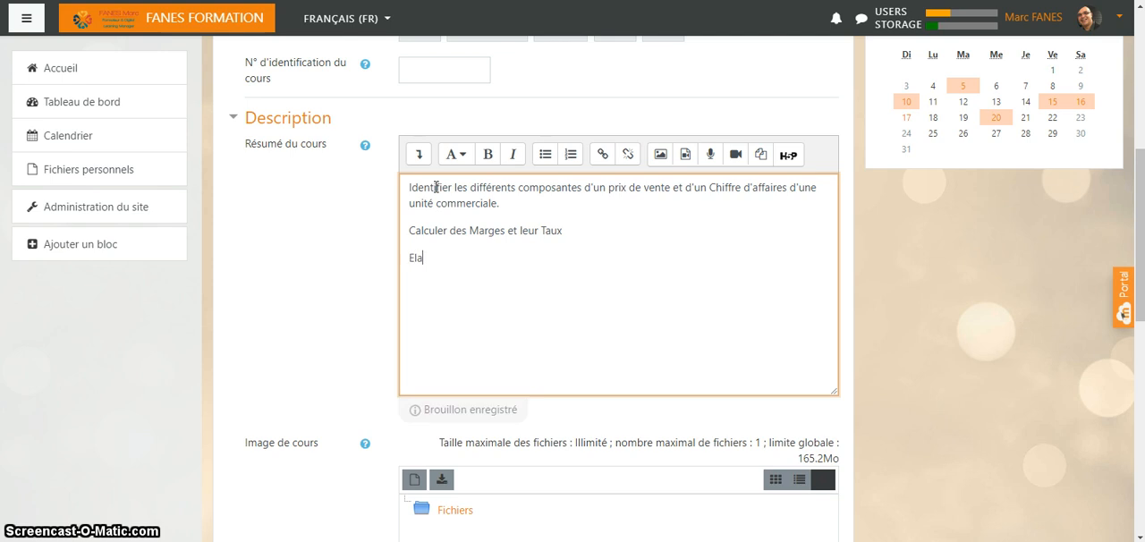
pyautogui.write('borer')
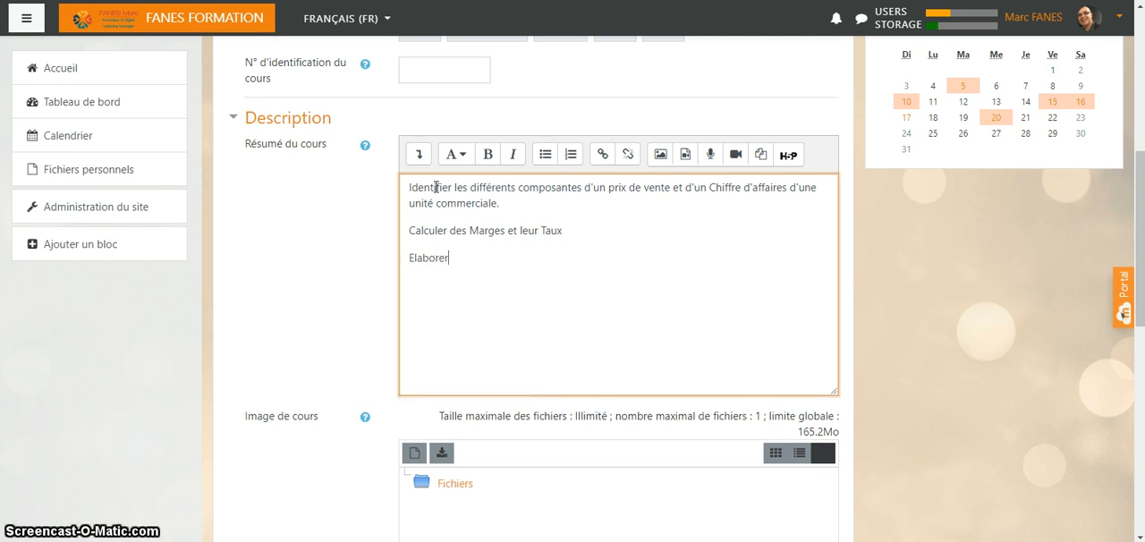
pyautogui.write(' des t')
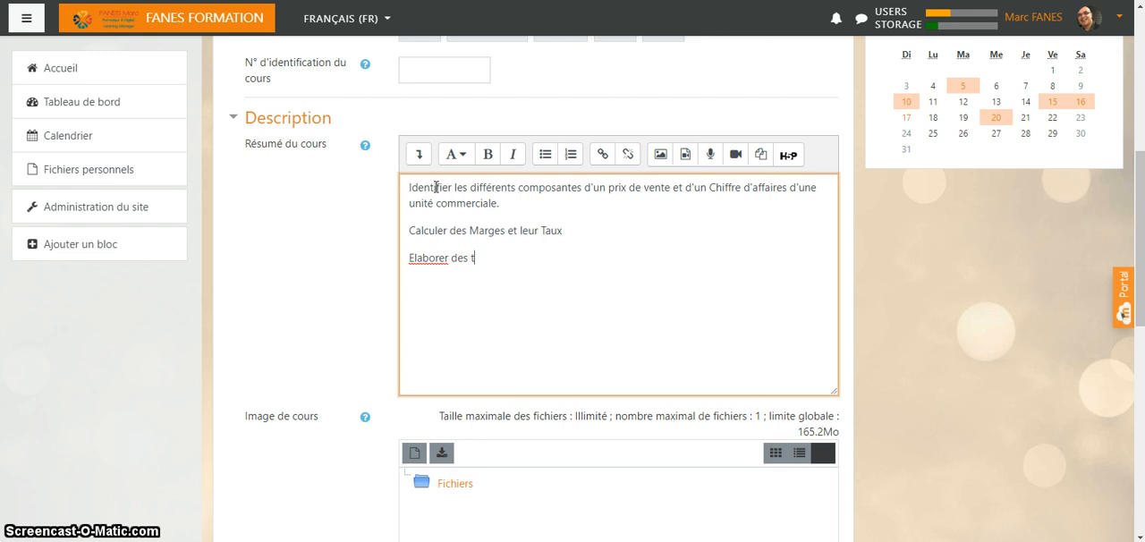
pyautogui.write('ableaux de')
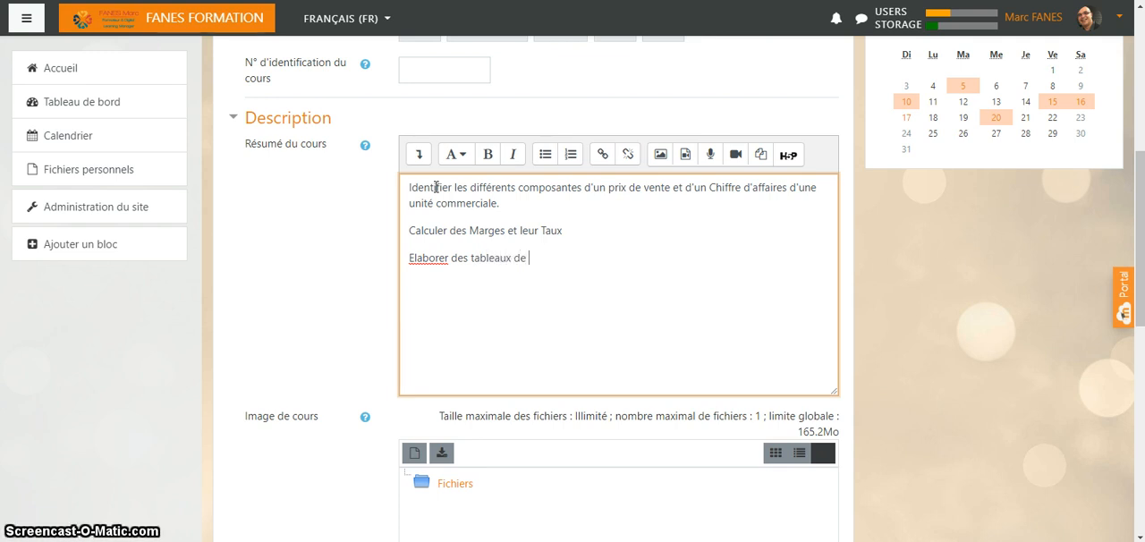
pyautogui.write(' bord')
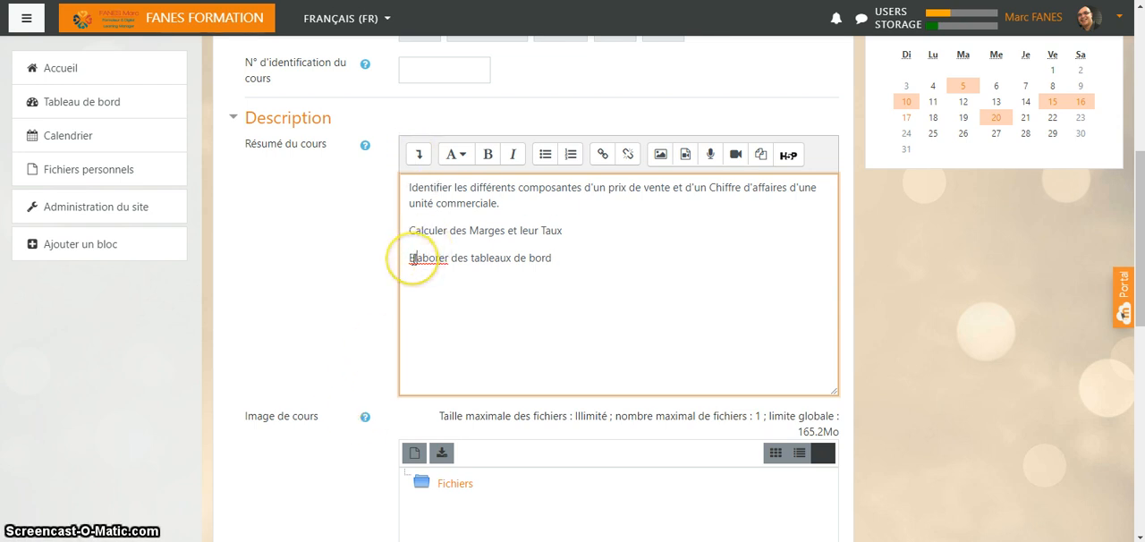
# - Correct "Elaborer" to "Élaborer" in the summary and end its last two paragraphs with periods
pyautogui.rightClick(417, 259)
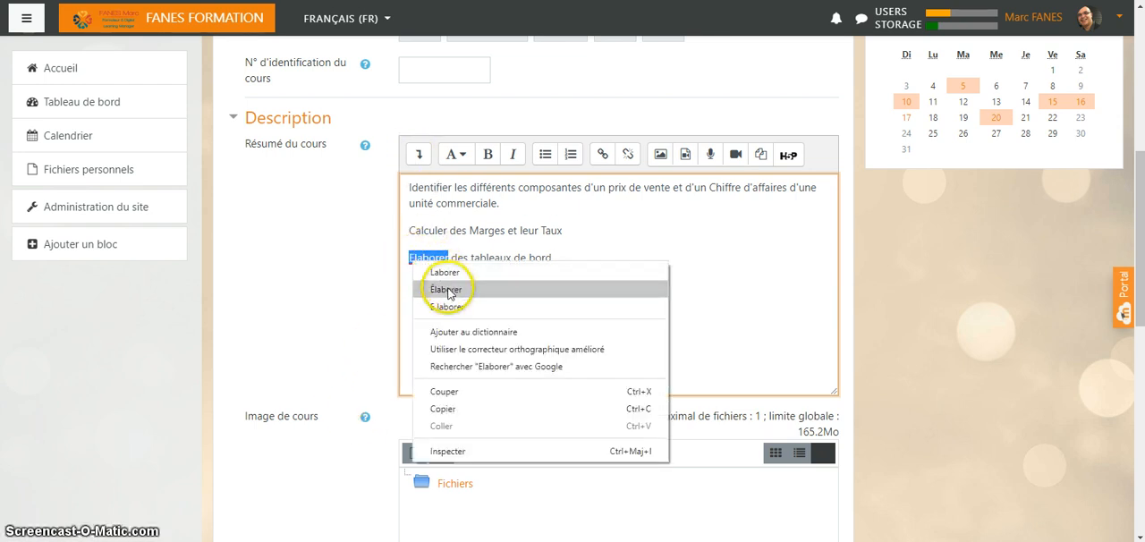
pyautogui.click(450, 291)
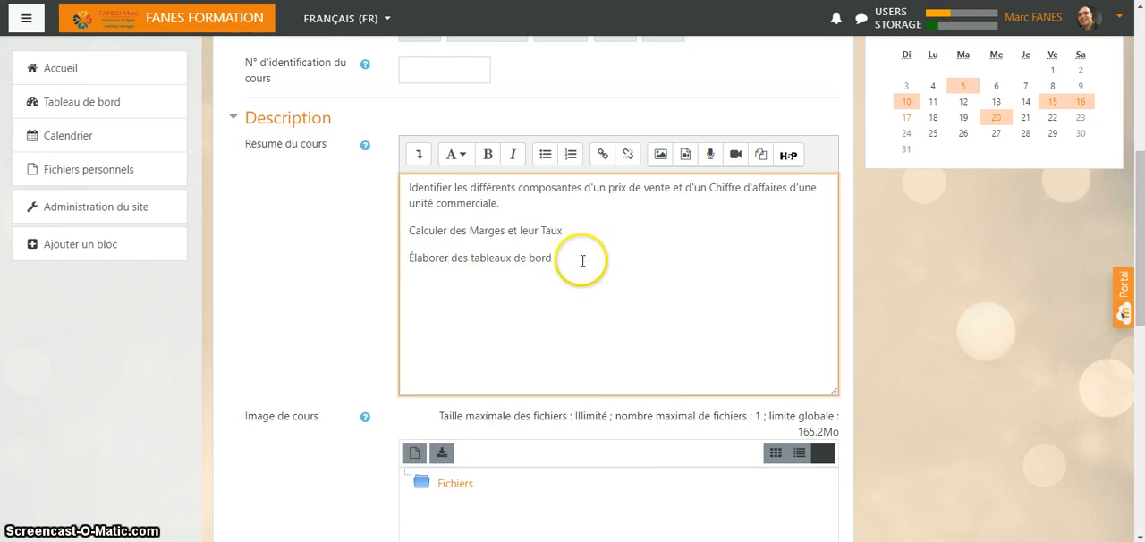
pyautogui.click(566, 230)
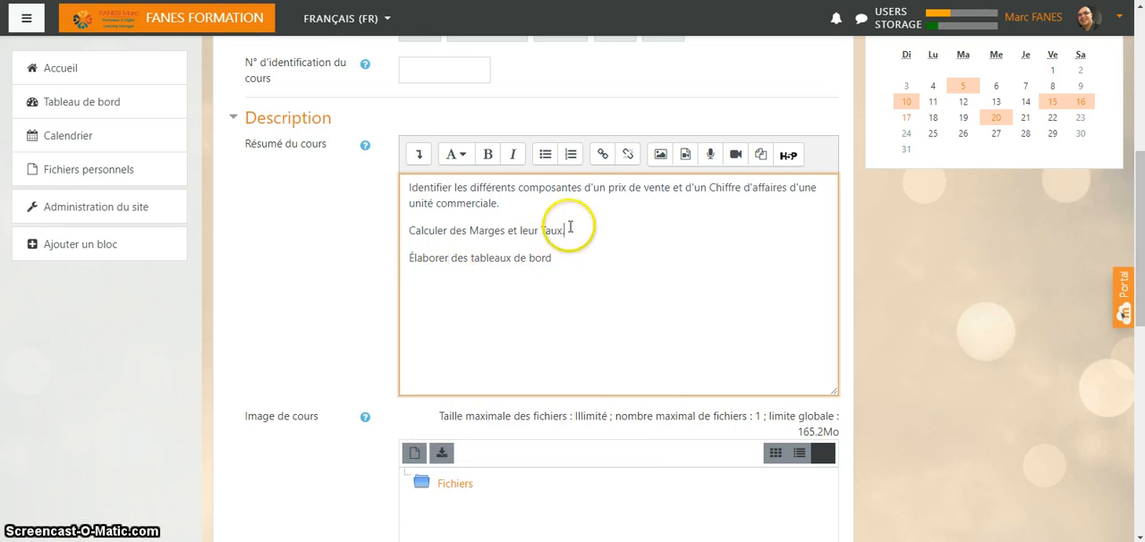
pyautogui.write('.')
pyautogui.click(560, 251)
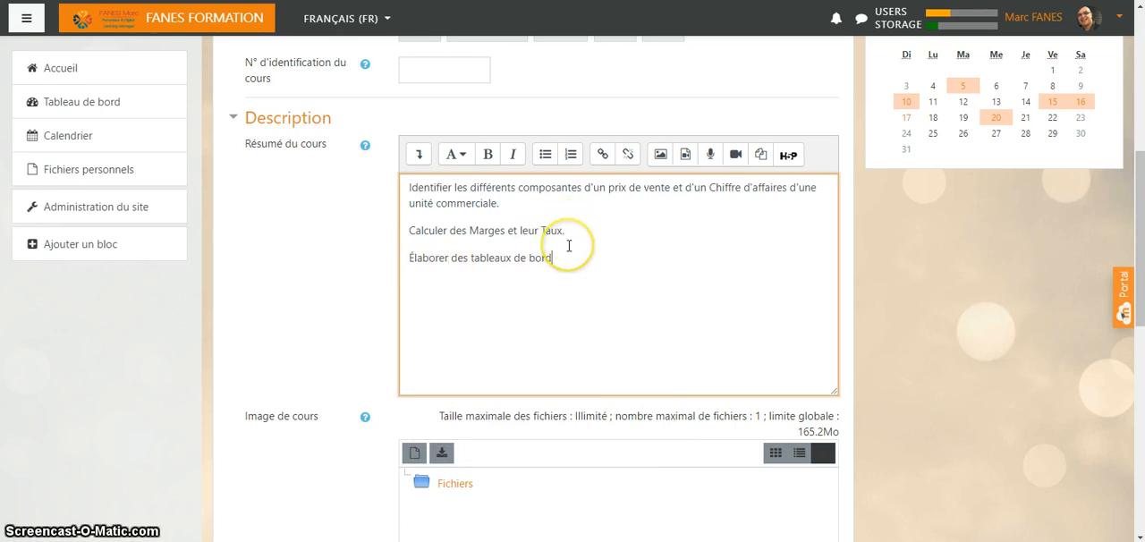
pyautogui.write('.')
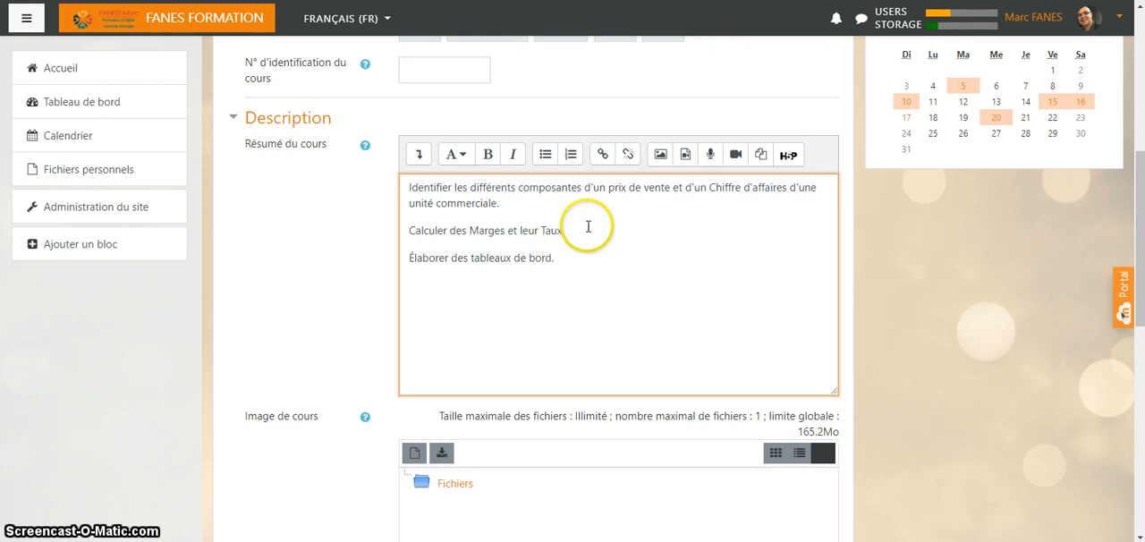
pyautogui.press('Return')
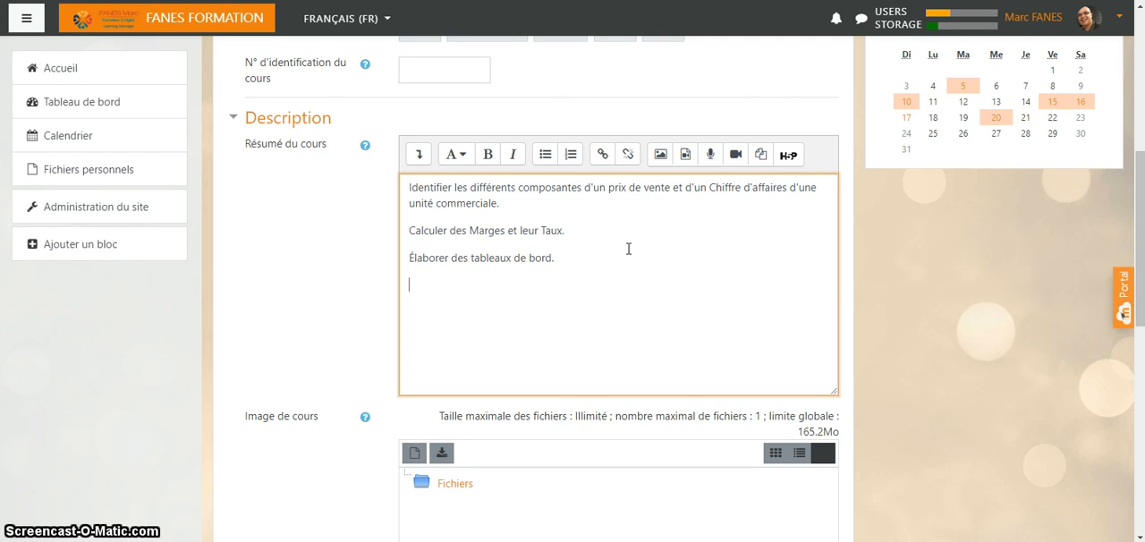
# - Force the course language to Français (fr) in the appearance settings and collapse that section
pyautogui.scroll(-2, 366, 352)
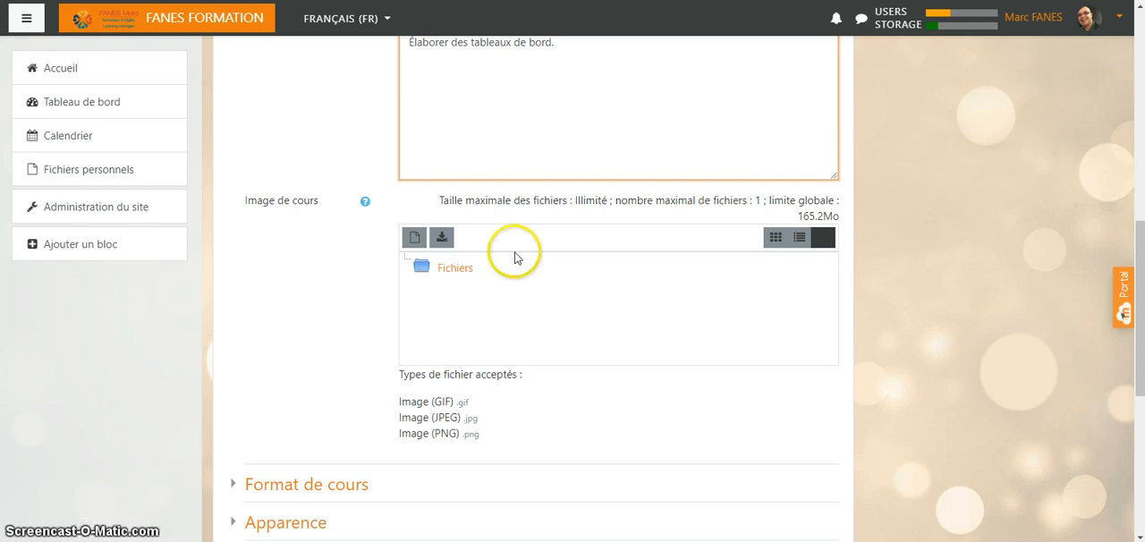
pyautogui.scroll(-2, 375, 305)
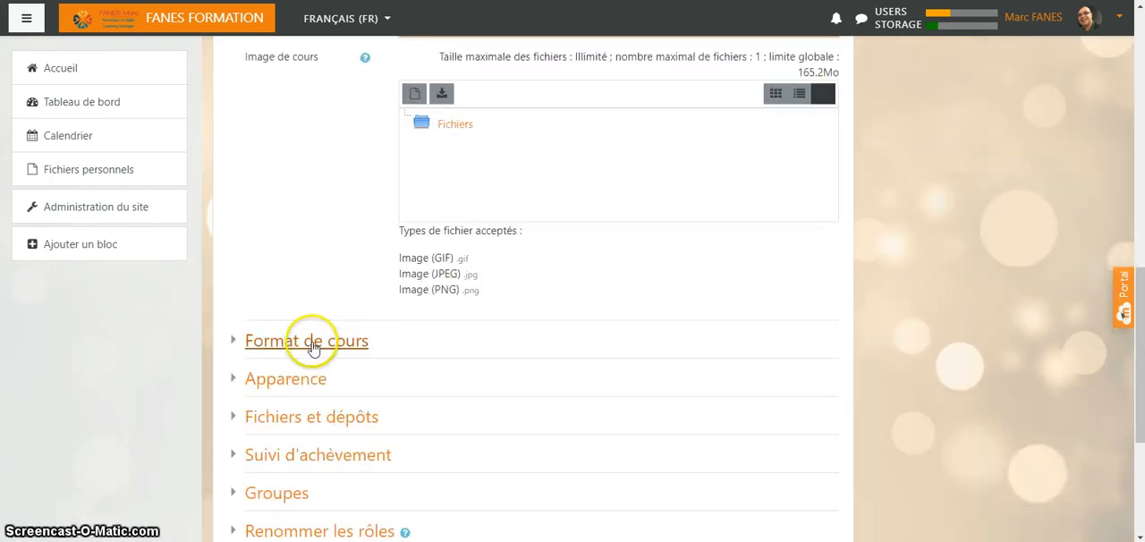
pyautogui.scroll(-2, 313, 345)
pyautogui.scroll(-1, 322, 340)
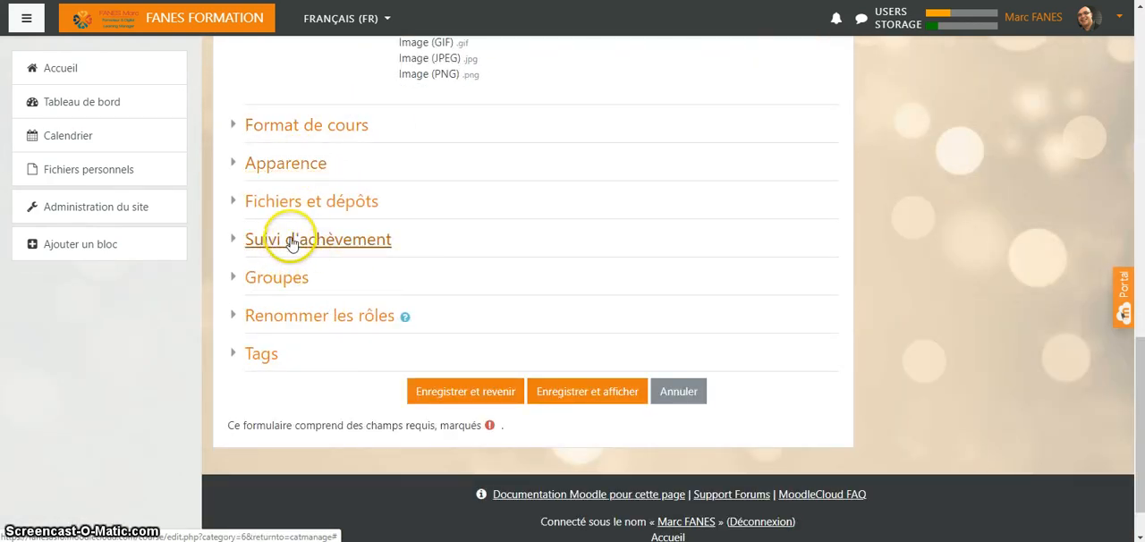
pyautogui.click(285, 167)
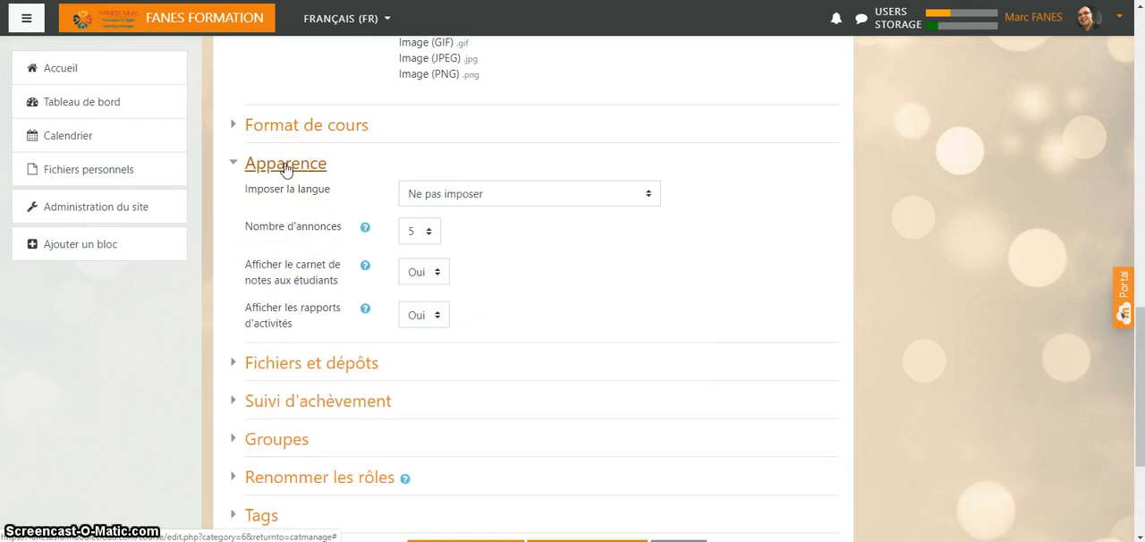
pyautogui.click(653, 195)
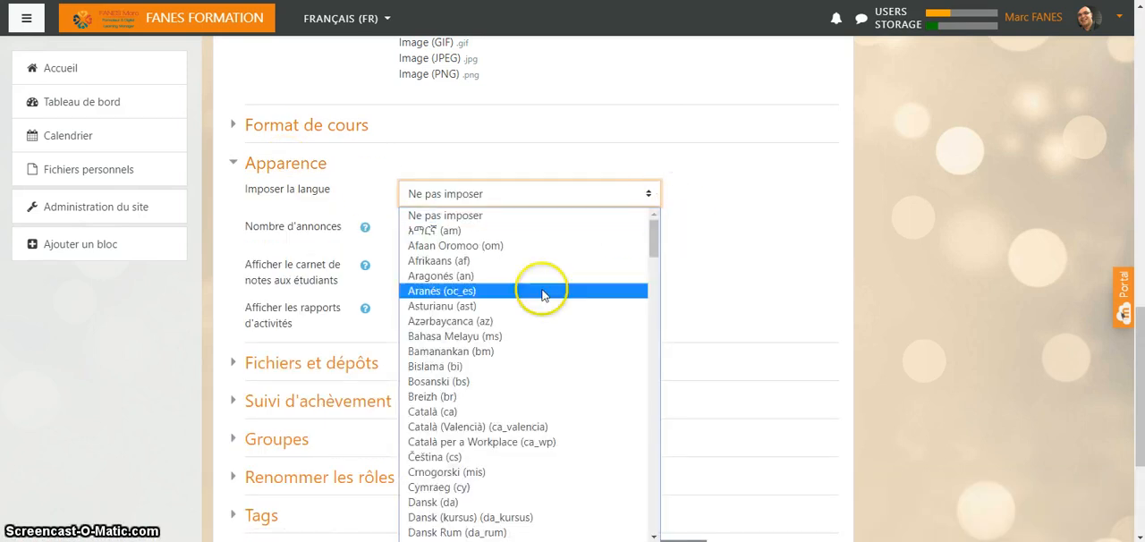
pyautogui.scroll(-1, 542, 300)
pyautogui.scroll(-15, 535, 305)
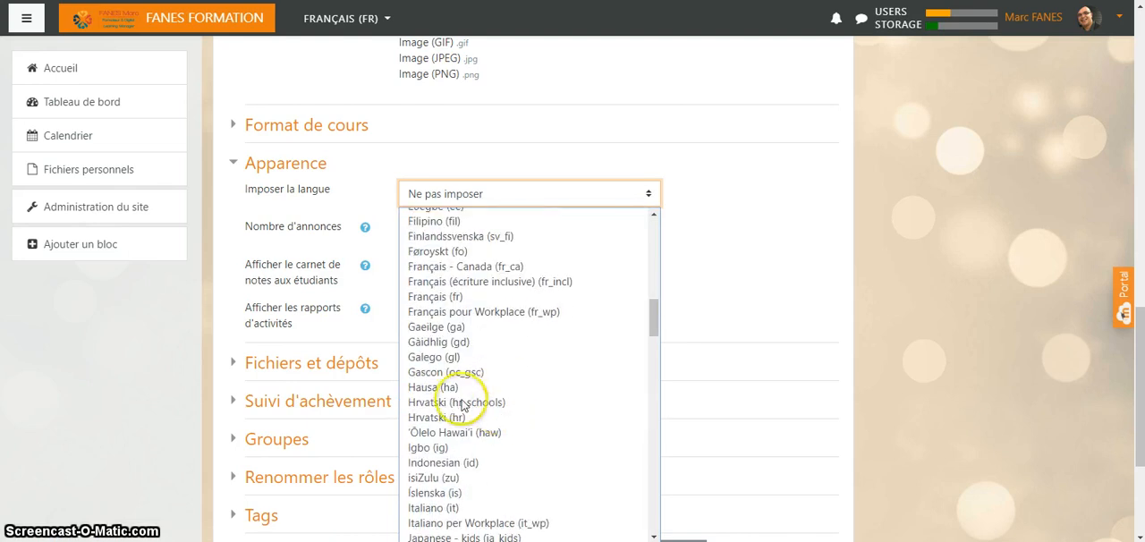
pyautogui.scroll(-3, 449, 411)
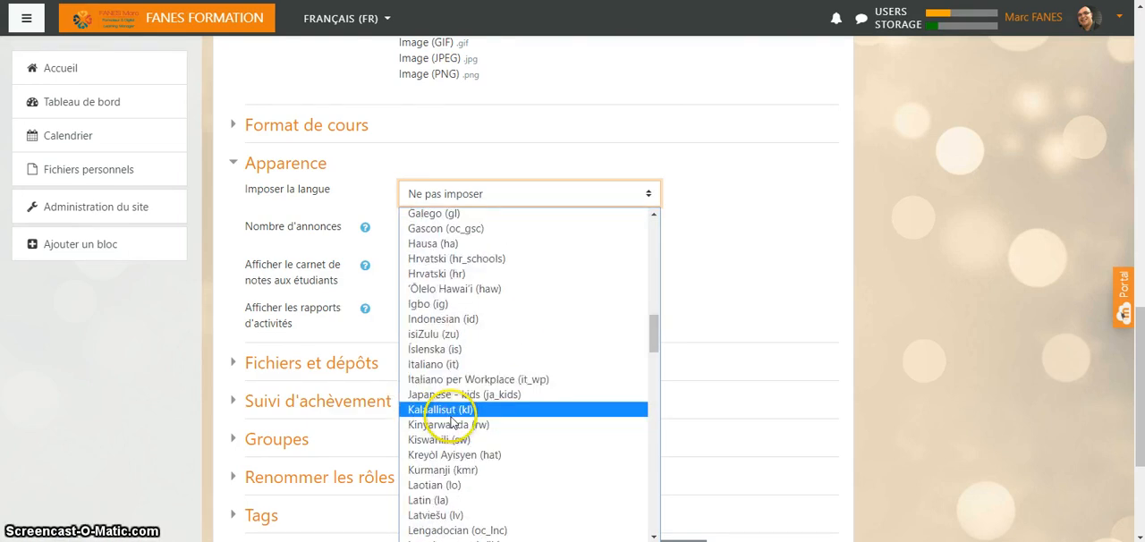
pyautogui.scroll(-3, 452, 424)
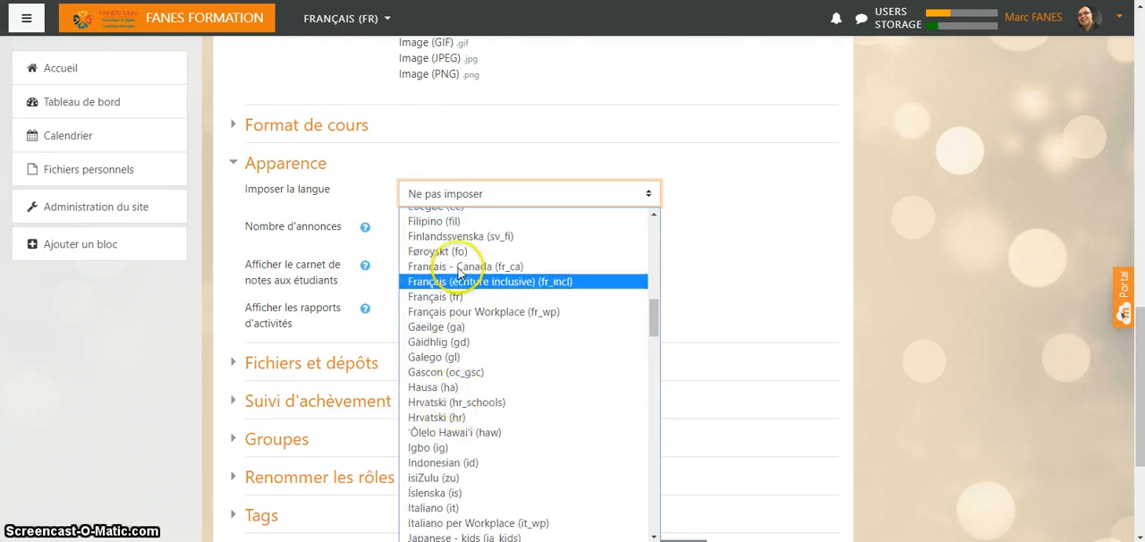
pyautogui.click(462, 298)
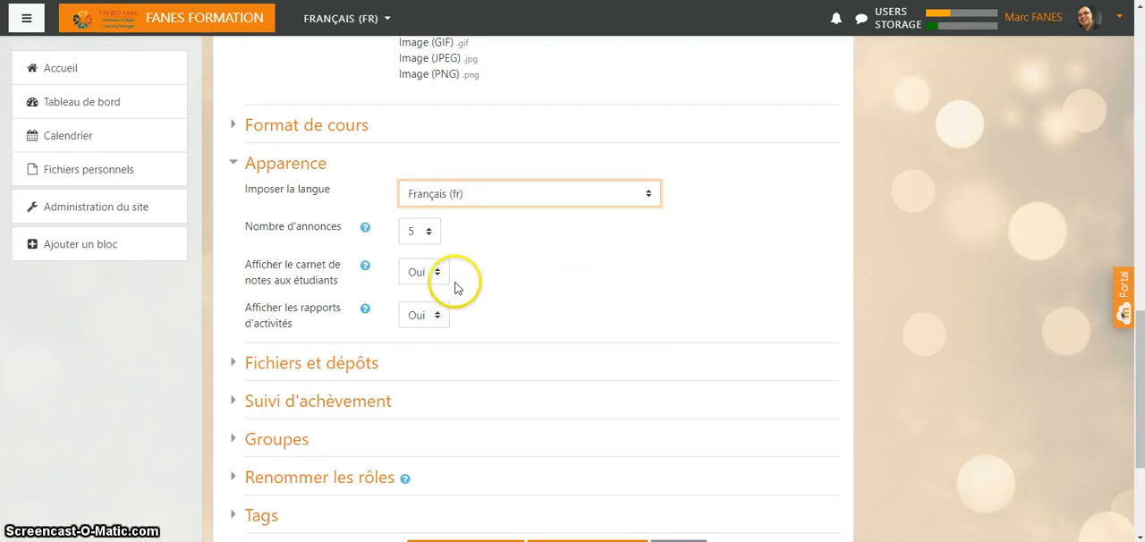
pyautogui.scroll(1, 573, 287)
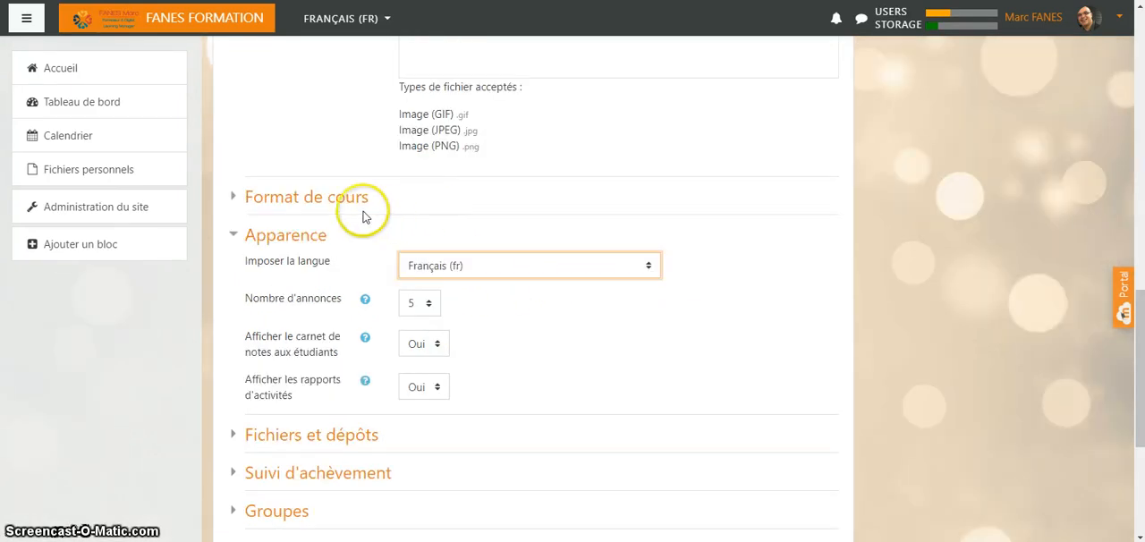
pyautogui.click(278, 235)
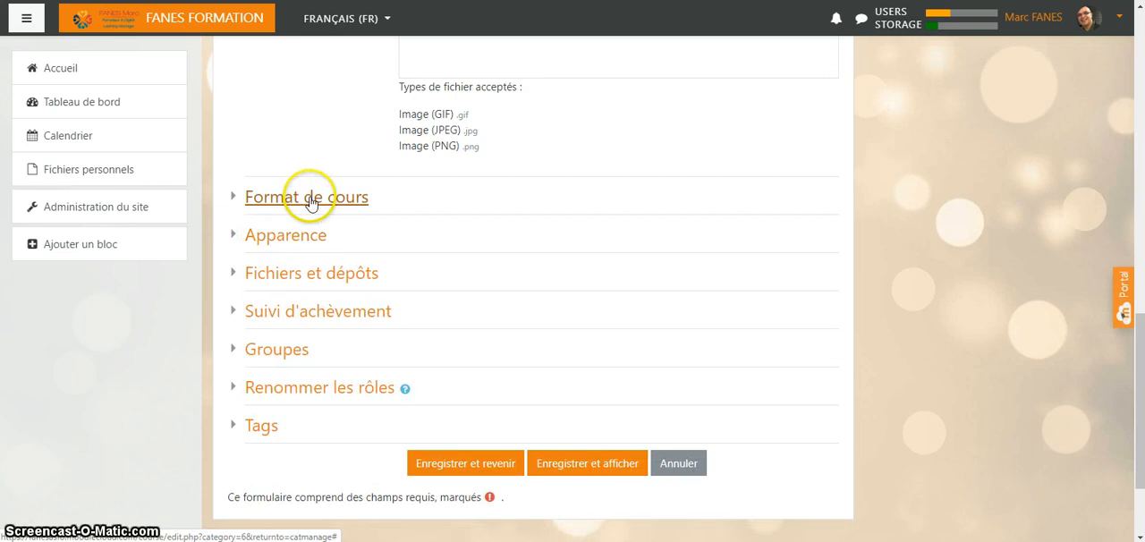
# - Expand the course format settings and choose Thématique as the format
pyautogui.click(305, 197)
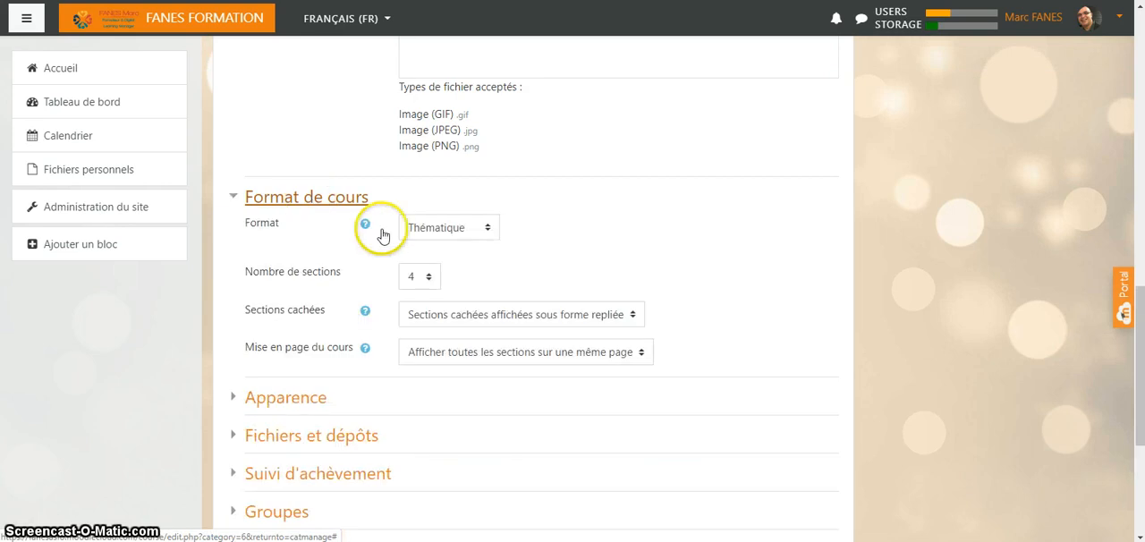
pyautogui.click(491, 227)
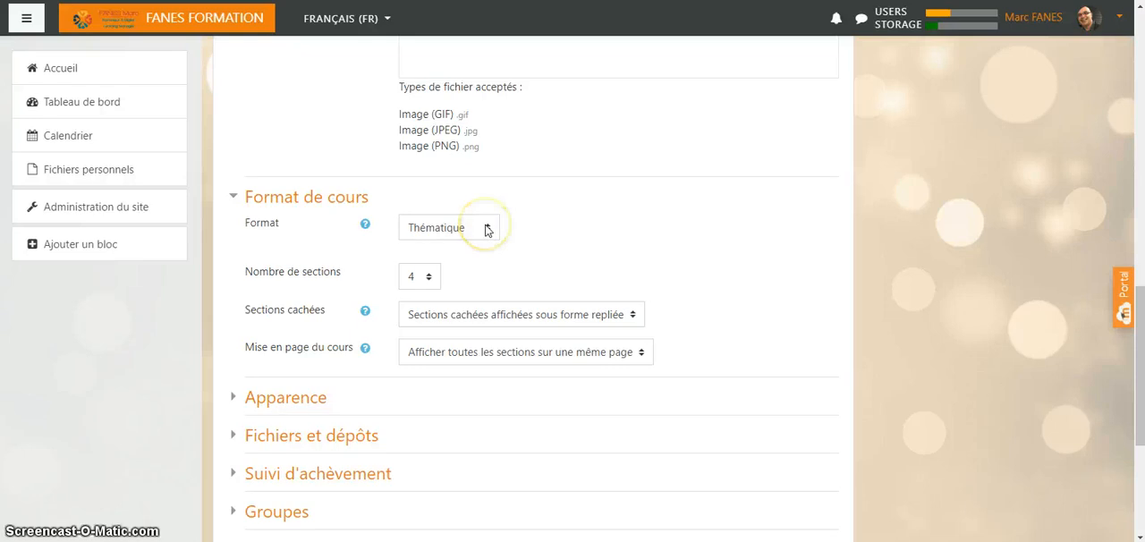
pyautogui.click(504, 252)
pyautogui.click(493, 227)
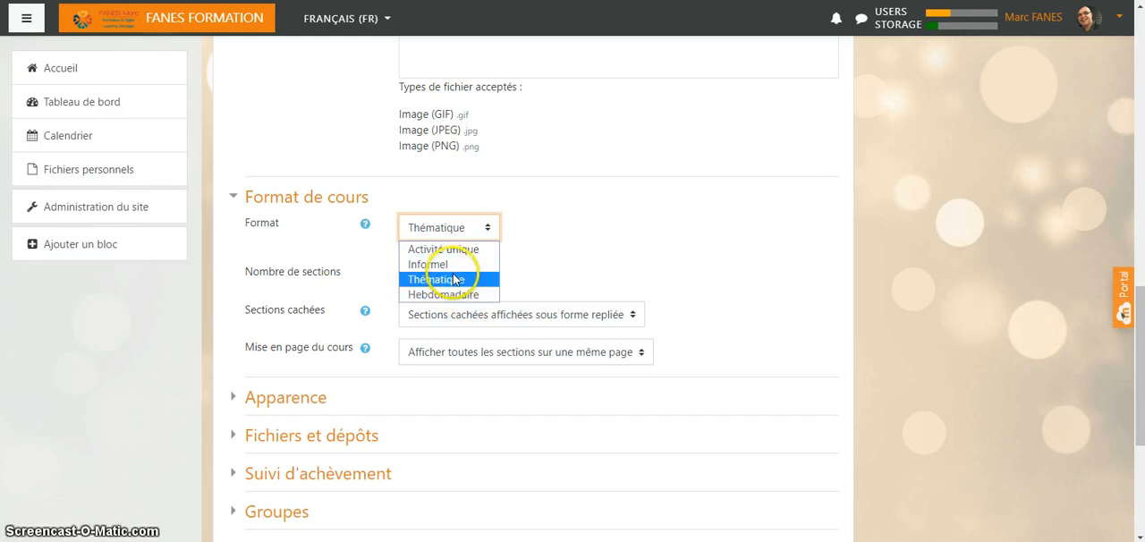
pyautogui.click(454, 284)
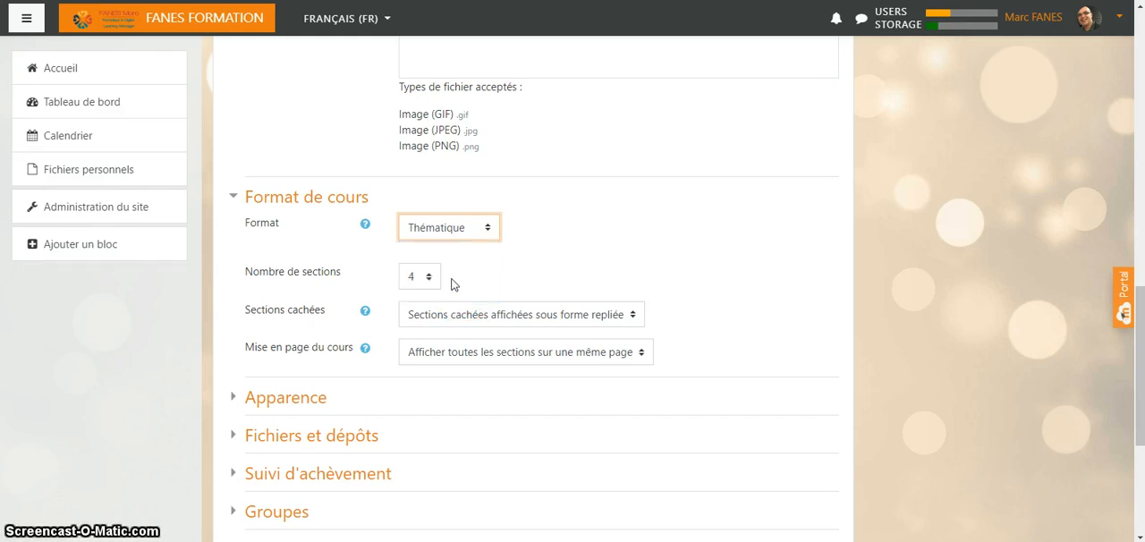
# - Review the completion tracking setting, then save the new course and return to the course and category management page
pyautogui.scroll(-2, 442, 286)
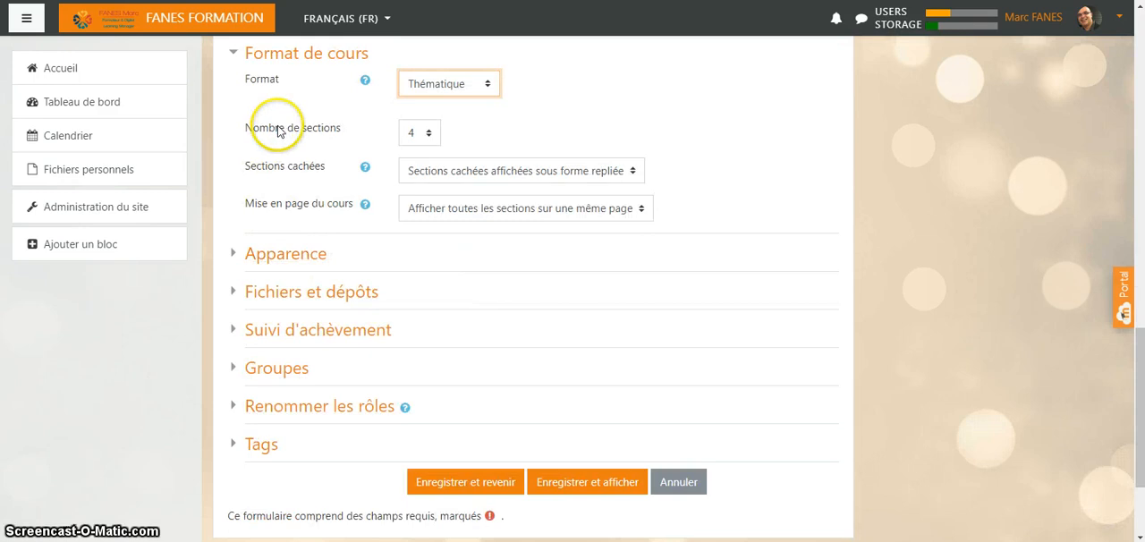
pyautogui.click(301, 56)
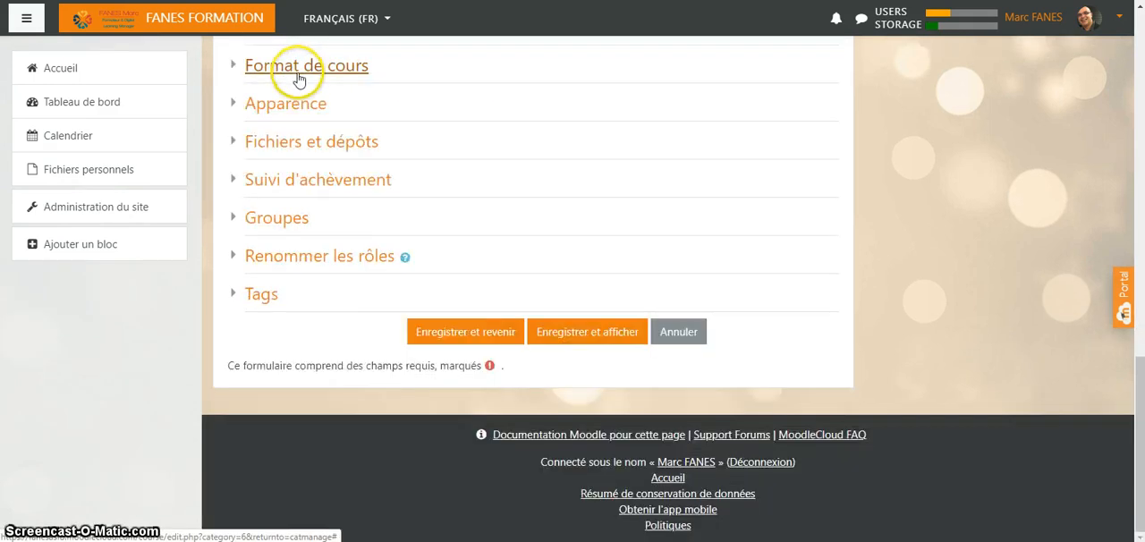
pyautogui.click(317, 181)
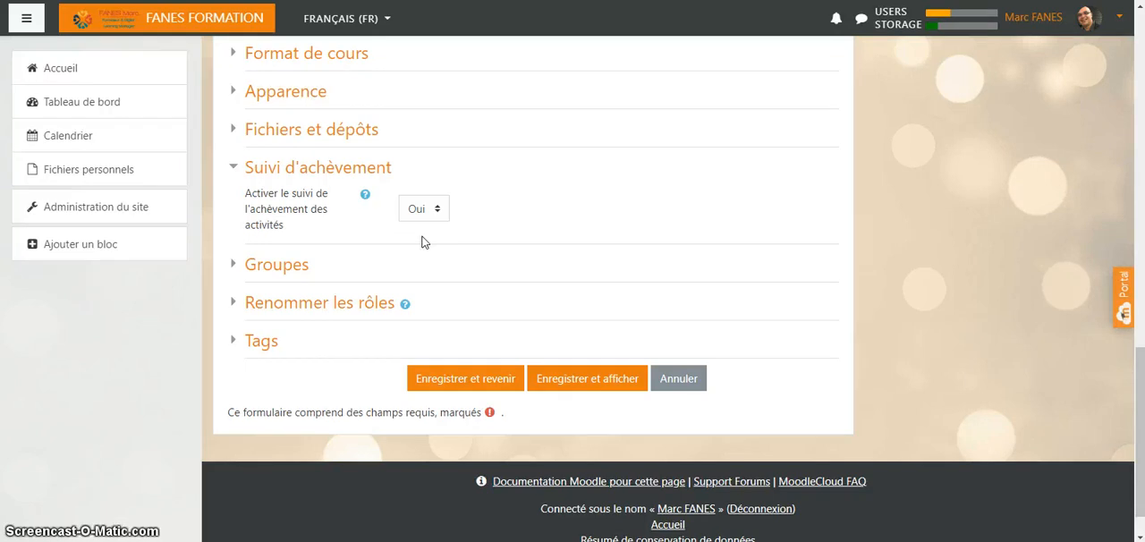
pyautogui.click(331, 170)
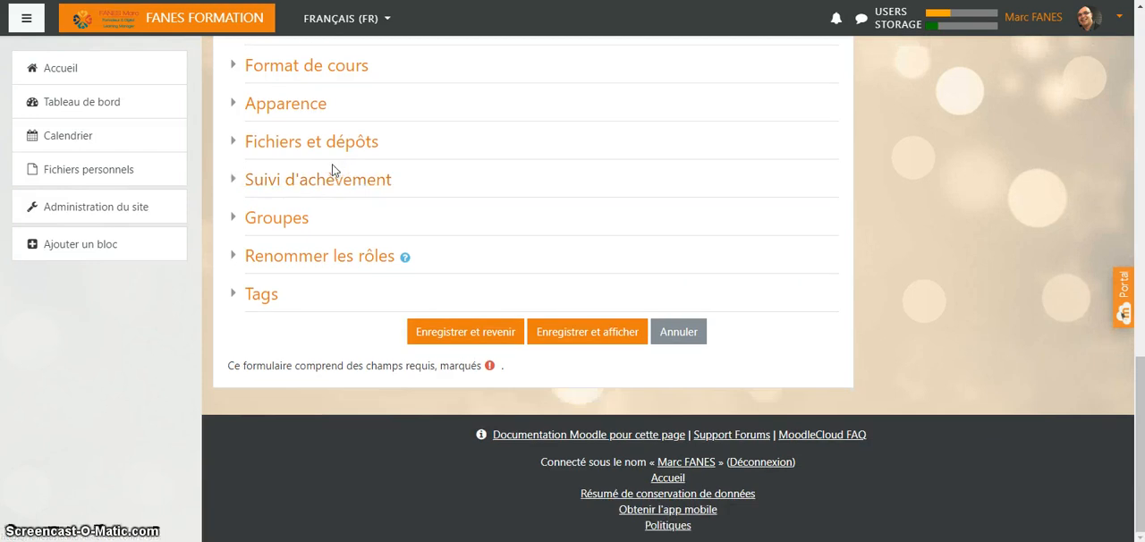
pyautogui.click(463, 332)
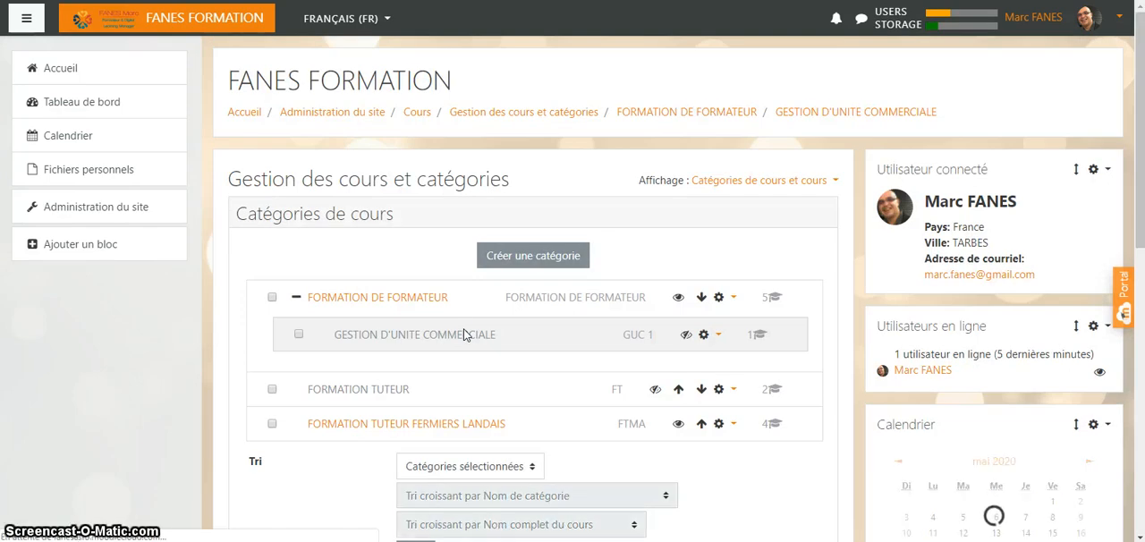
# - Go to the site home page and open the Gestion commerciale course from the available courses
pyautogui.click(475, 318)
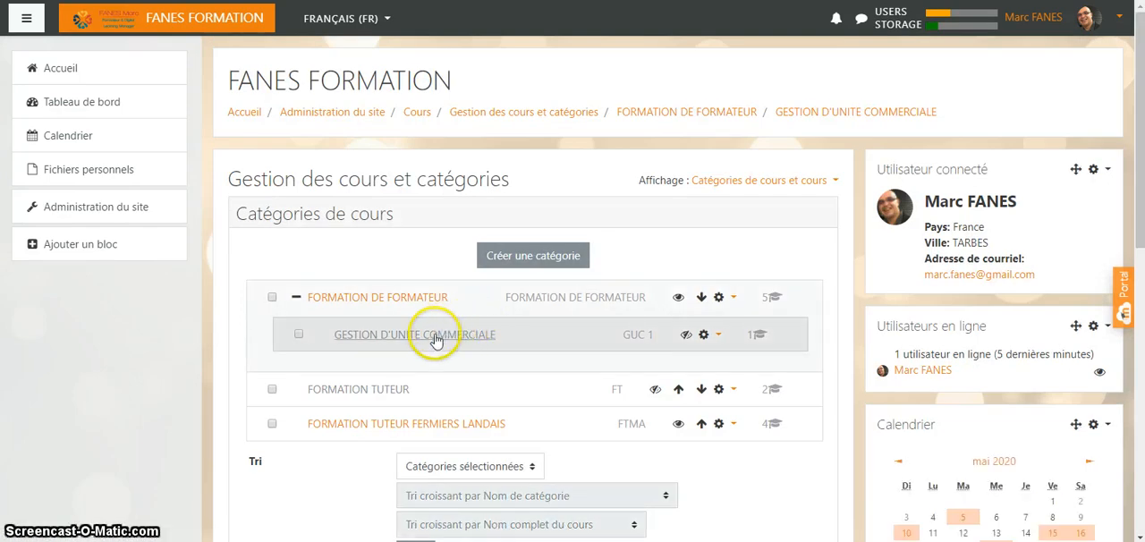
pyautogui.scroll(-3, 435, 340)
pyautogui.scroll(3, 360, 355)
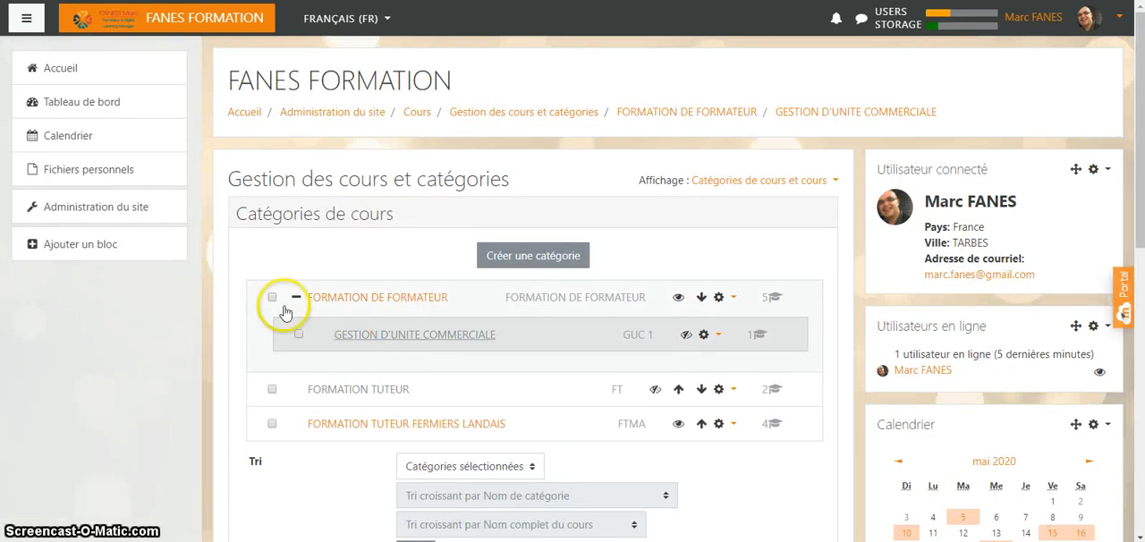
pyautogui.click(242, 116)
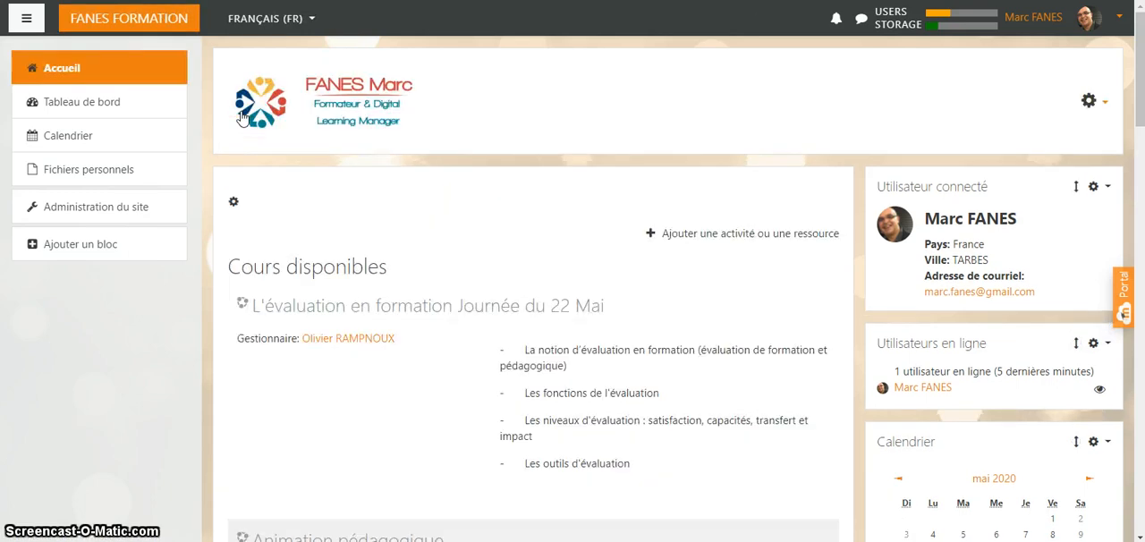
pyautogui.click(359, 276)
pyautogui.scroll(-3, 360, 275)
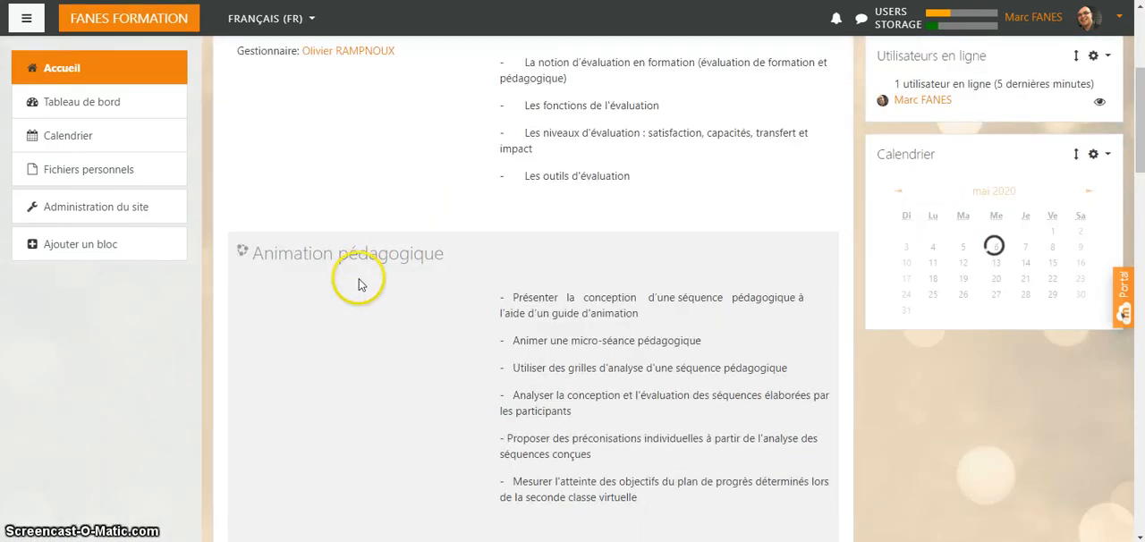
pyautogui.scroll(-6, 361, 279)
pyautogui.scroll(-6, 375, 318)
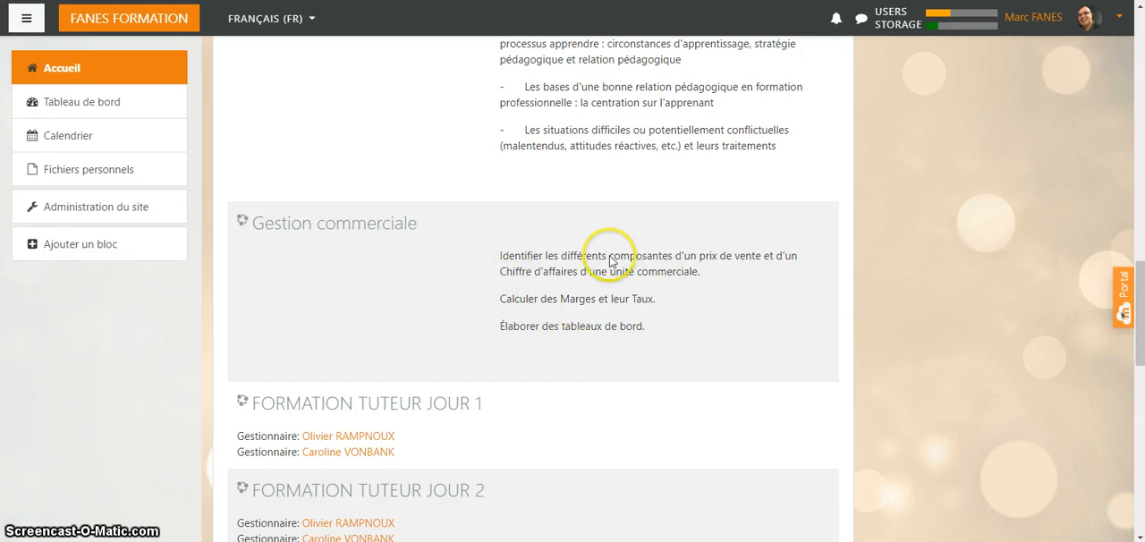
pyautogui.click(329, 230)
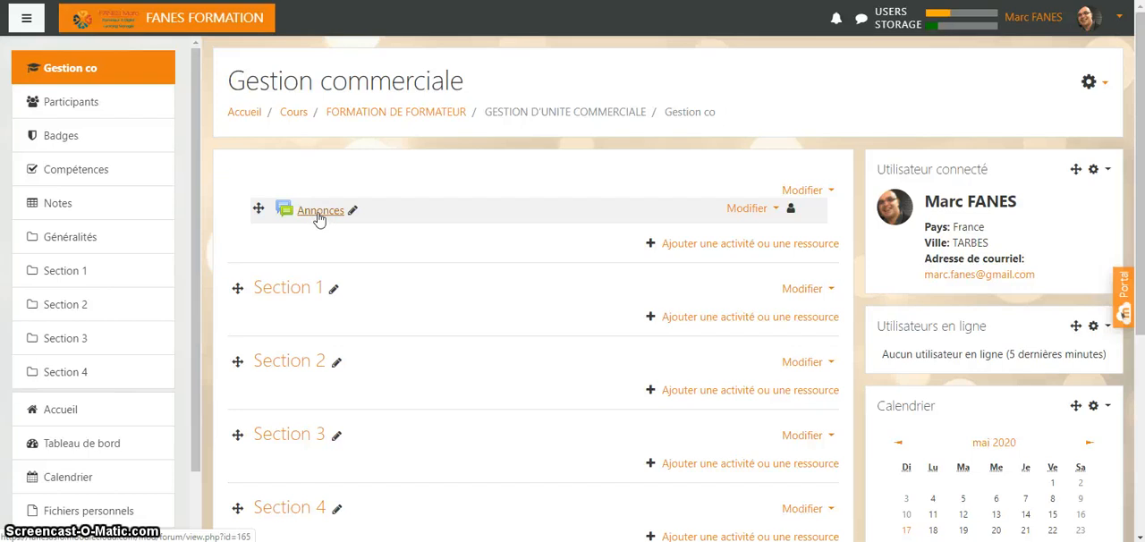
# - Edit Section 1 of the course and give it the custom name "Fixer une prix de vente"
pyautogui.scroll(-2, 319, 219)
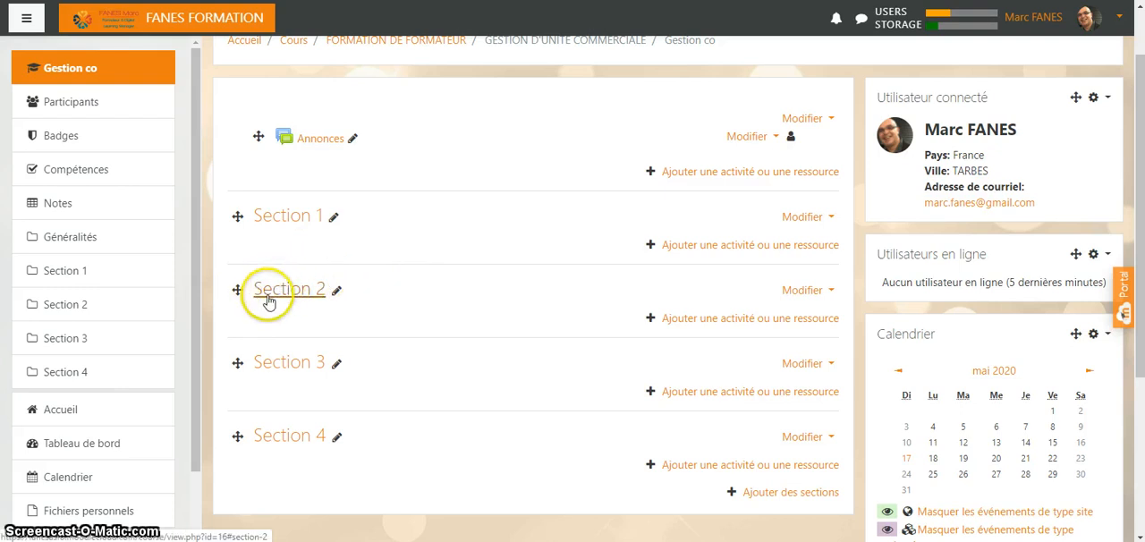
pyautogui.click(803, 220)
pyautogui.click(766, 244)
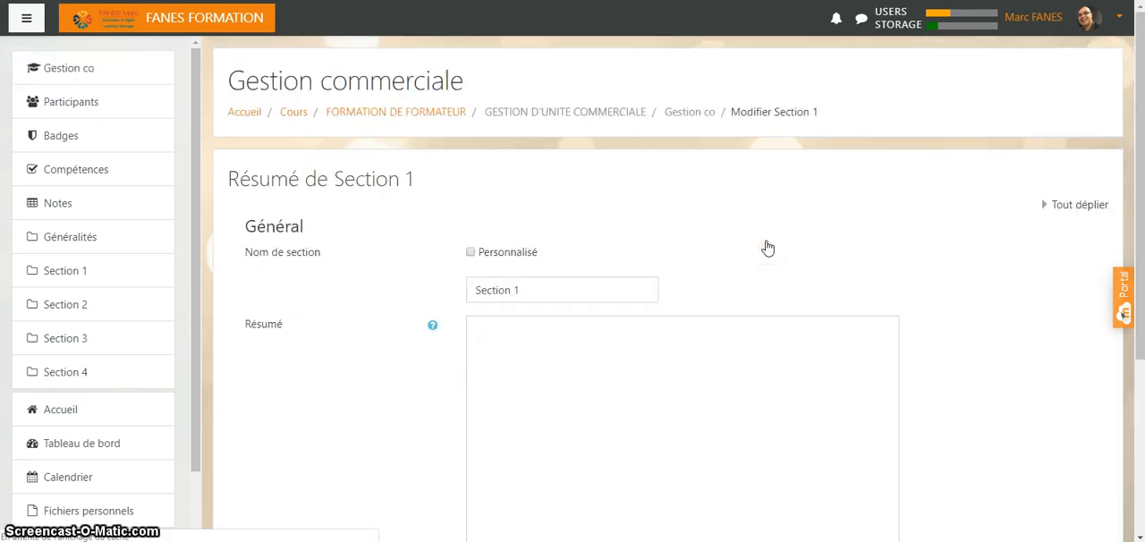
pyautogui.click(471, 253)
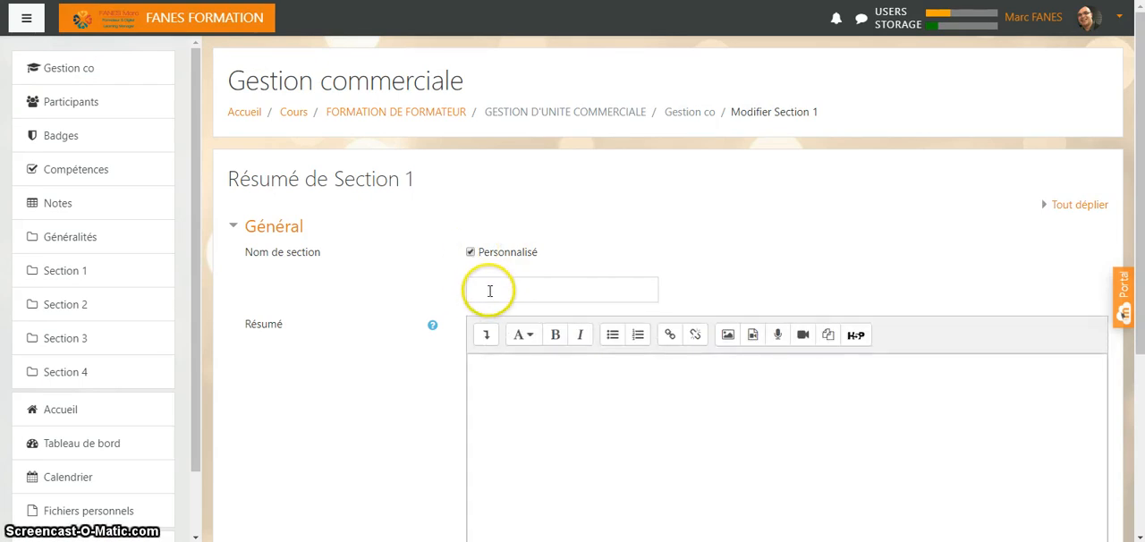
pyautogui.click(490, 291)
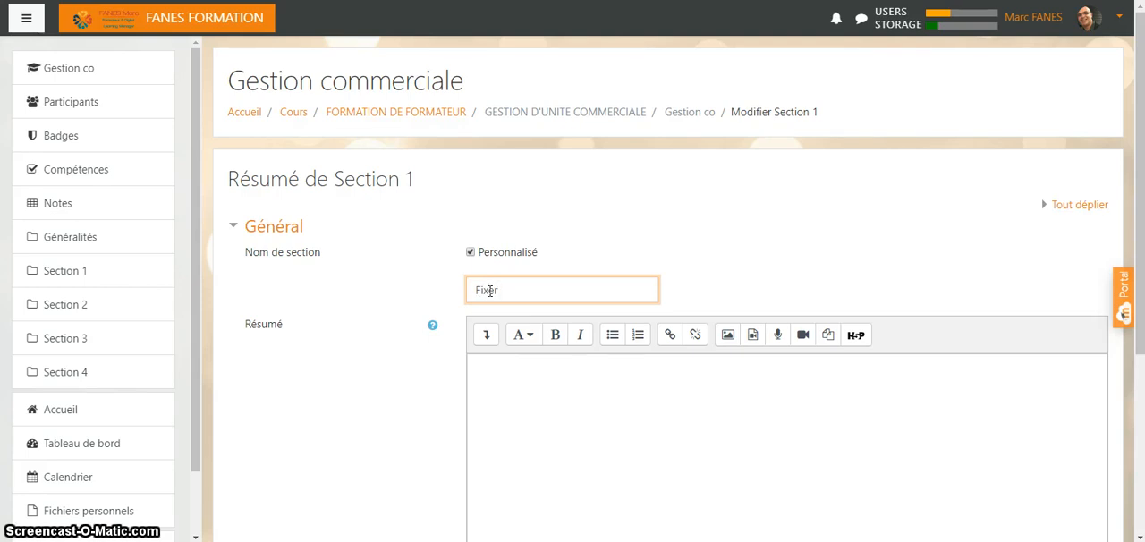
pyautogui.write('Fixer une p')
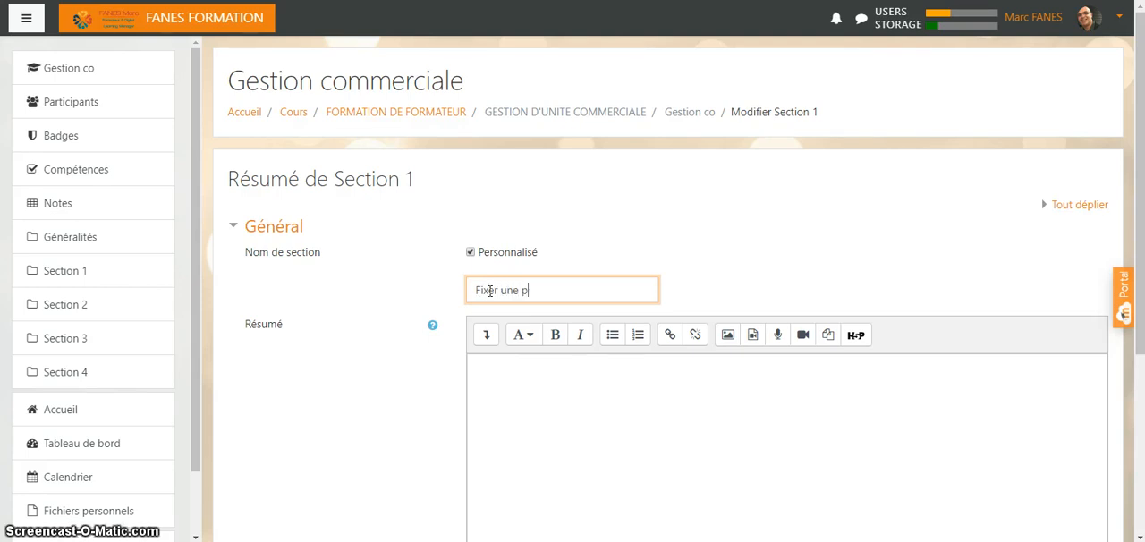
pyautogui.write('rix de vente')
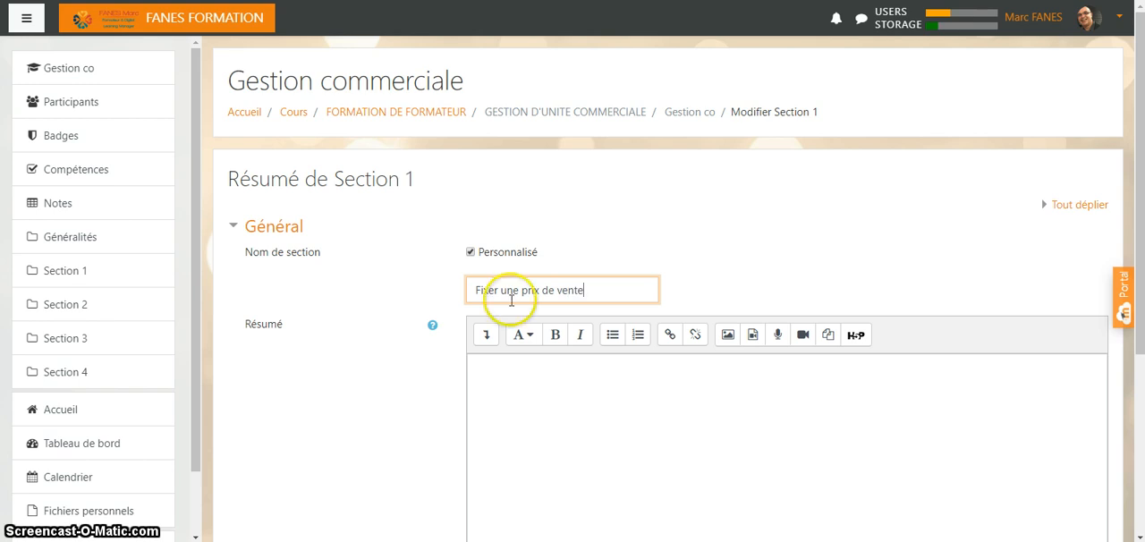
# - Enter the section summary "Calculer un prix de vente à partir du bon de commande ou d'une facture" and save the section
pyautogui.click(493, 374)
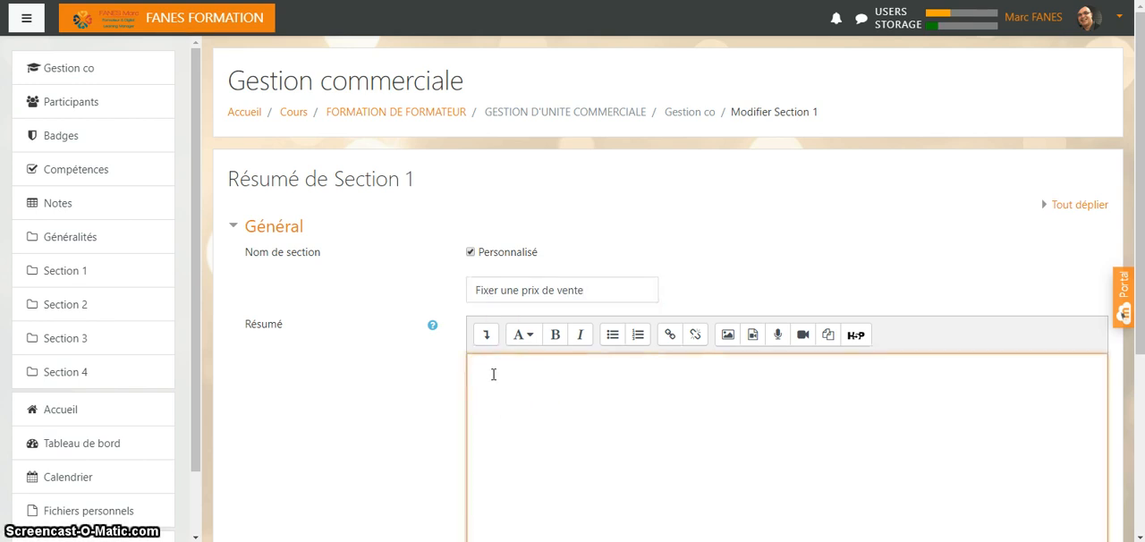
pyautogui.write('Calculer un prix de vente à partir du')
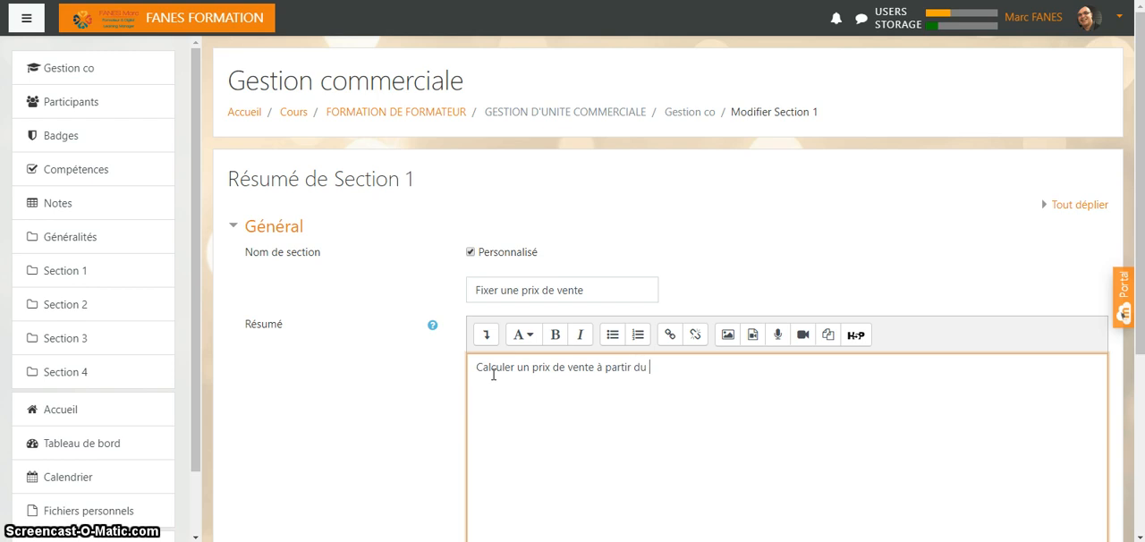
pyautogui.write("  bon de commande ou d'une facture")
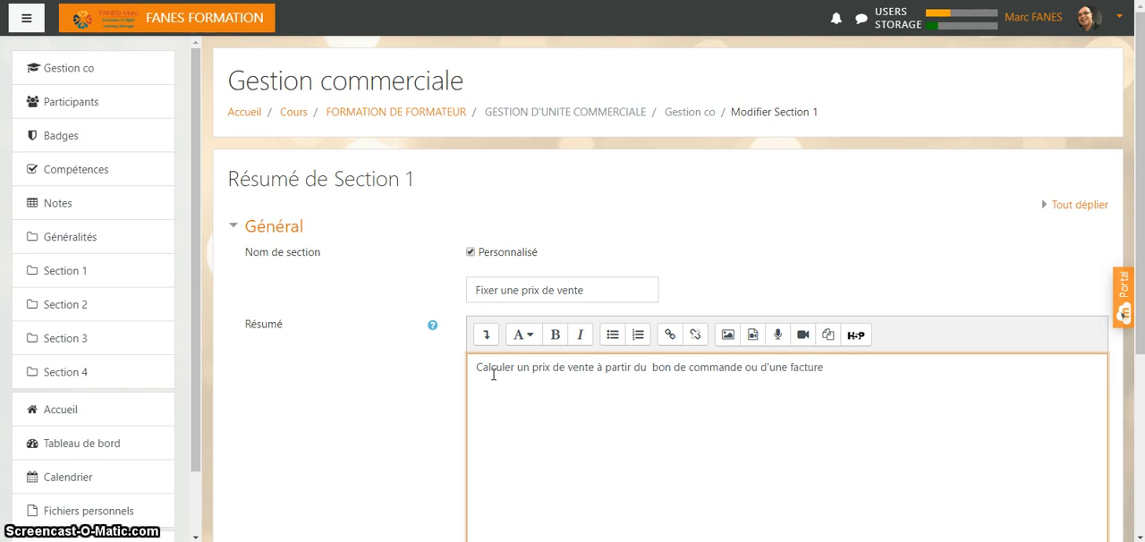
pyautogui.scroll(-1, 496, 377)
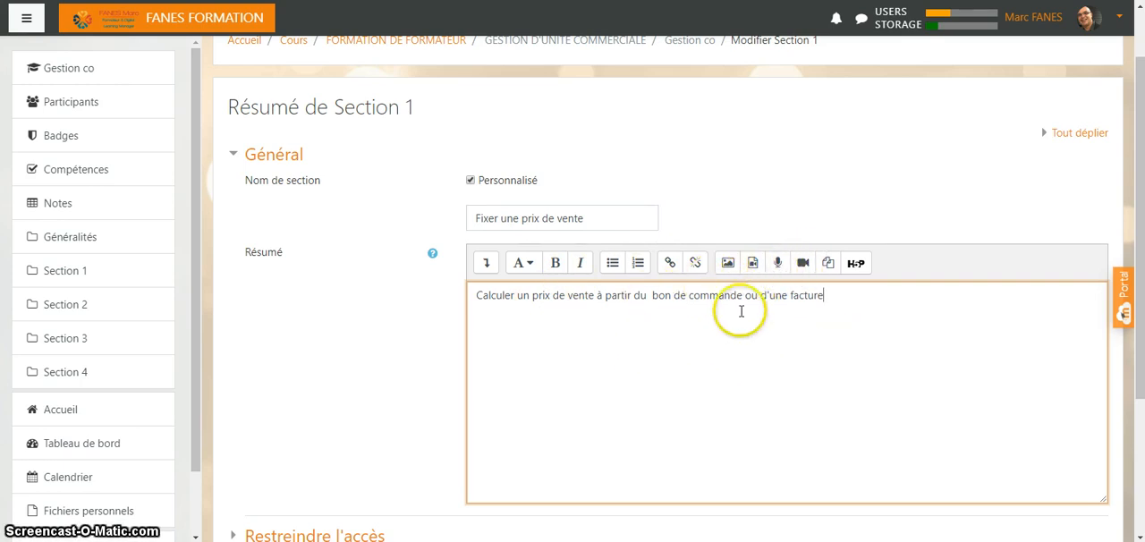
pyautogui.scroll(-3, 631, 356)
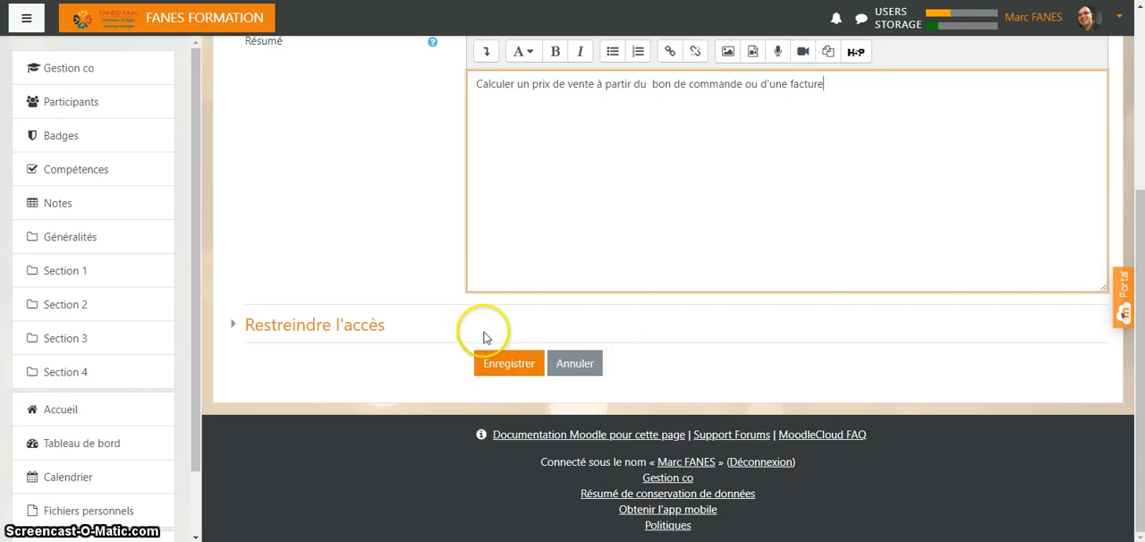
pyautogui.click(502, 367)
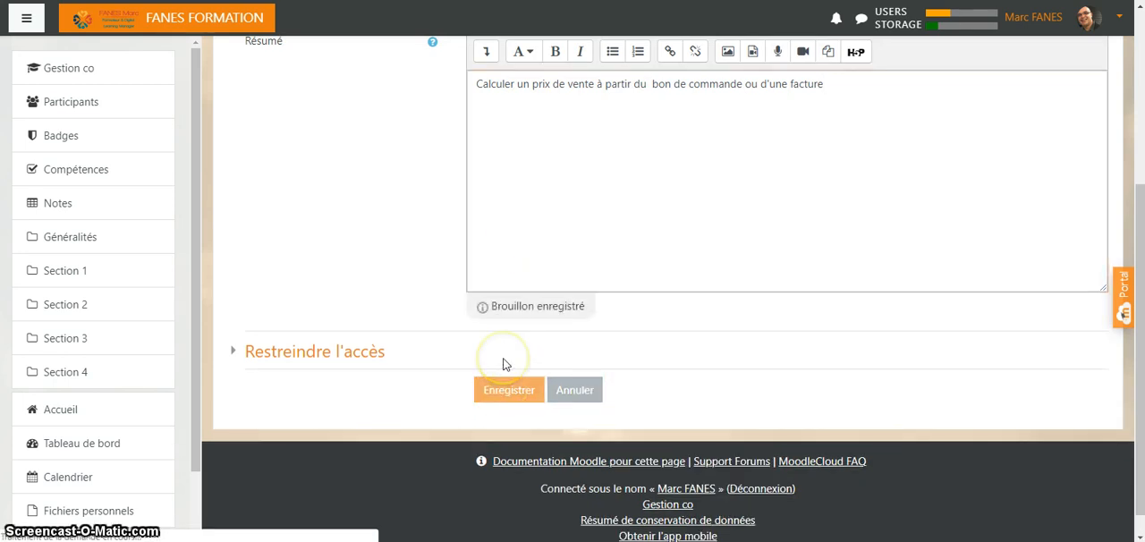
pyautogui.scroll(3, 338, 213)
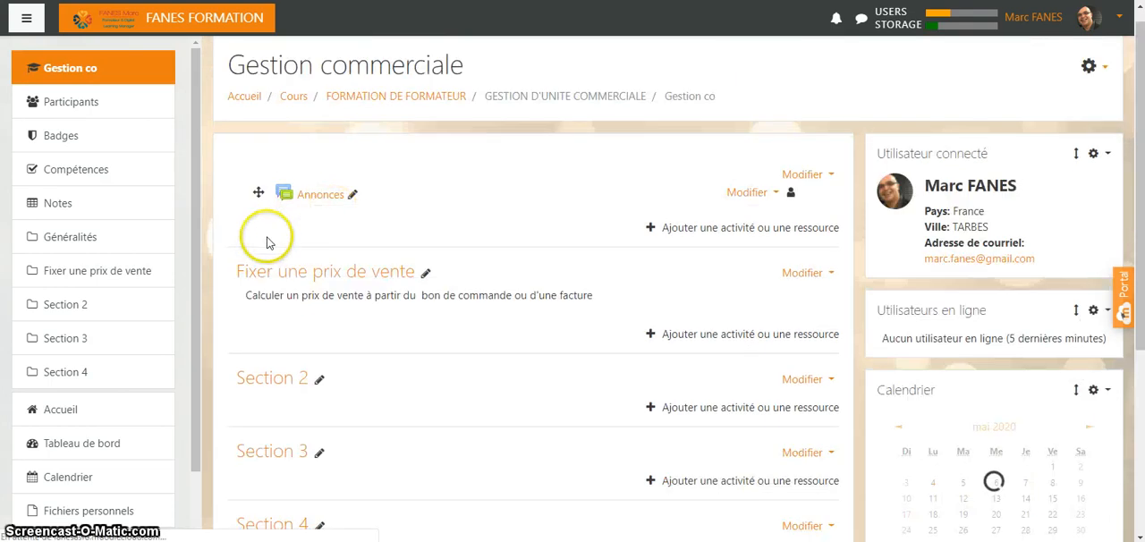